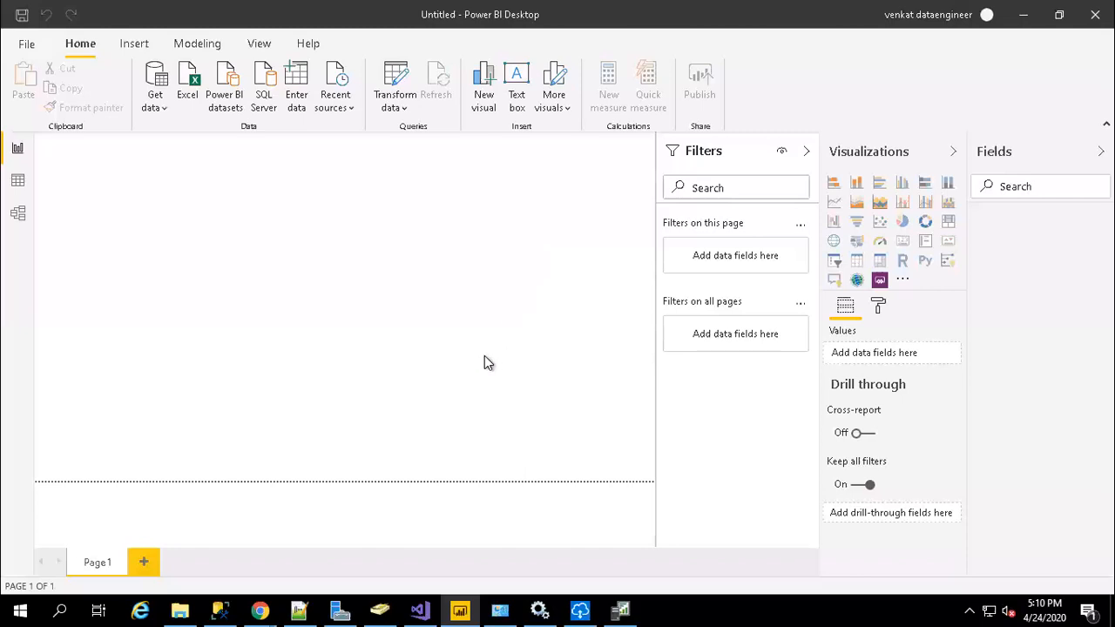
Review the TabularProject model diagram in Visual Studio and the Analysis Services server's databases in SQL Server Management Studio.
left_click(420, 603)
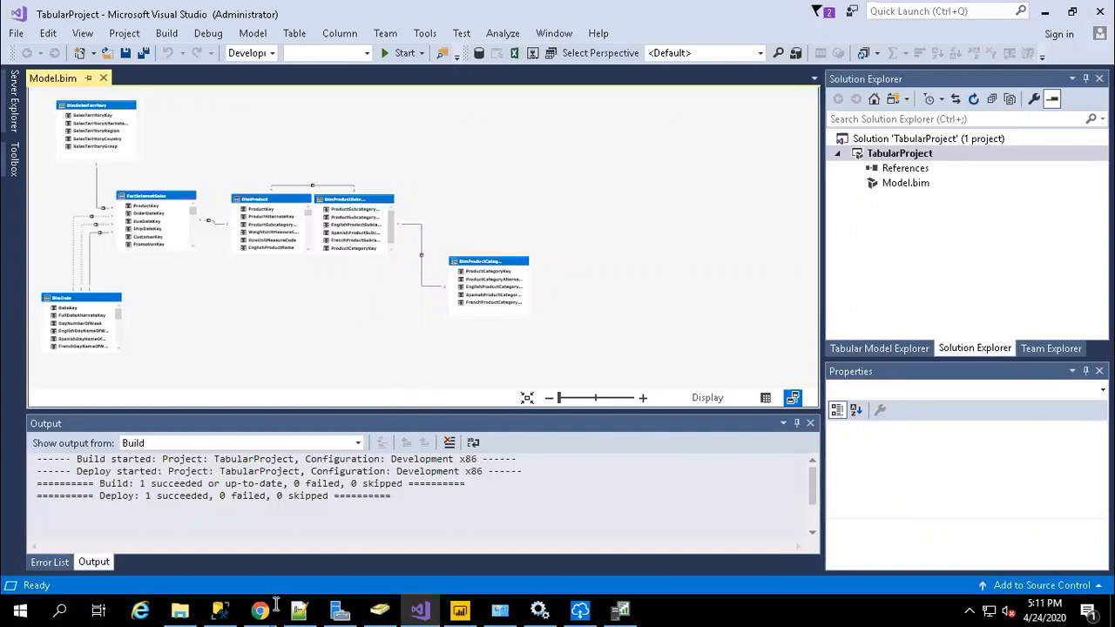
mouse_move(220, 610)
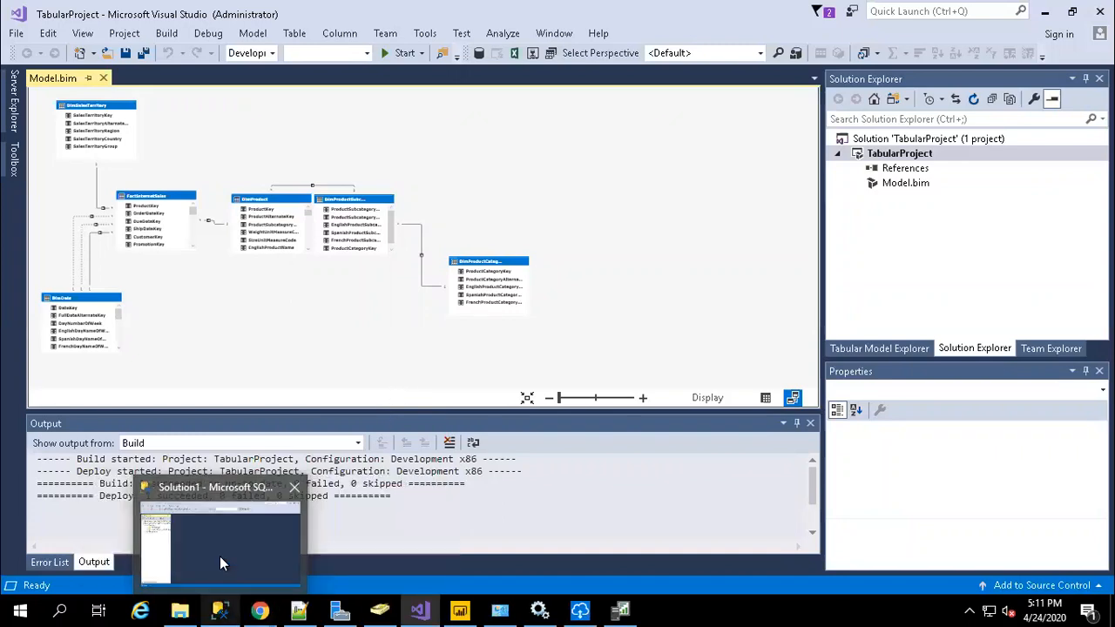
left_click(220, 558)
left_click(105, 181)
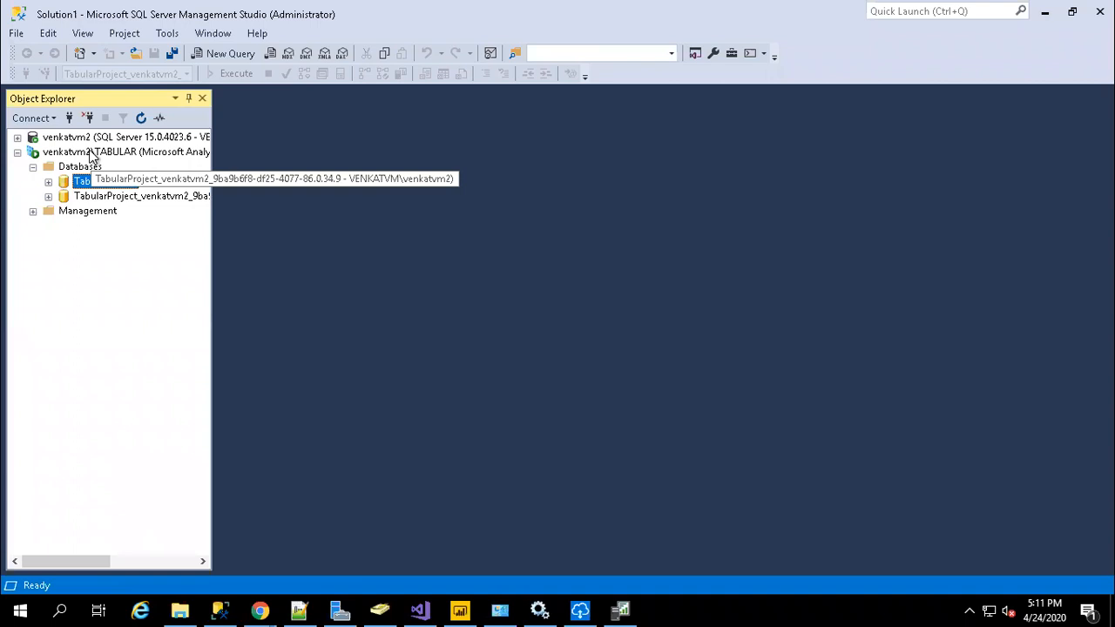
left_click(92, 154)
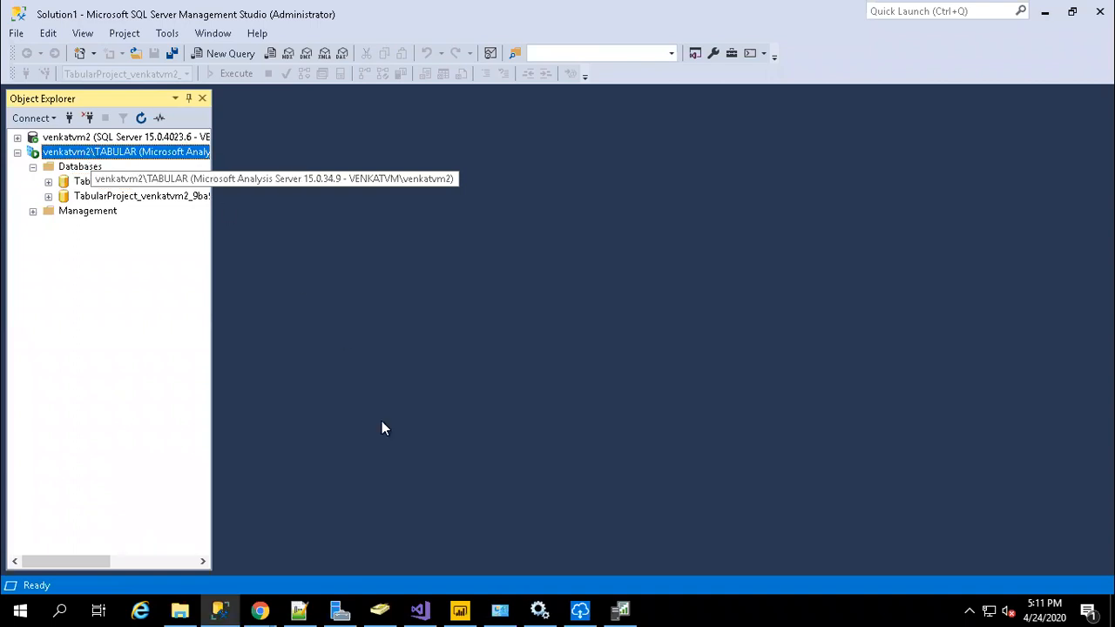
Switch to Power BI Desktop and try to connect live to an Analysis Services database on server venkatvm\venkatvm2.
mouse_move(457, 603)
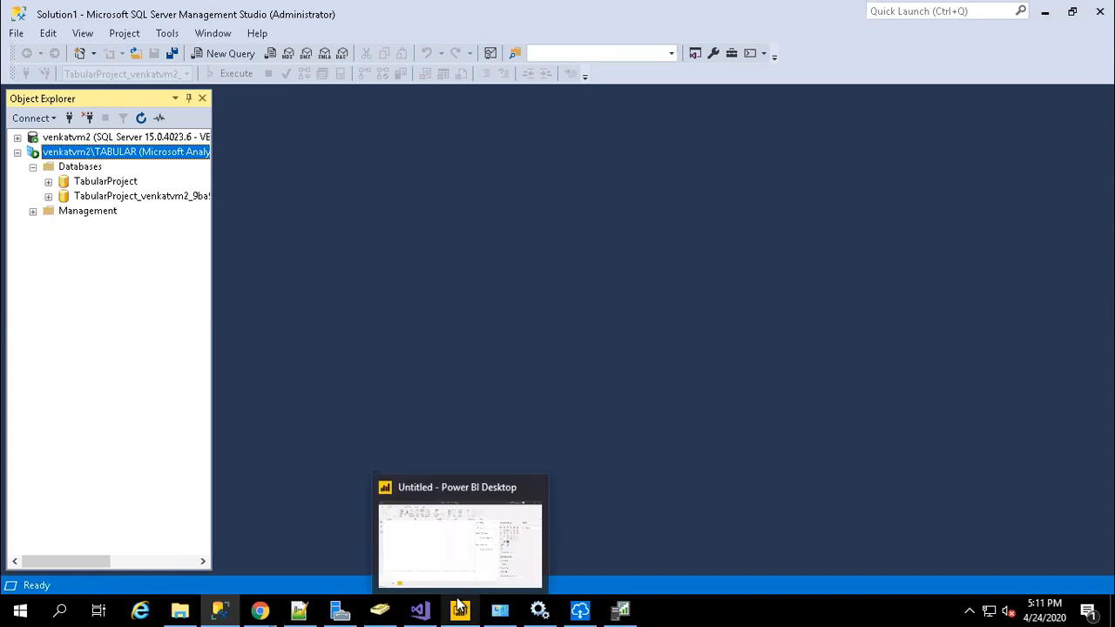
left_click(457, 552)
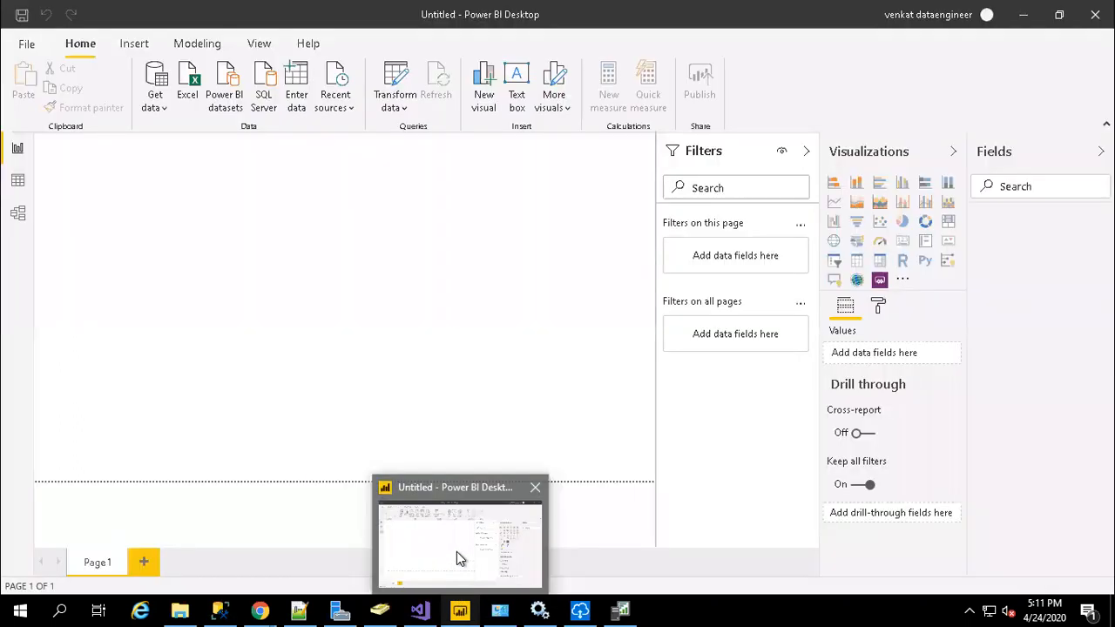
left_click(162, 111)
left_click(207, 266)
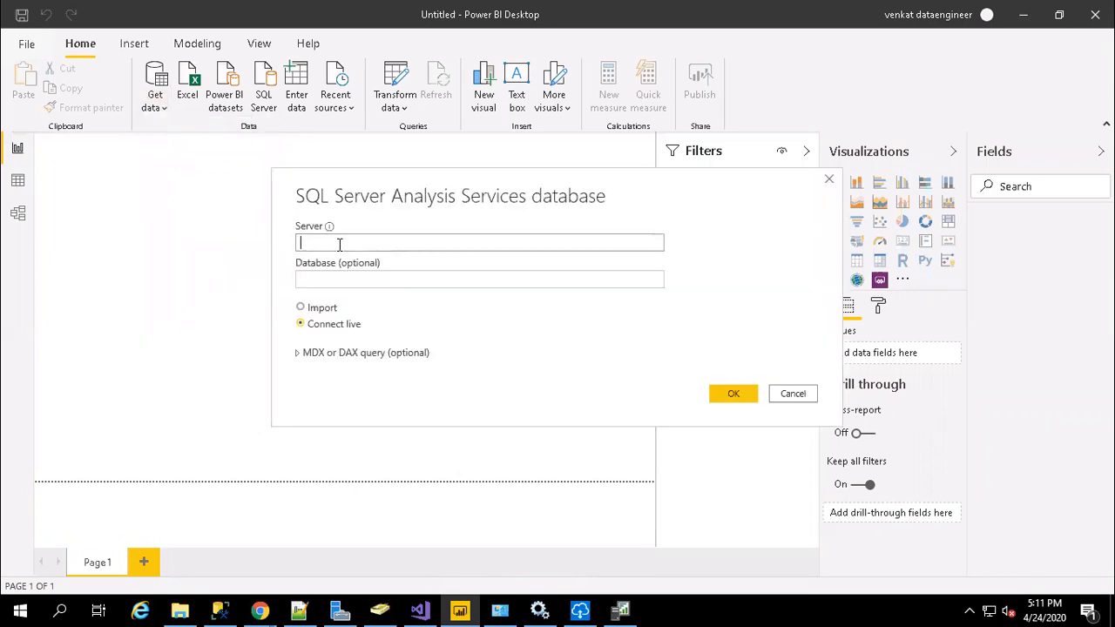
type("venk")
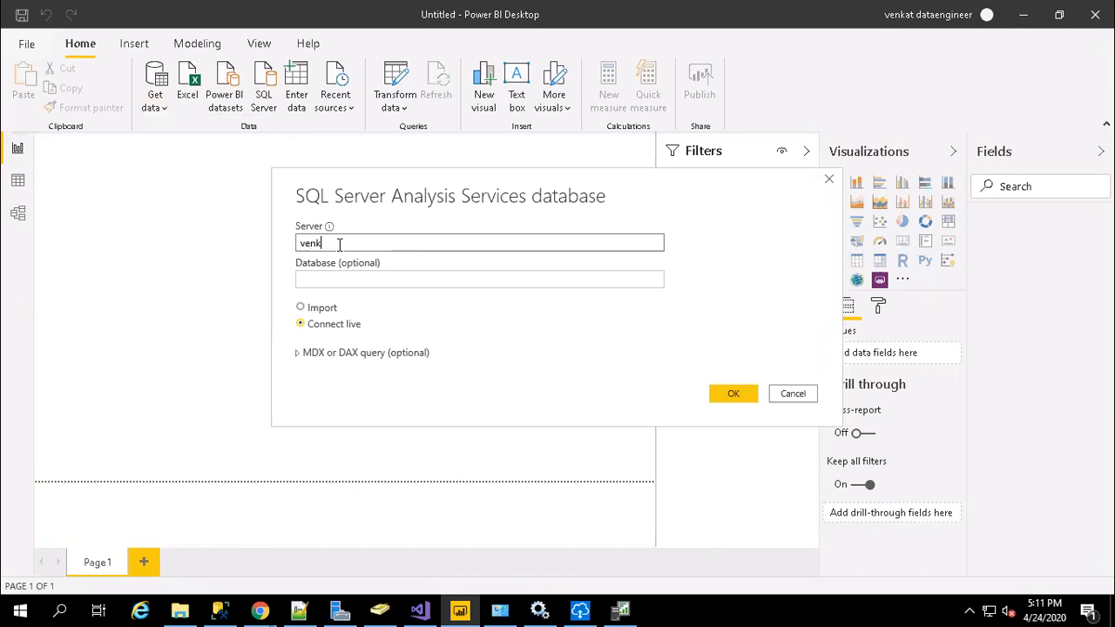
type("atvm\\venkatvm2")
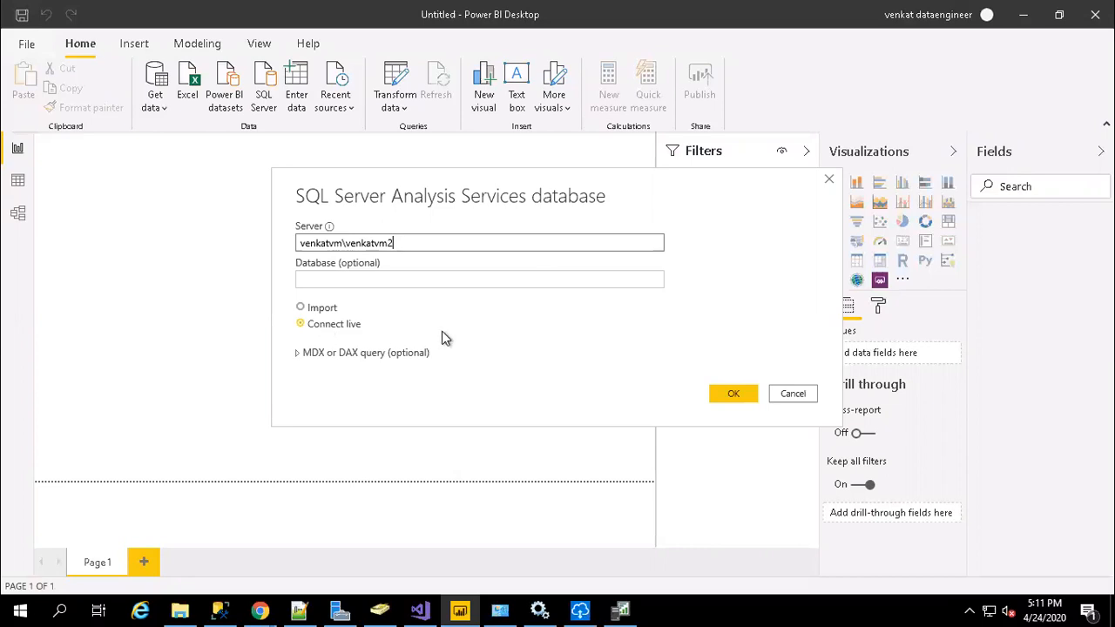
left_click(732, 394)
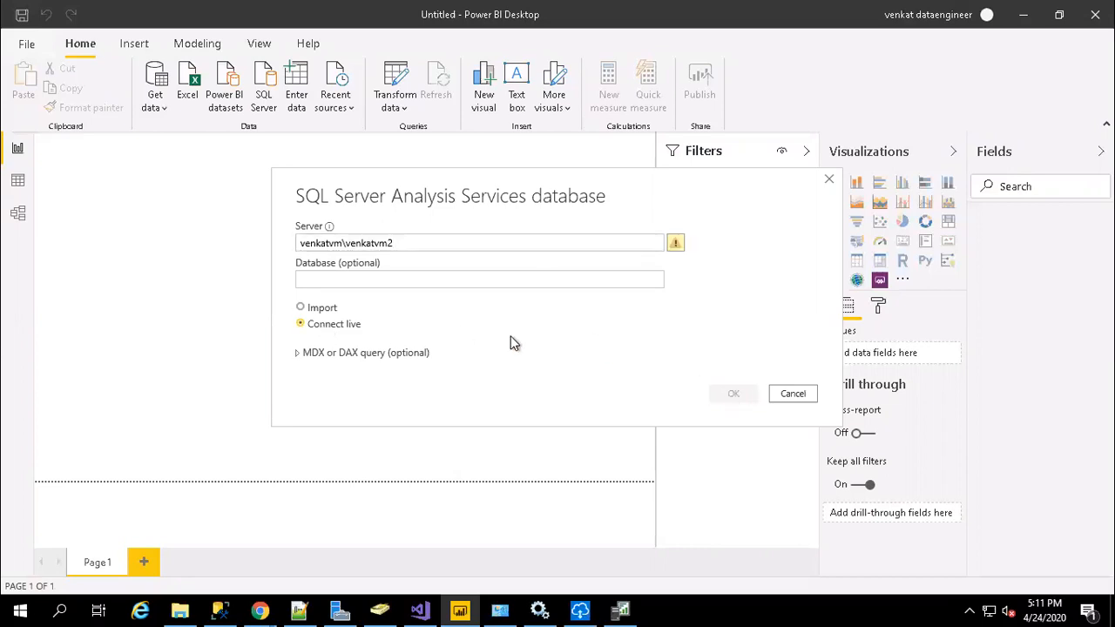
Check the server name in SQL Server Management Studio, correct the connection's server to venkatvm2\tabular and connect live.
left_click(423, 243)
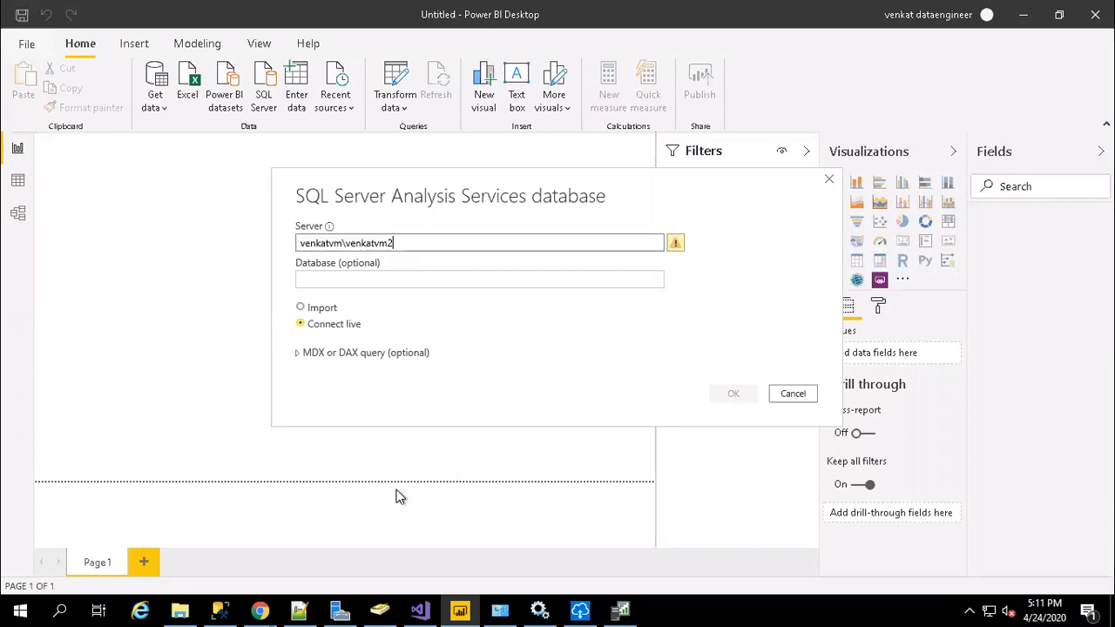
left_click(222, 606)
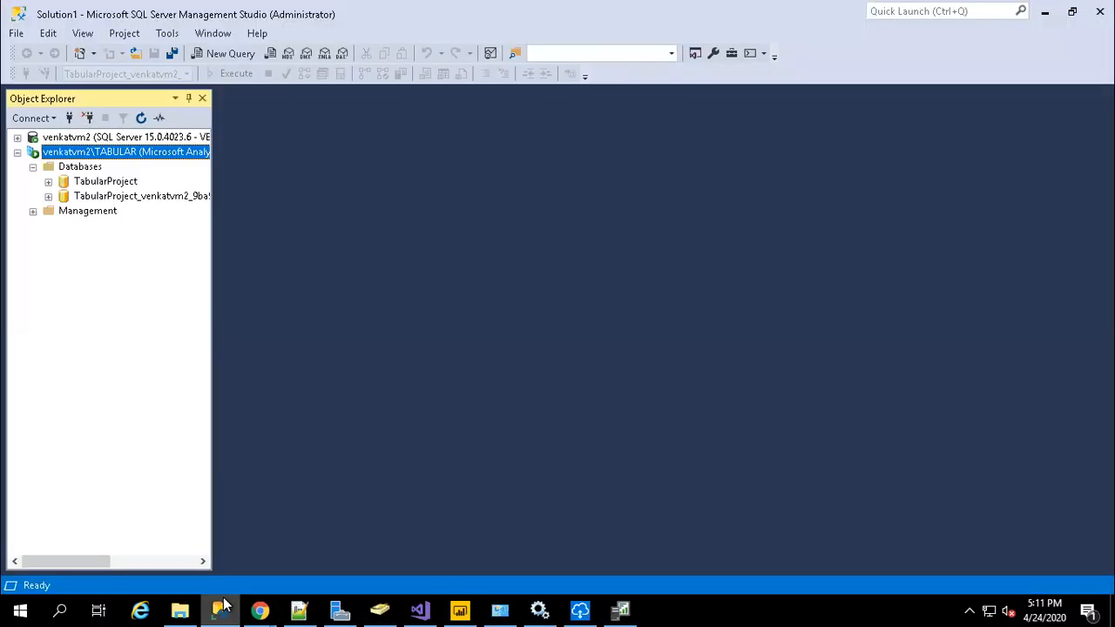
left_click(222, 607)
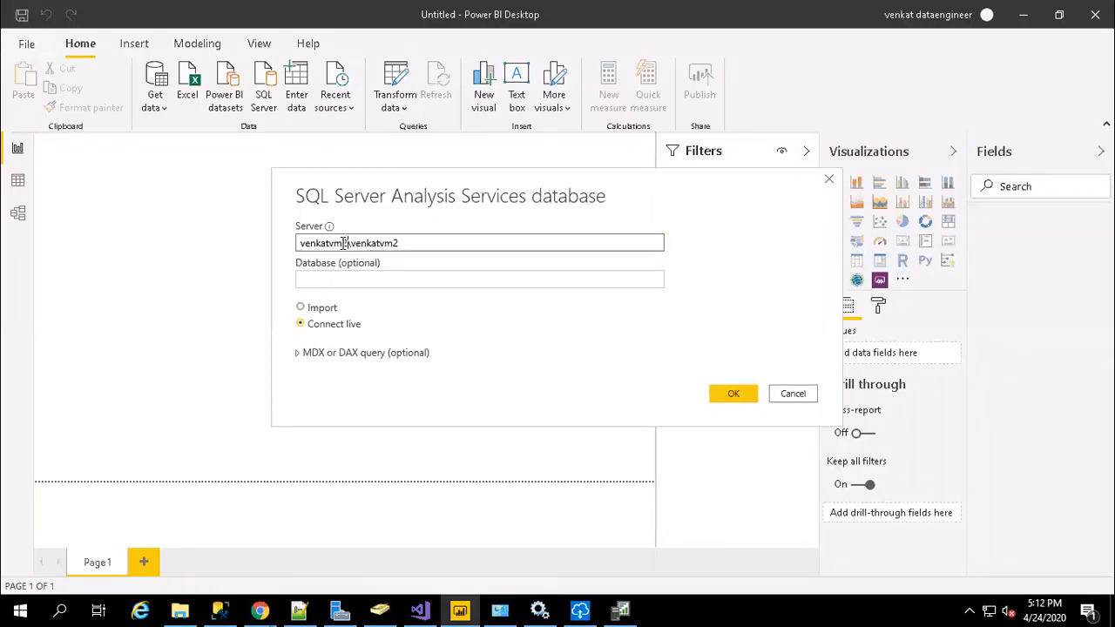
key("BackSpace")
key("BackSpace")
key("BackSpace")
key("BackSpace")
key("BackSpace")
key("BackSpace")
key("BackSpace")
key("BackSpace")
key("BackSpace")
type("tabular")
left_click(732, 394)
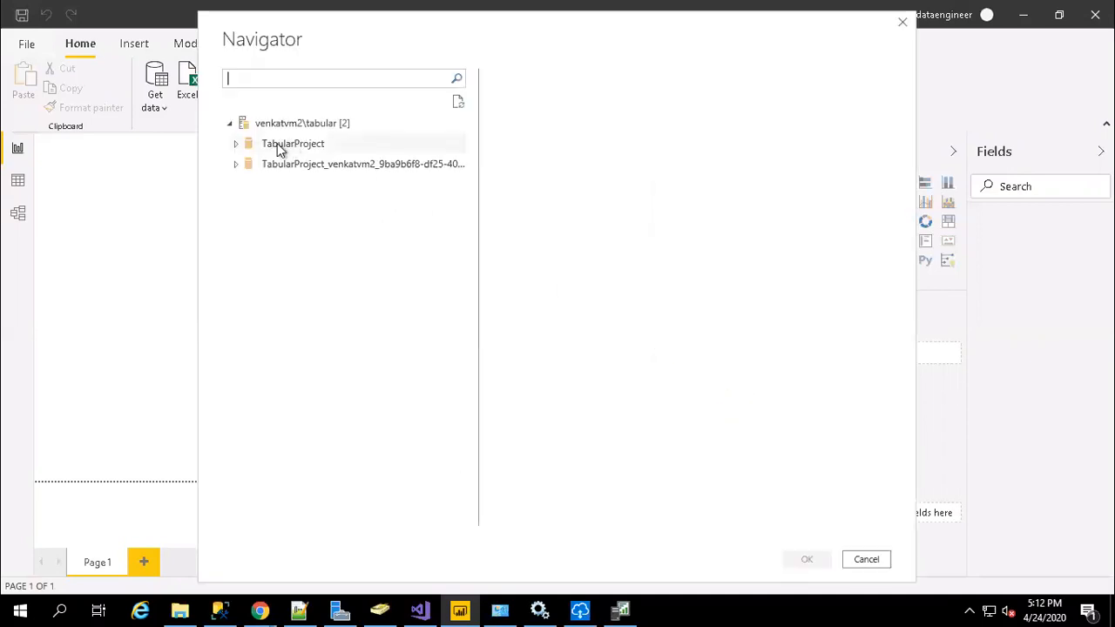
Choose the Model perspective under the TabularProject database and load it into the report.
left_click(239, 146)
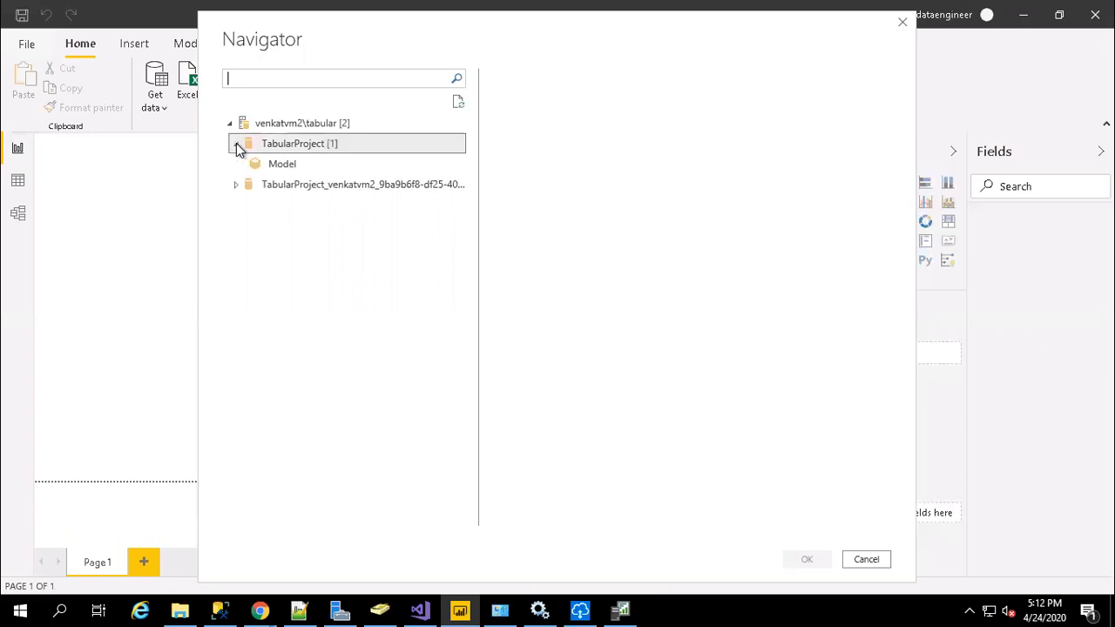
left_click(285, 167)
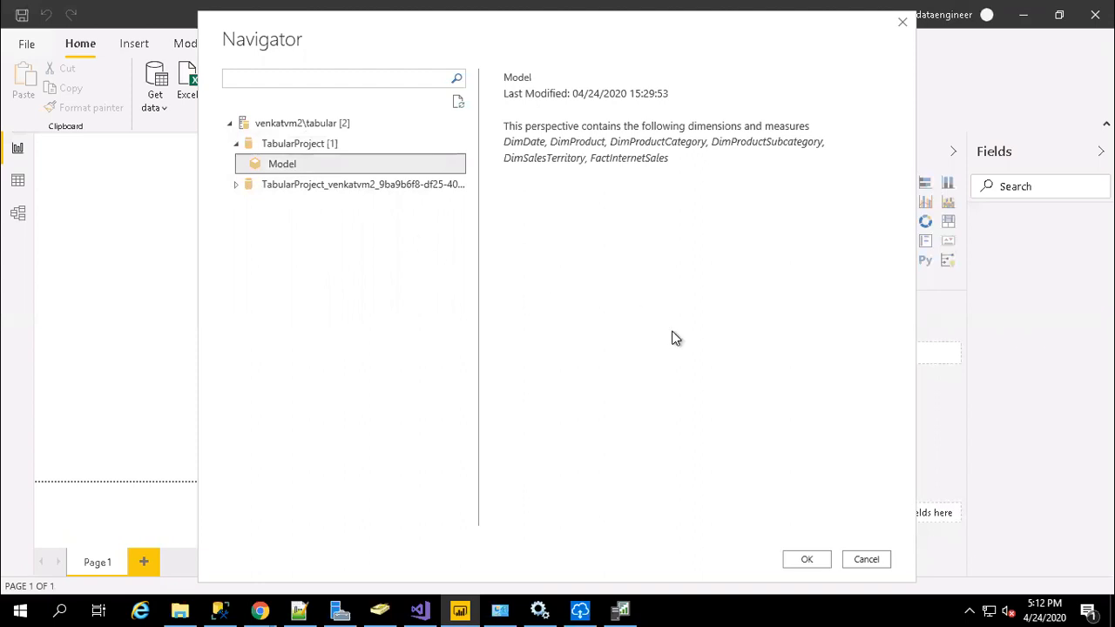
left_click(821, 561)
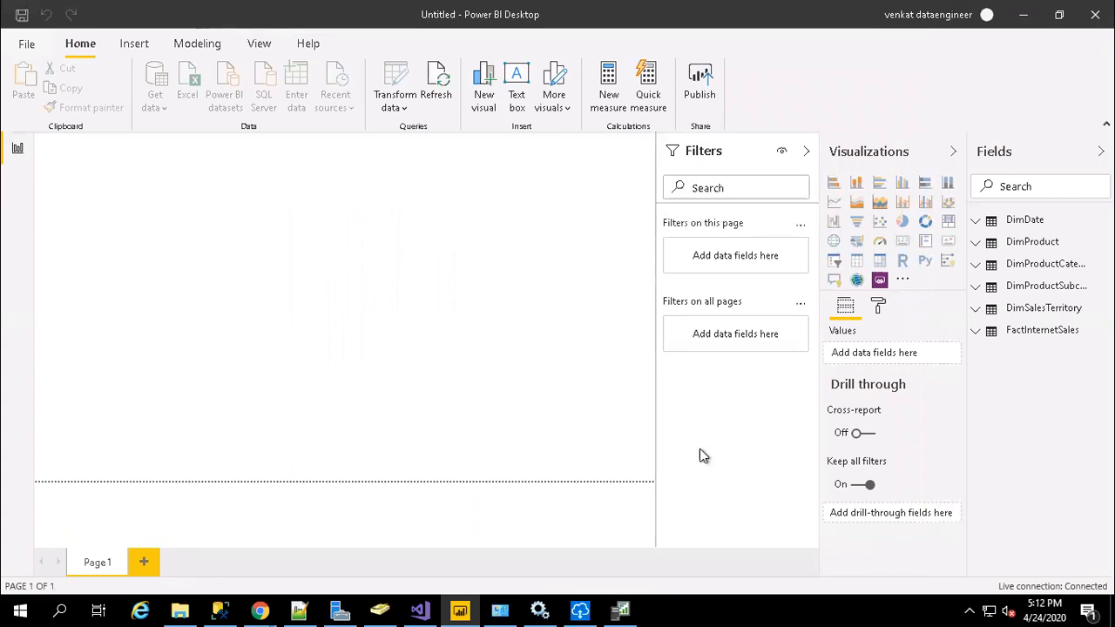
Save the report in the docs folder as a Power BI file named "Tabular Live Gateway Setup".
left_click(23, 17)
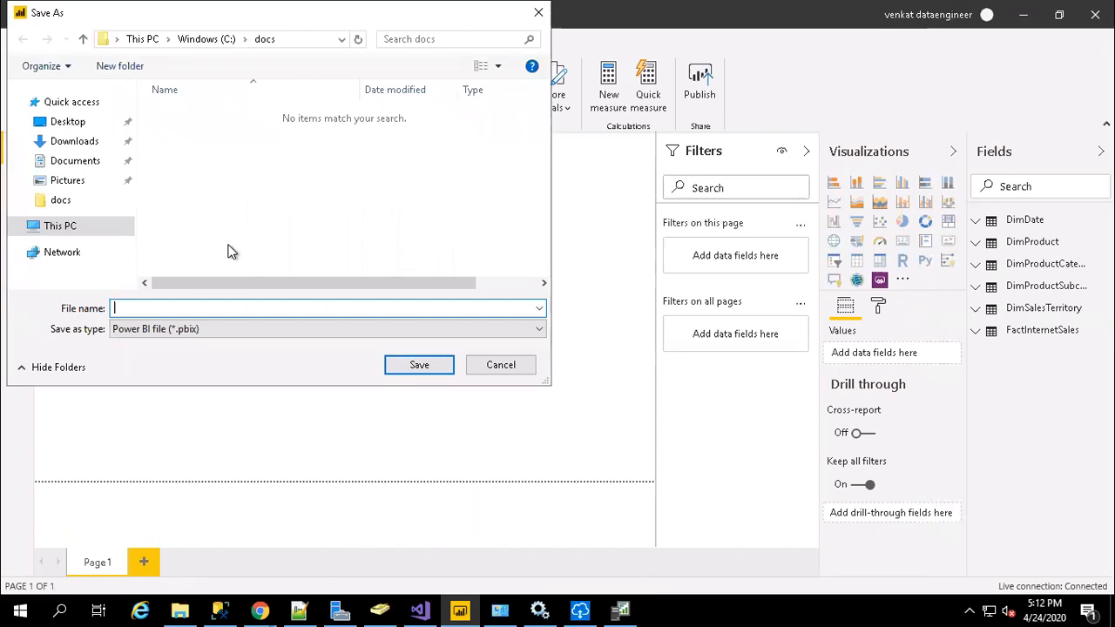
type("Tabular Live Gateway Setup")
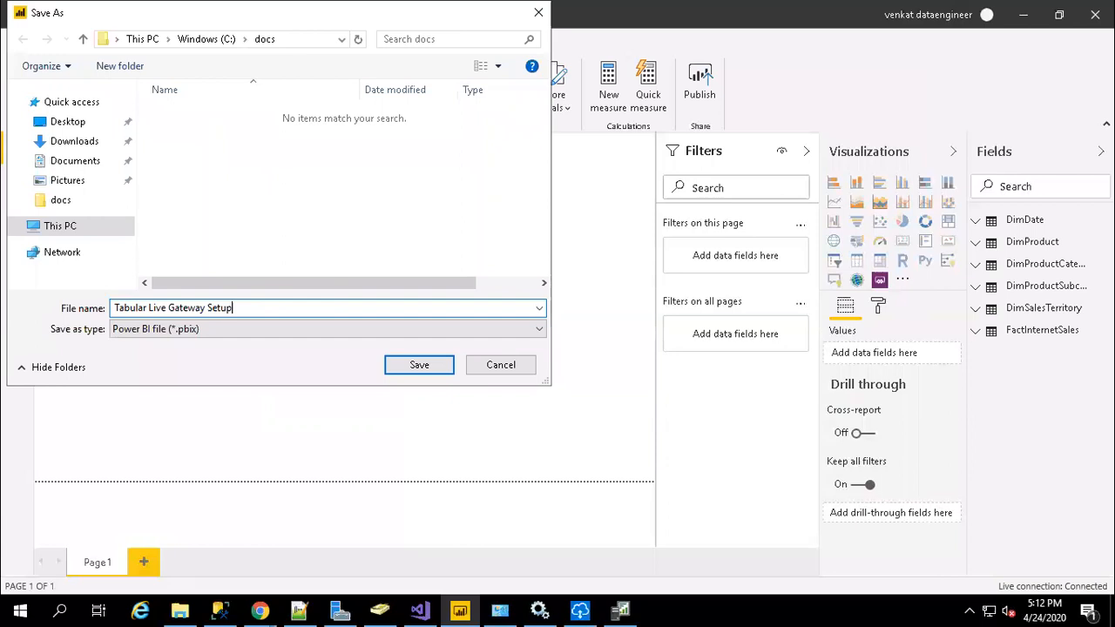
left_click(403, 364)
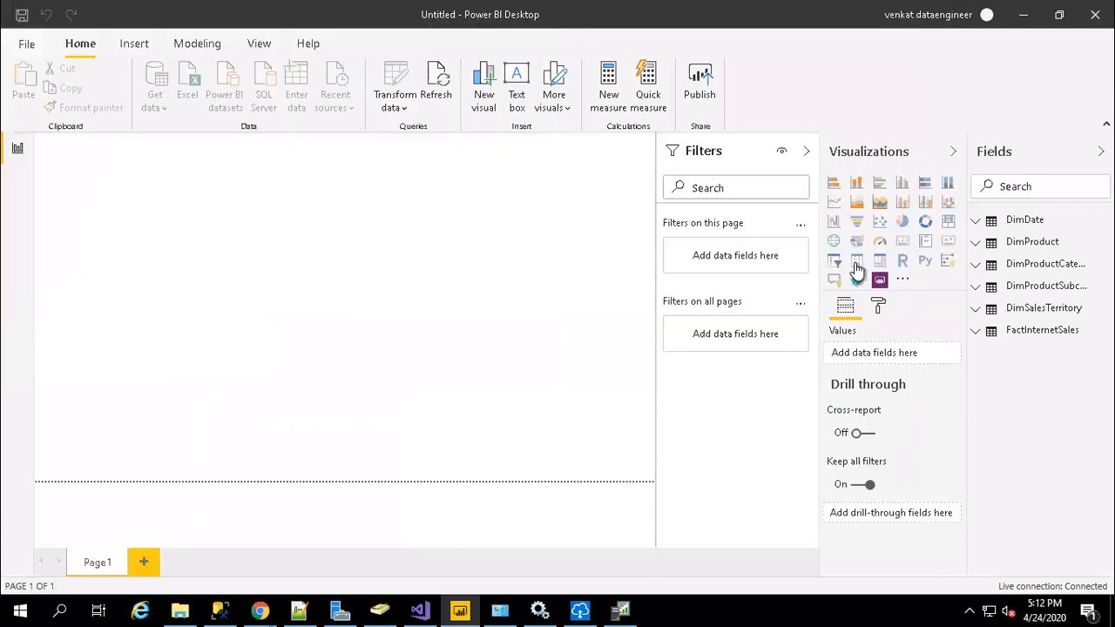
Add a table visual to Page1 showing the Color field from DimProduct.
left_click(858, 262)
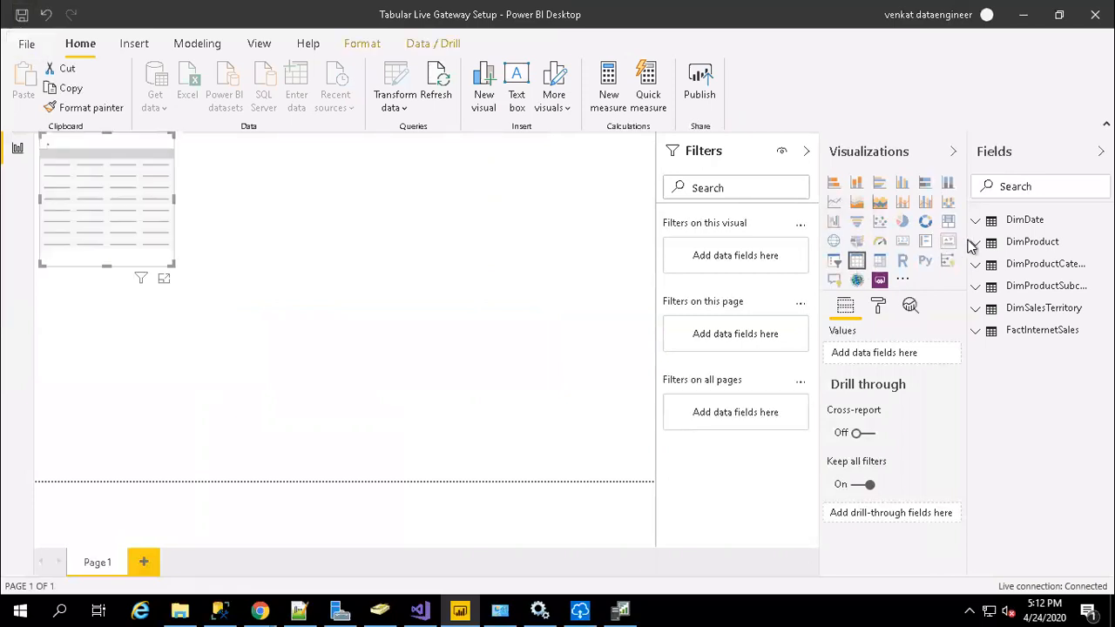
left_click(1000, 250)
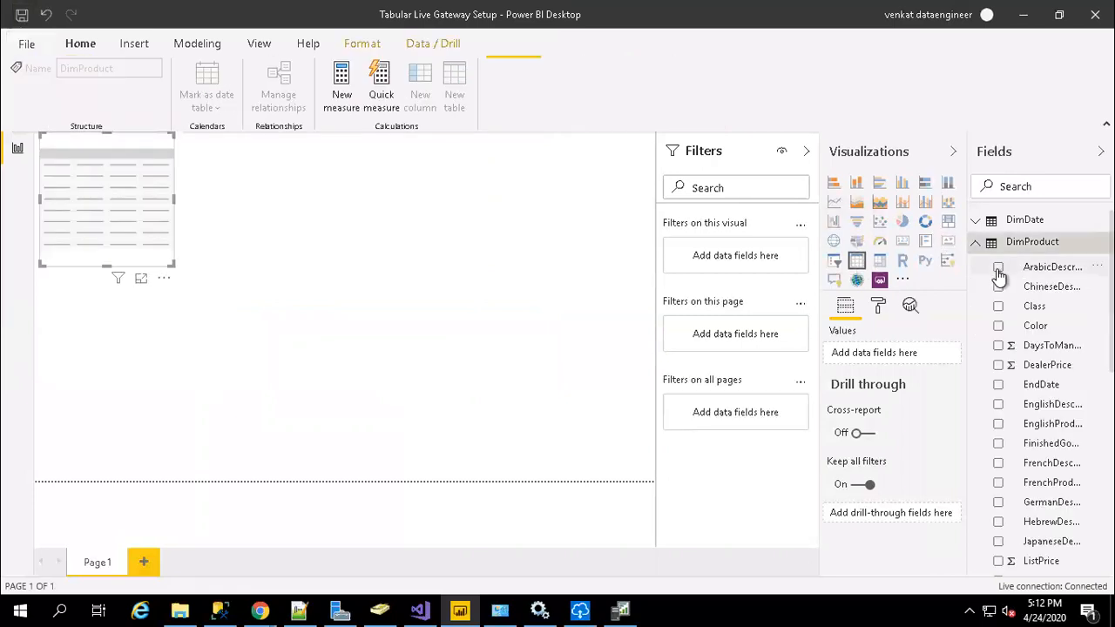
left_click(999, 326)
left_click(979, 243)
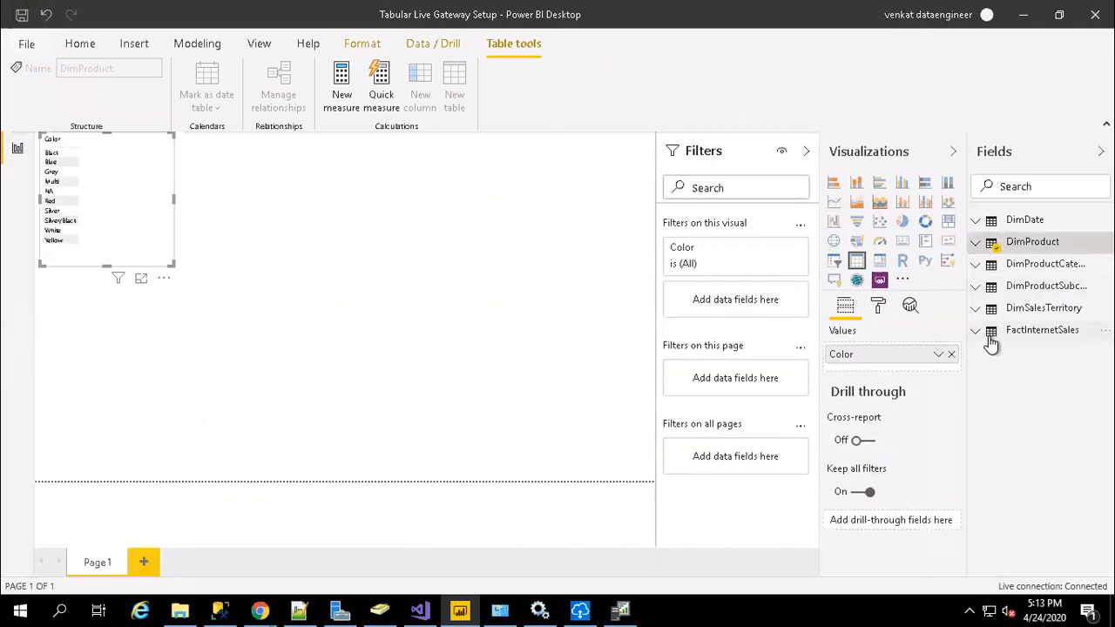
Add SalesAmount from FactInternetSales to the color table and collapse all the field groups.
left_click(978, 332)
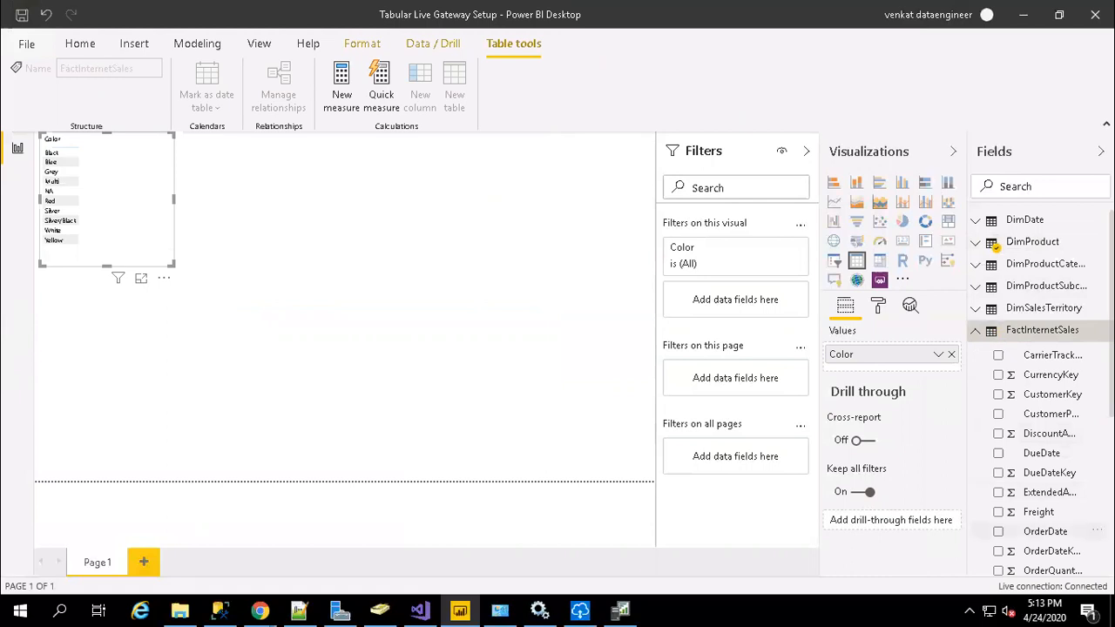
scroll(996, 421, "down", 5)
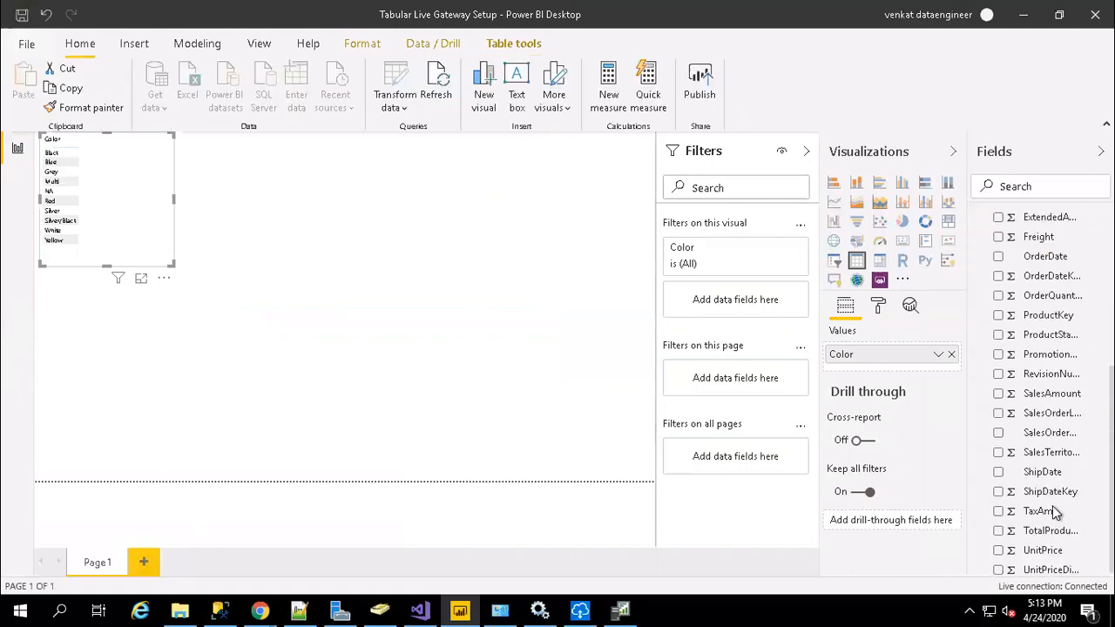
left_click(999, 394)
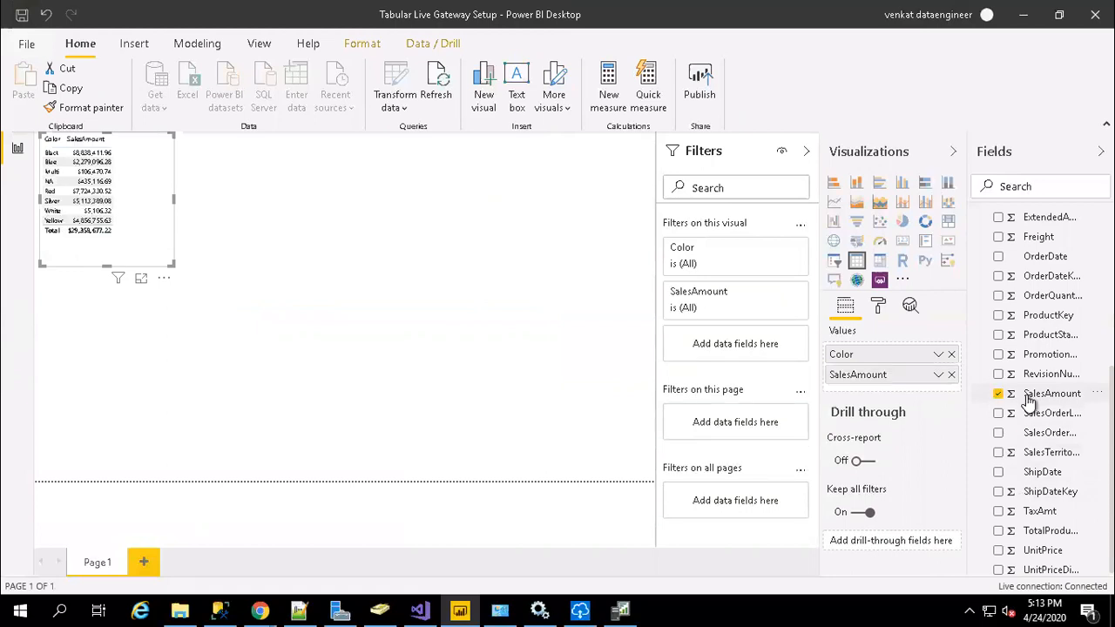
right_click(1028, 399)
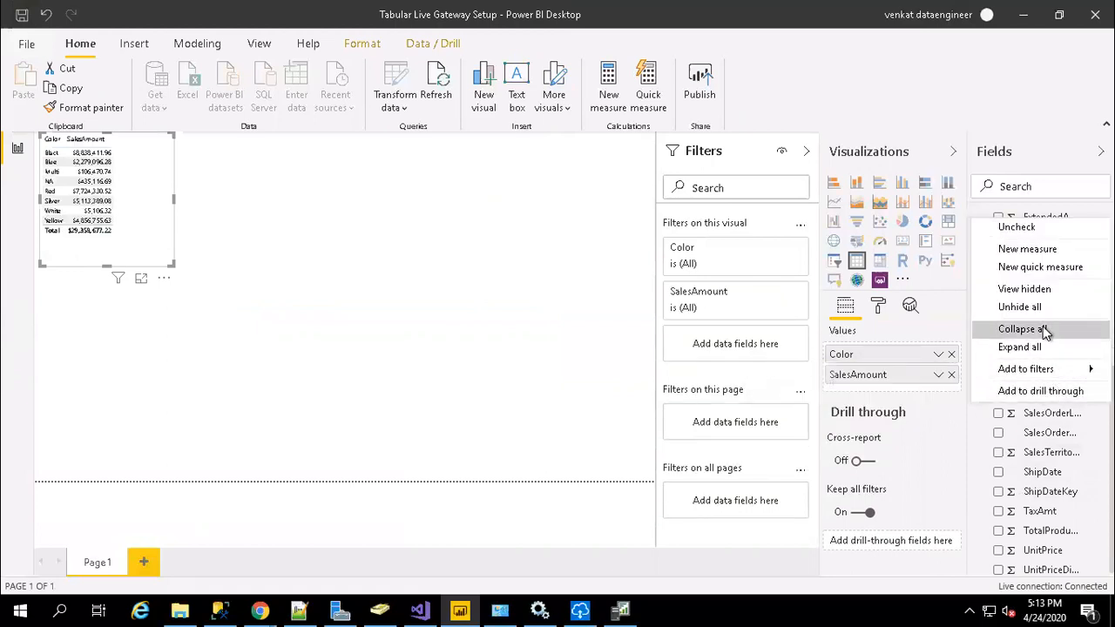
left_click(1043, 329)
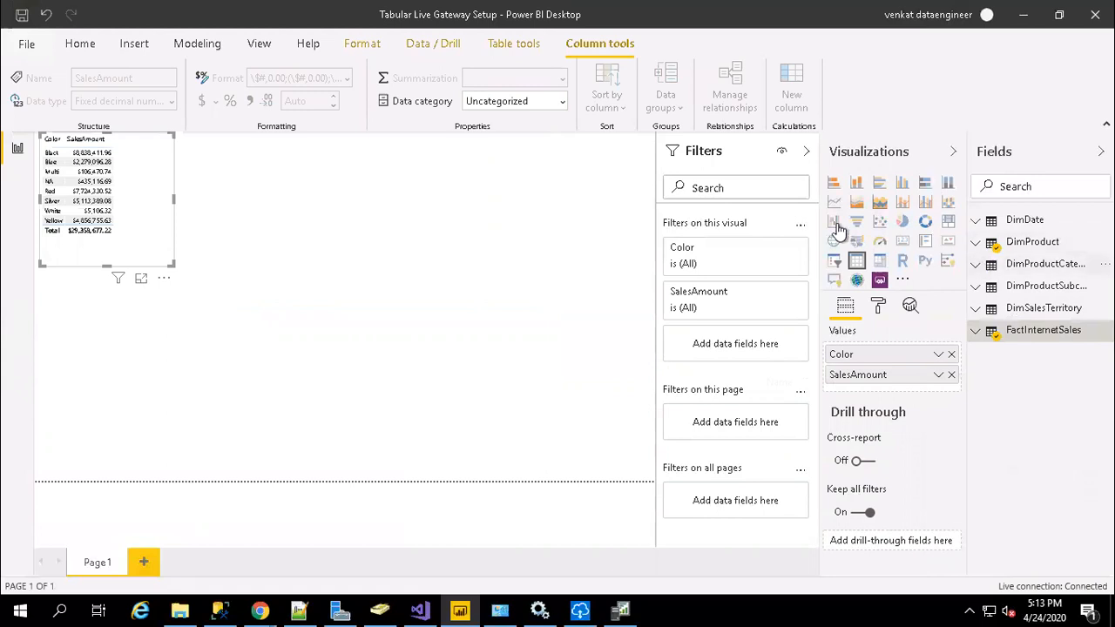
Add a second table visual below the first one with the Color field from DimProduct.
left_click(429, 227)
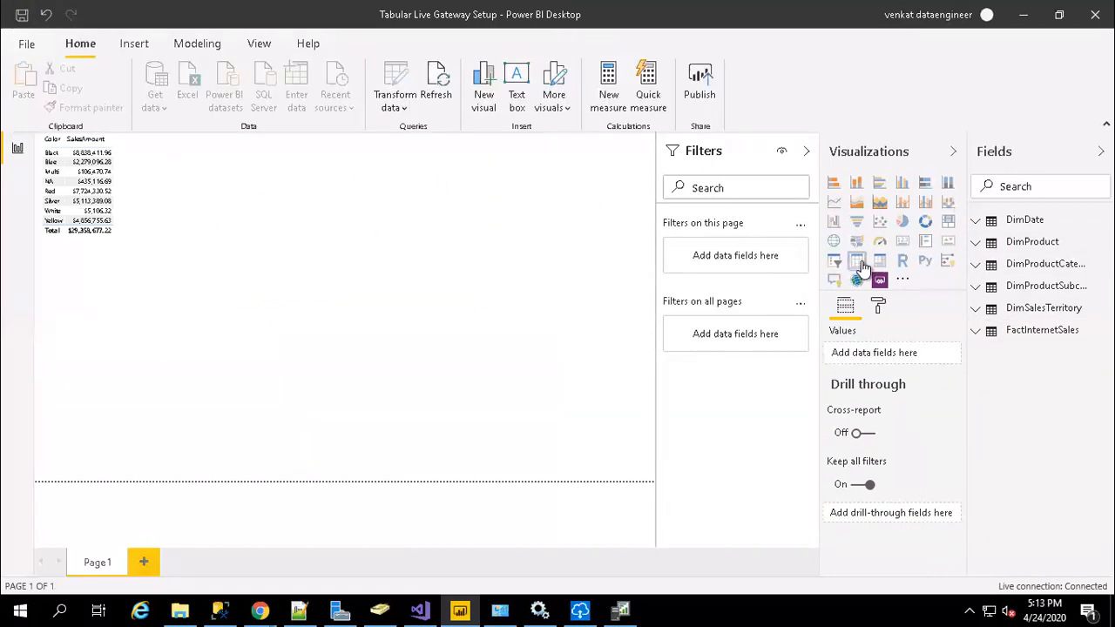
left_click(858, 262)
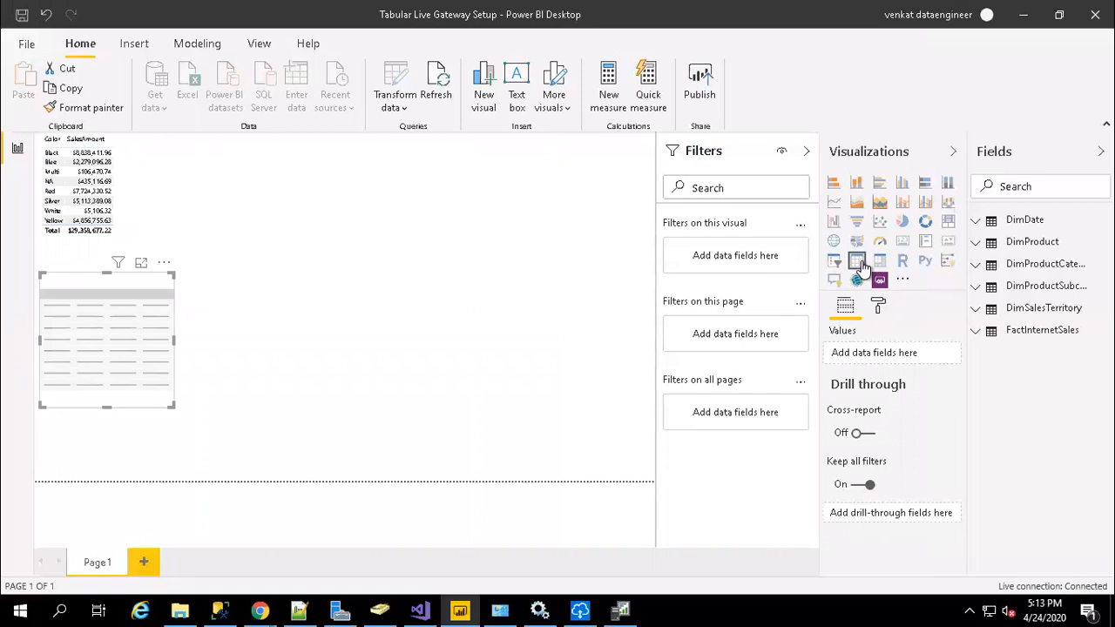
left_click(977, 244)
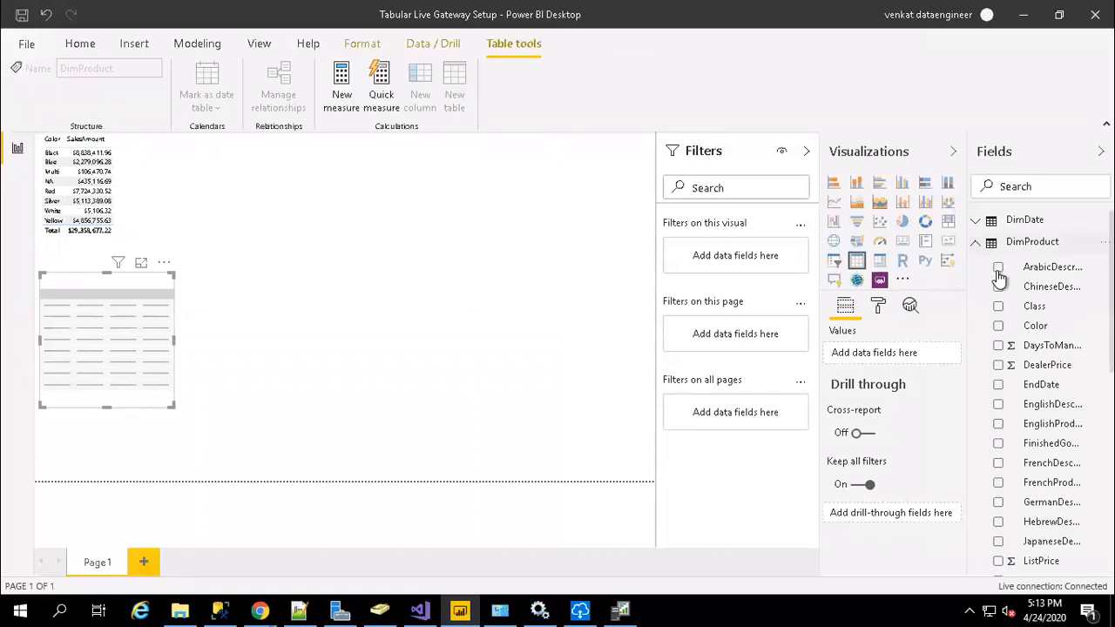
left_click(999, 326)
left_click(998, 243)
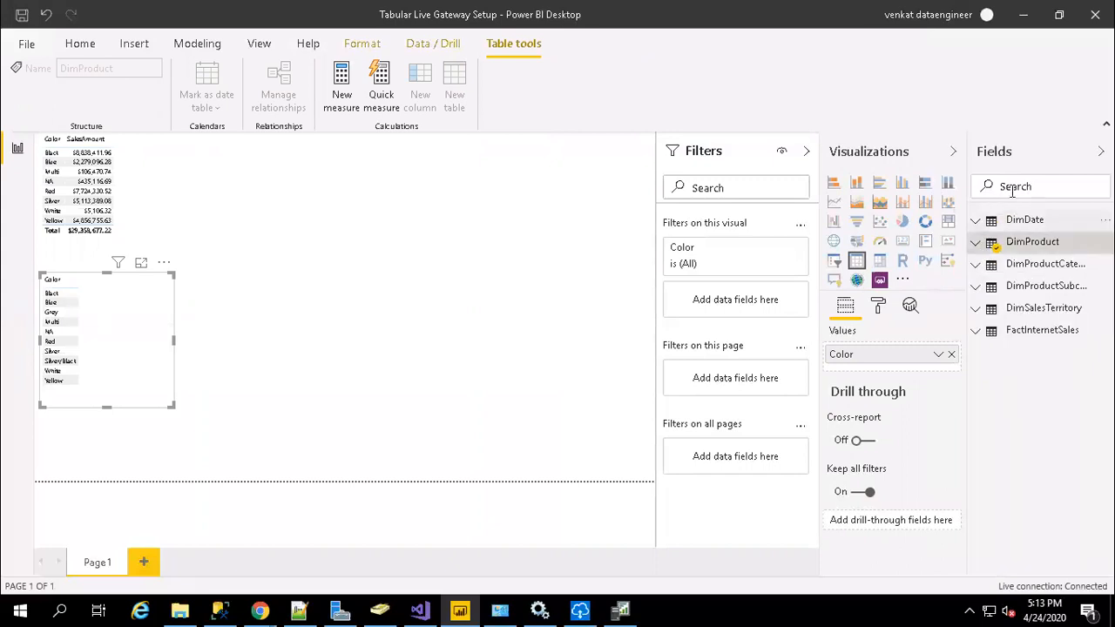
Add SalesAmount from FactInternetSales to the second color table and move that table beside the first one.
left_click(1012, 188)
type("sale")
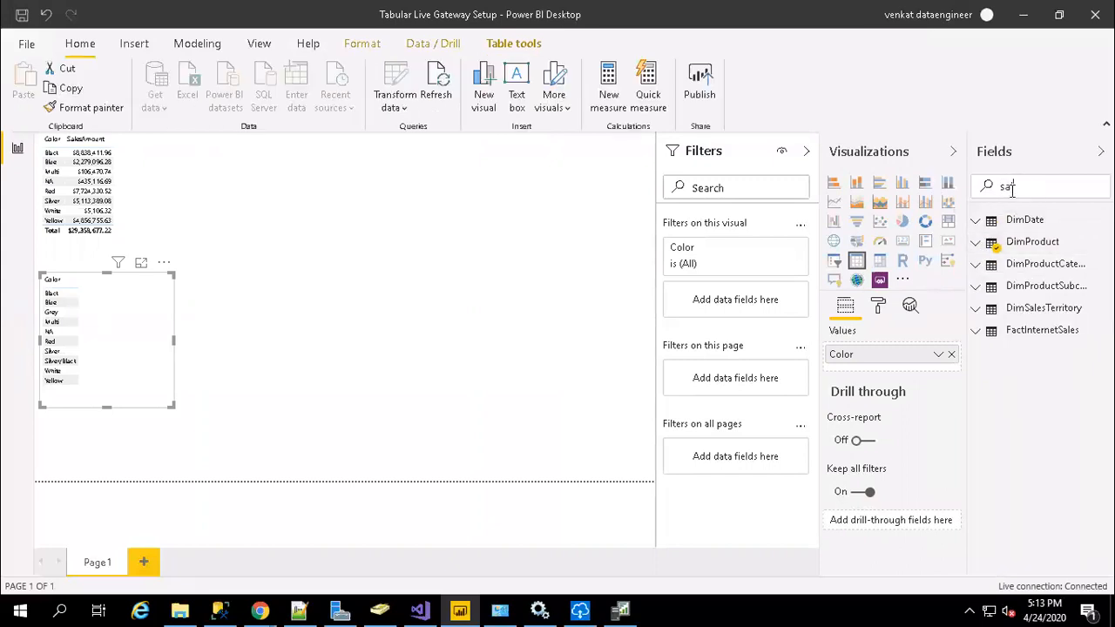
type("s")
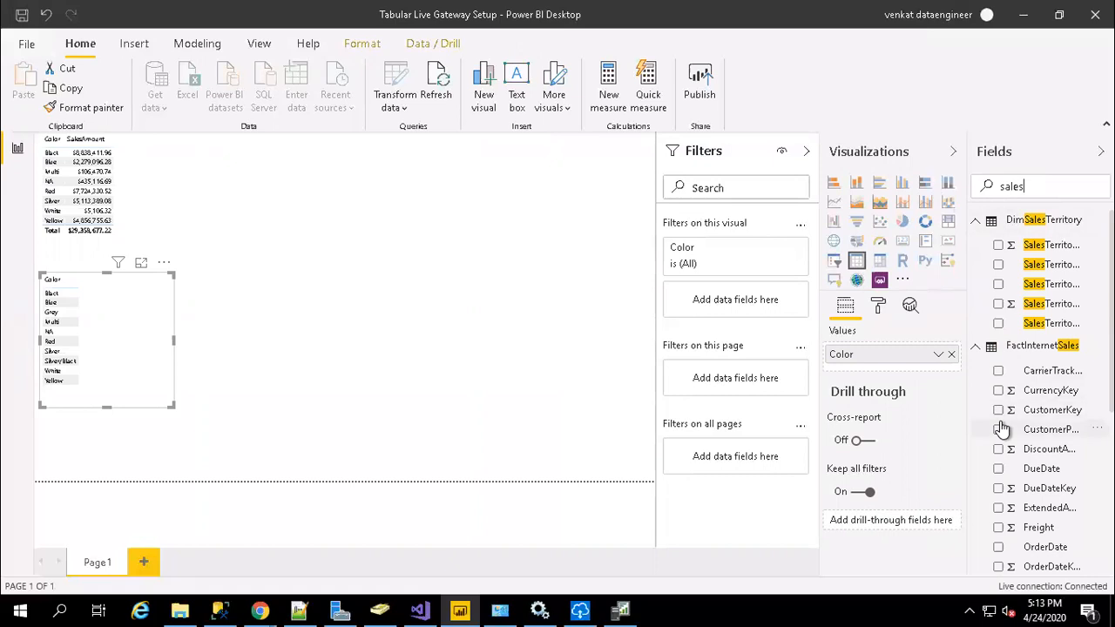
type("M")
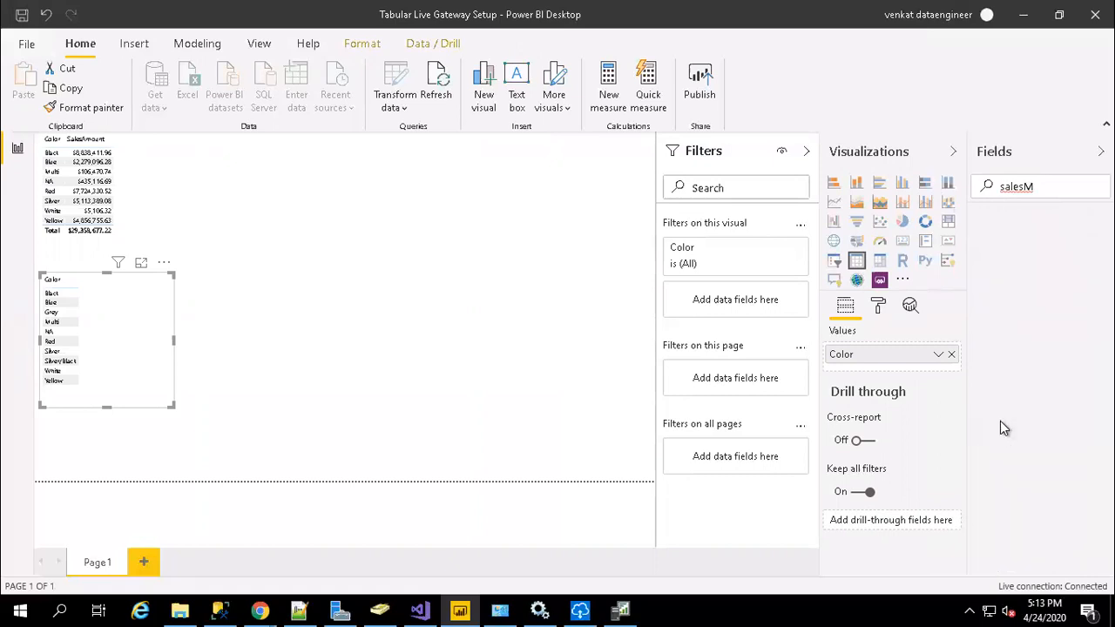
key("BackSpace")
type("am")
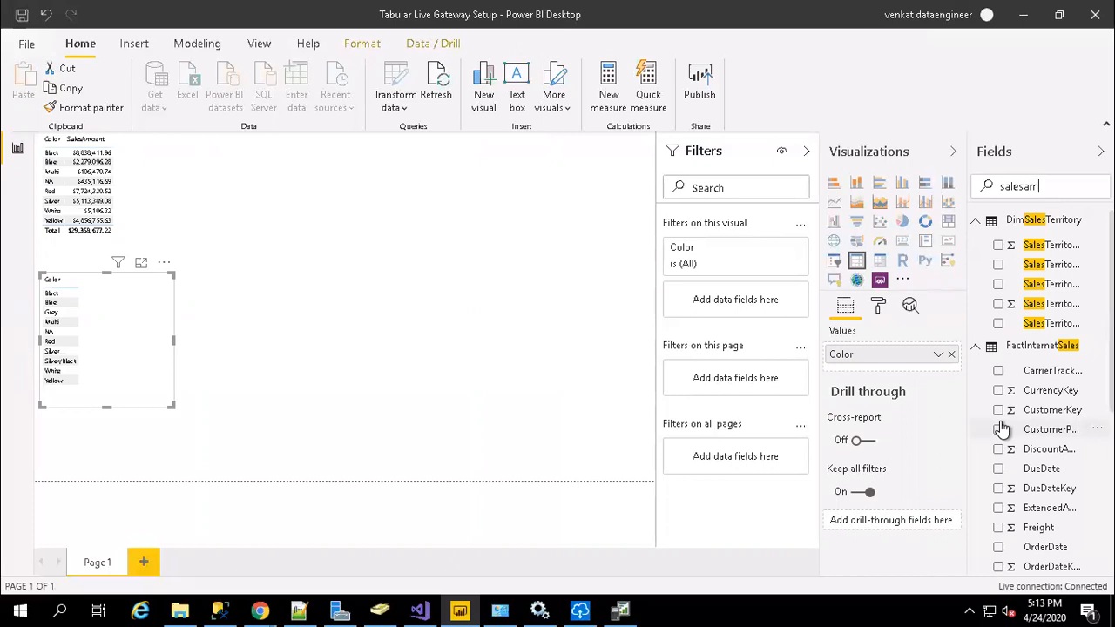
left_click(998, 245)
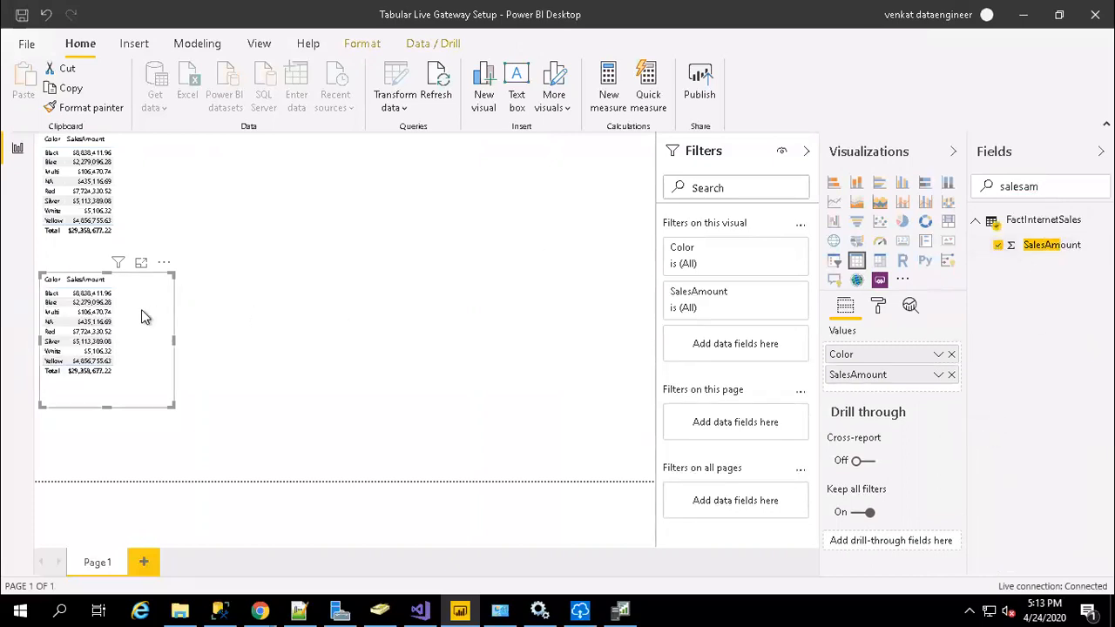
left_click_drag(142, 312, 352, 192)
Replace Color in the second table with SalesTerritoryCountry from DimSalesTerritory, placed ahead of SalesAmount.
double_click(1027, 185)
type("d")
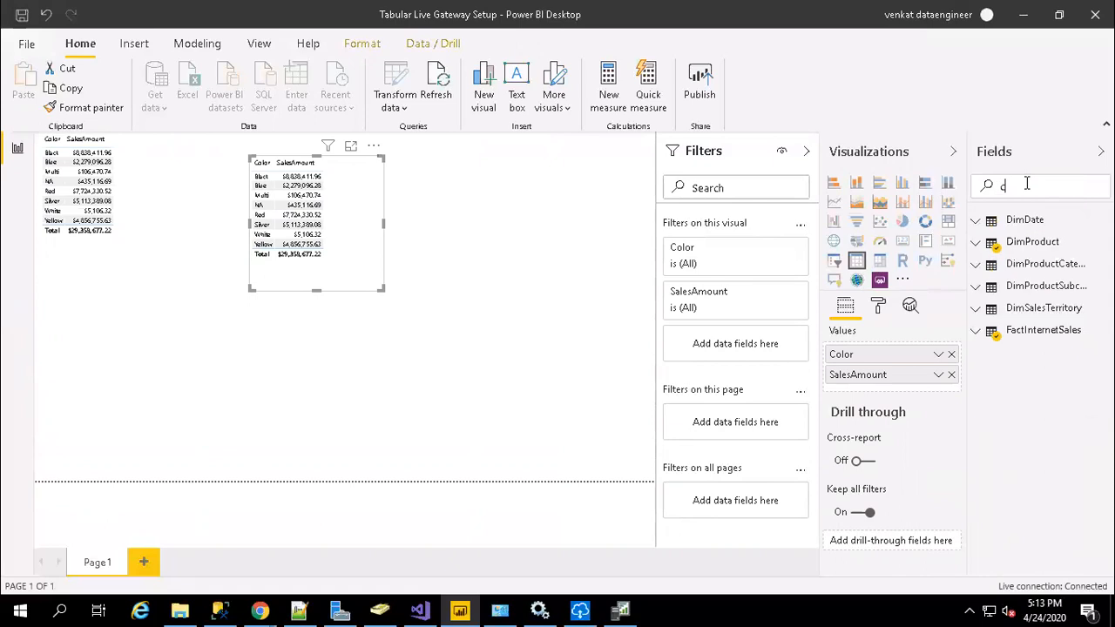
type("oun")
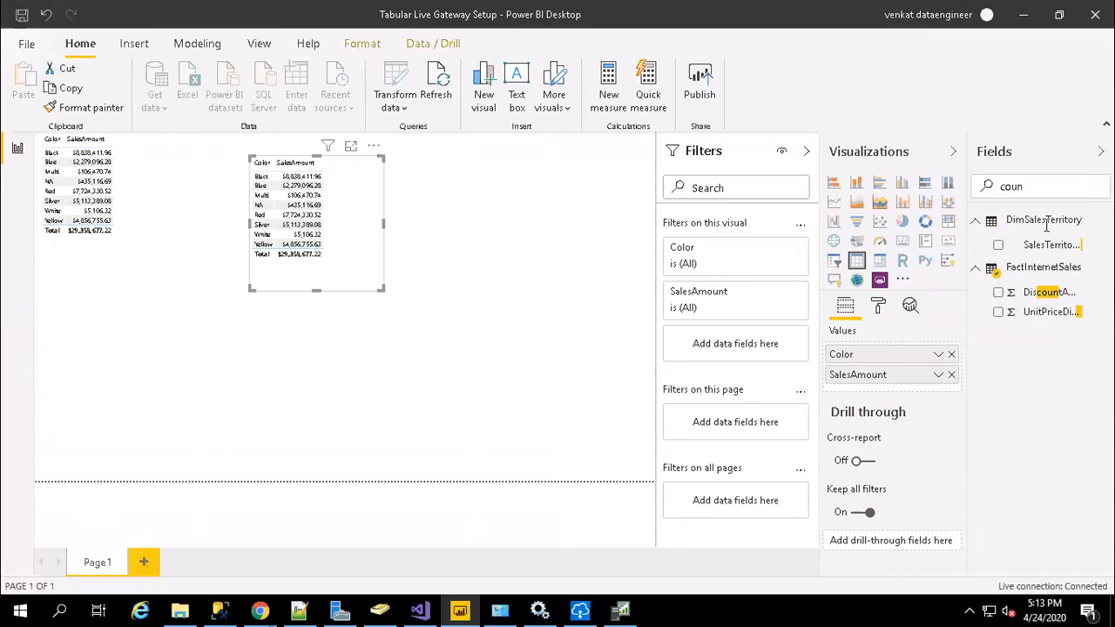
left_click_drag(1050, 248, 902, 357)
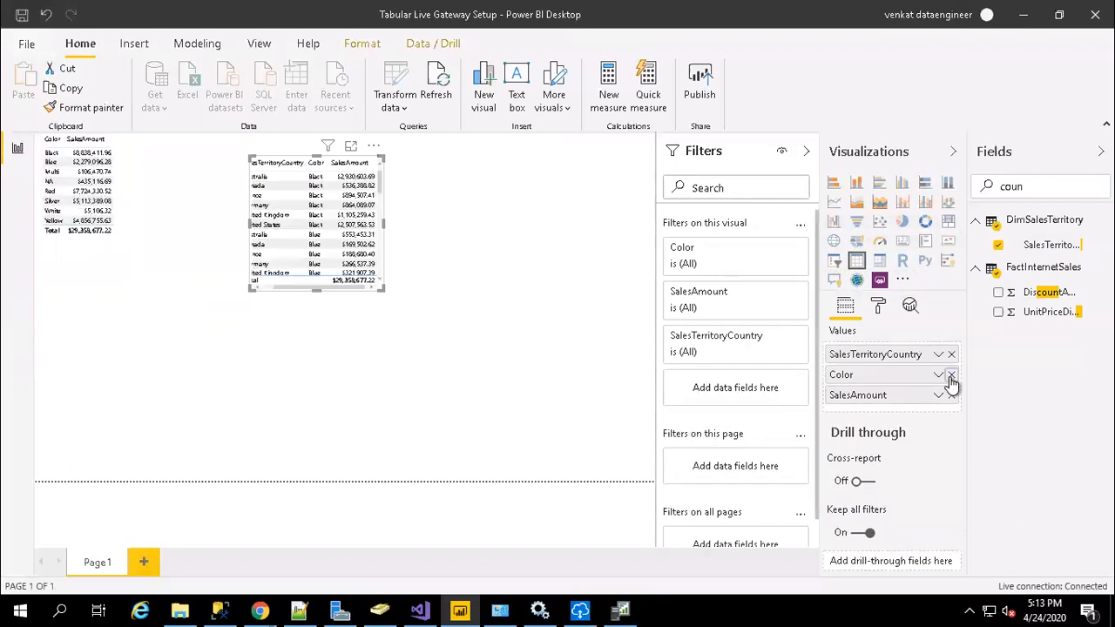
left_click(952, 376)
Rename the SalesTerritoryCountry field of the second table to Country.
double_click(889, 354)
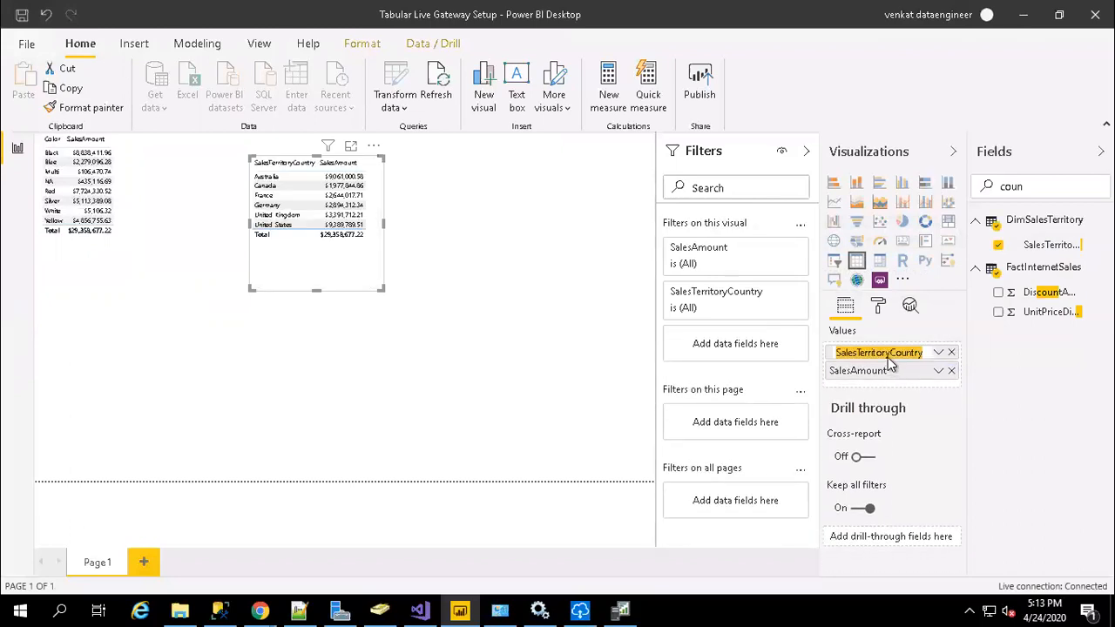
left_click(890, 355)
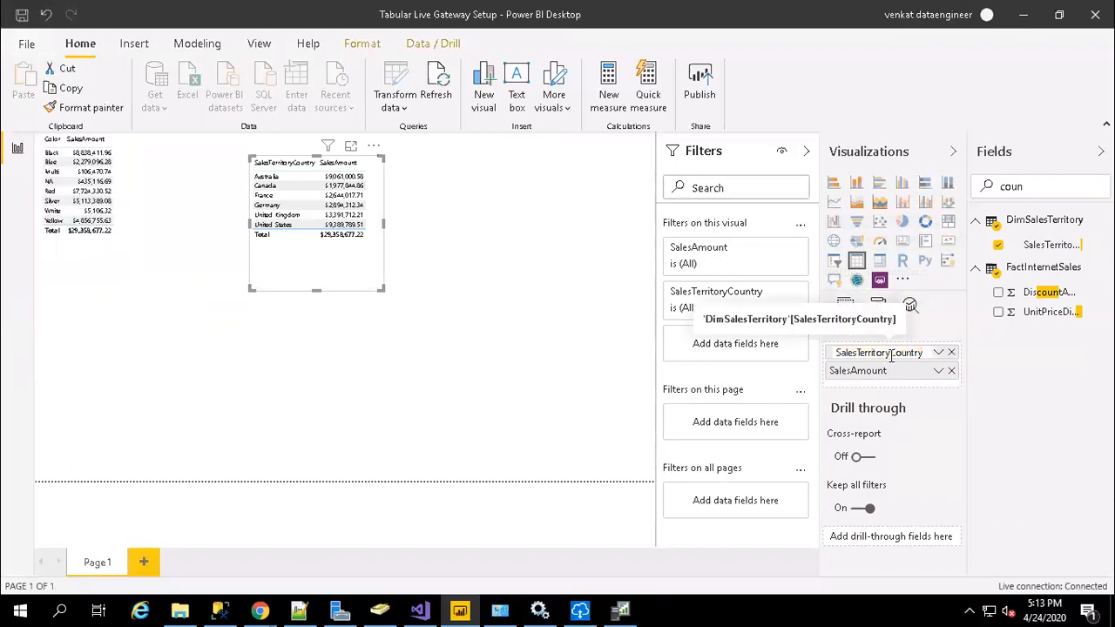
key("BackSpace")
key("BackSpace")
key("BackSpace")
key("BackSpace")
key("BackSpace")
key("BackSpace")
key("BackSpace")
key("BackSpace")
key("BackSpace")
key("BackSpace")
key("BackSpace")
key("BackSpace")
key("BackSpace")
key("BackSpace")
key("Return")
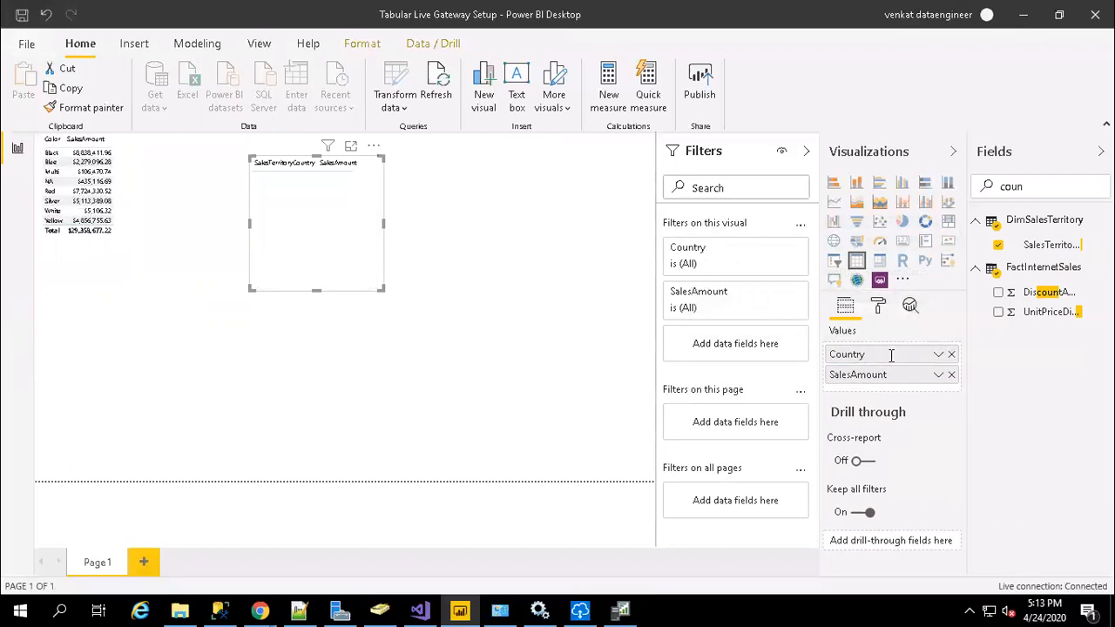
Set the country table's grid text size to 14 pt and enlarge the visual to fit.
left_click(879, 312)
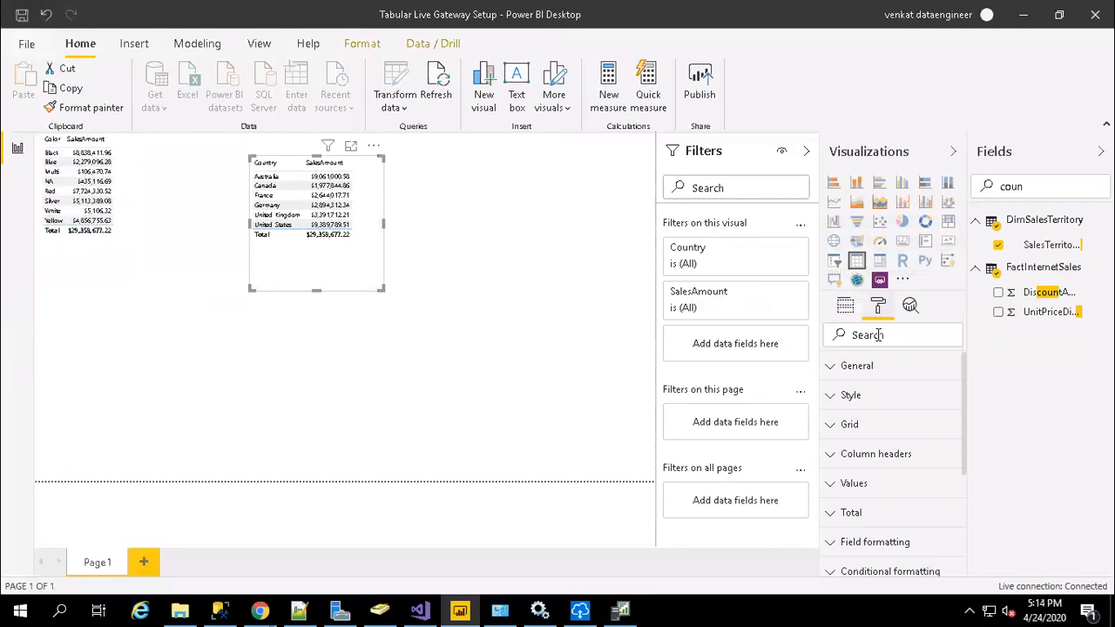
left_click(879, 335)
type("size")
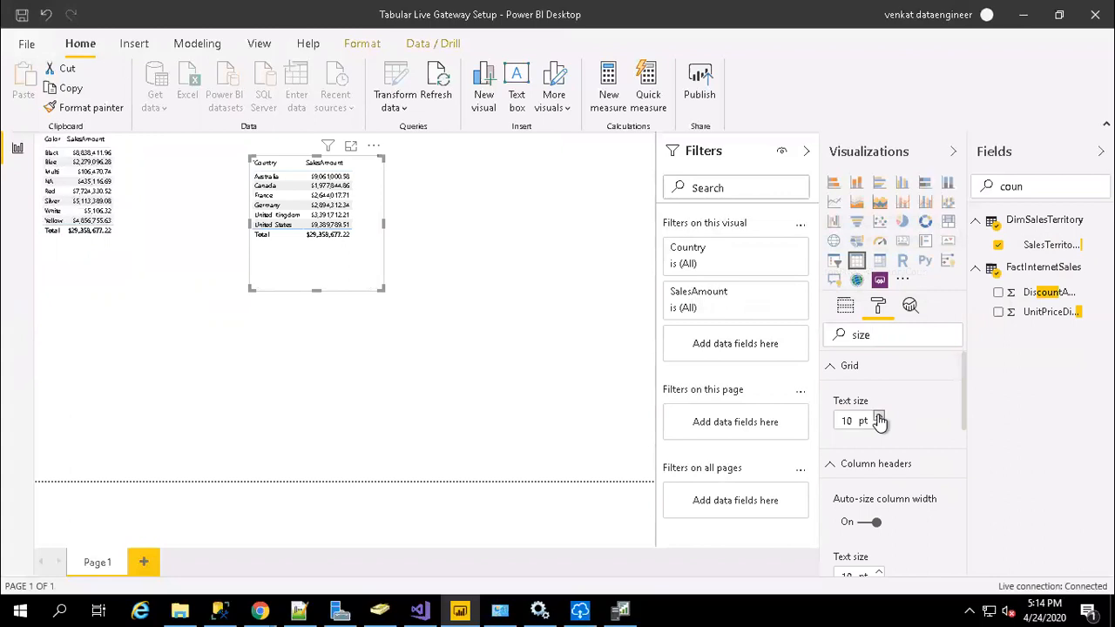
left_click(879, 417)
left_click(879, 418)
left_click(879, 417)
left_click(879, 417)
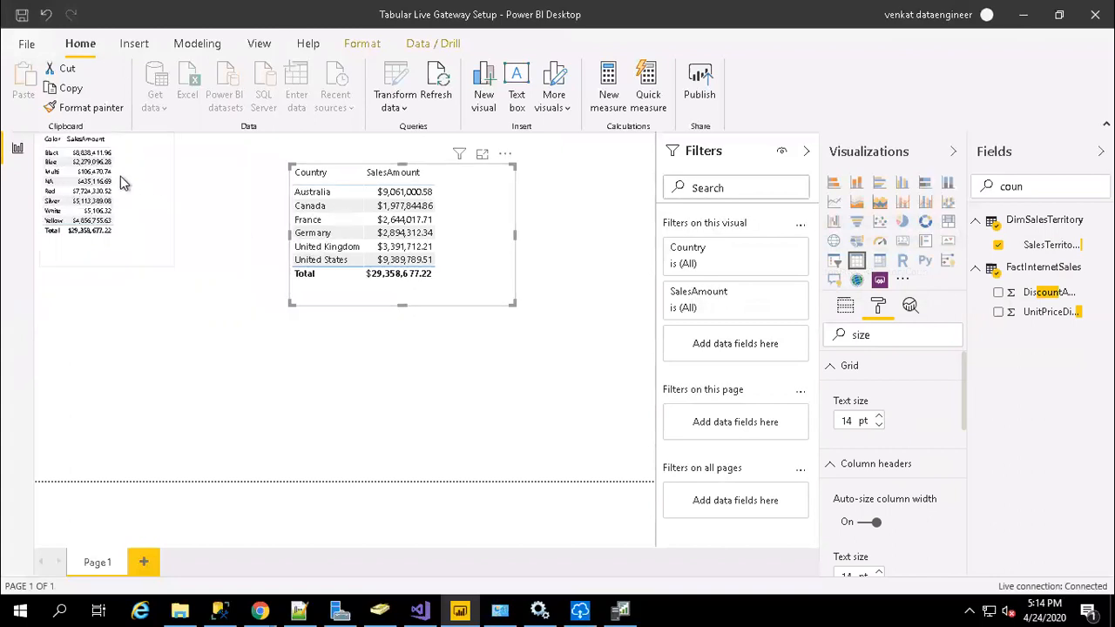
Align the color table with the country table and apply the country table's formatting to it, enlarging it to fit all rows.
left_click_drag(120, 176, 167, 210)
left_click(459, 225)
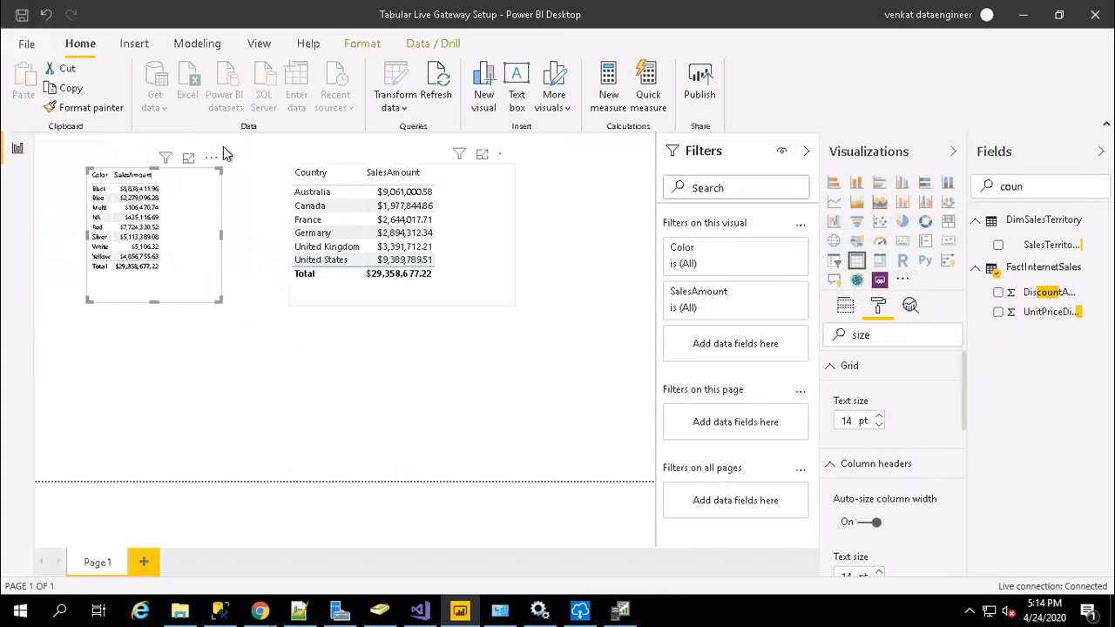
left_click(118, 109)
left_click(202, 214)
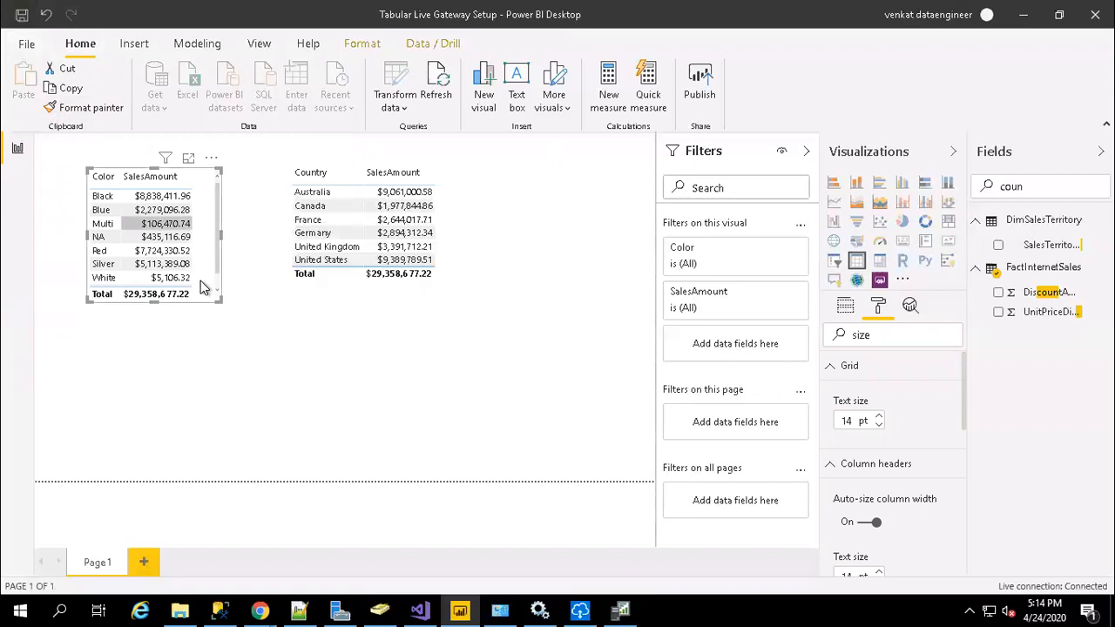
left_click_drag(221, 302, 232, 314)
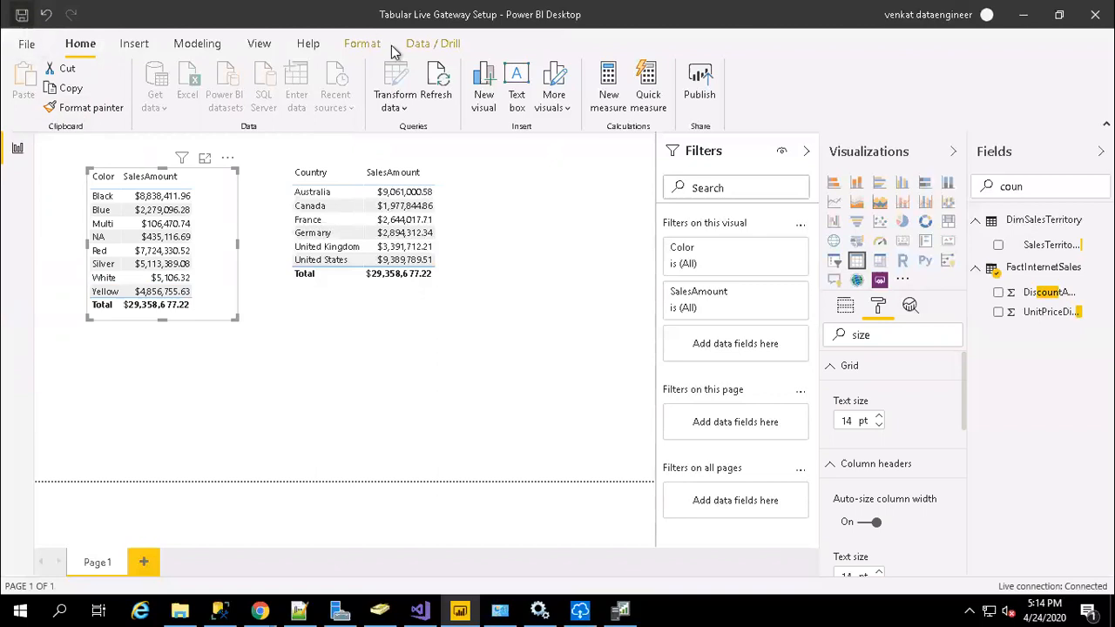
Check which account is signed in for publishing the report.
left_click(702, 83)
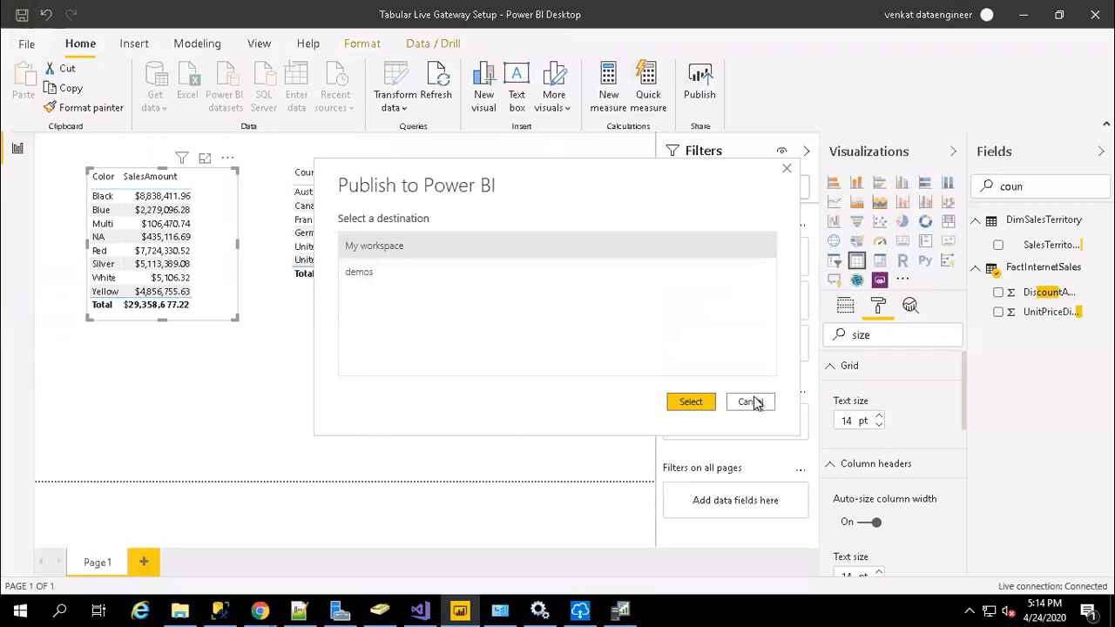
left_click(751, 402)
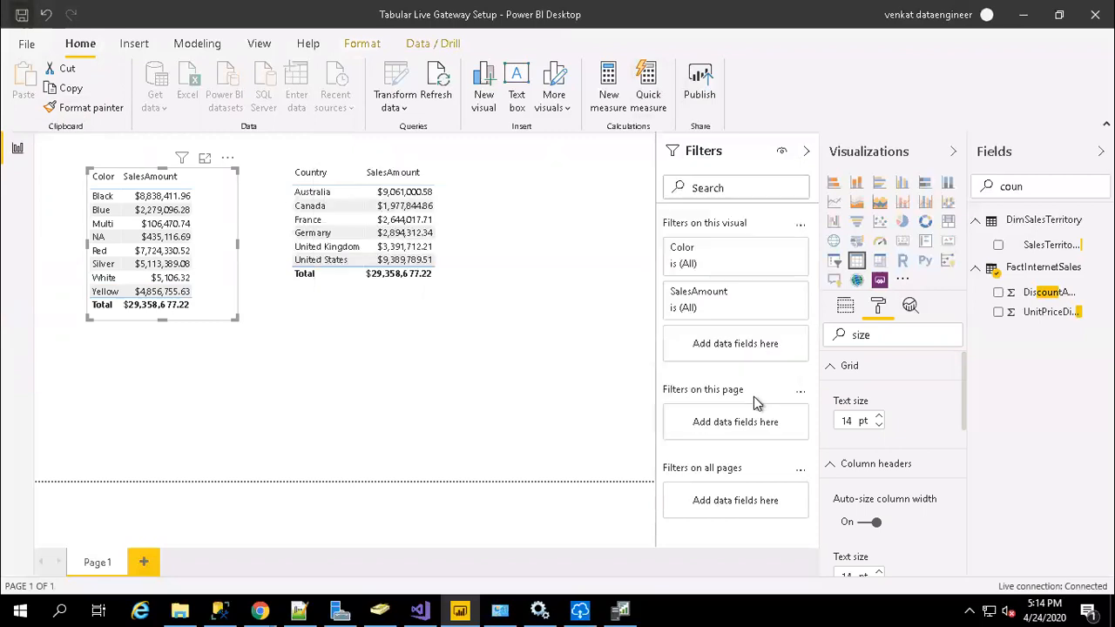
left_click(929, 18)
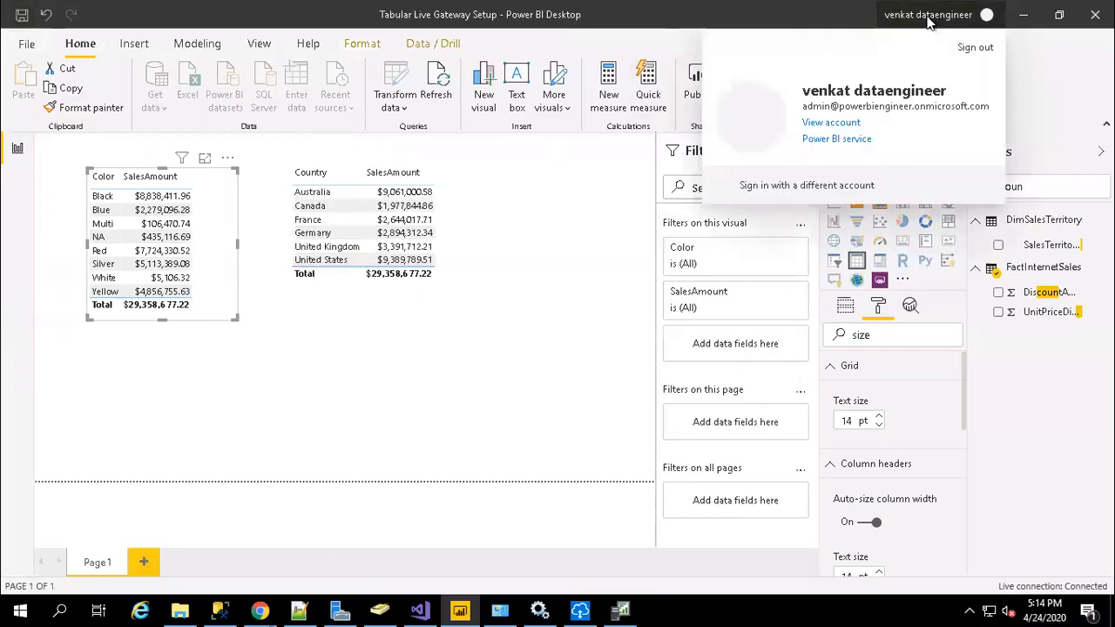
left_click(1033, 83)
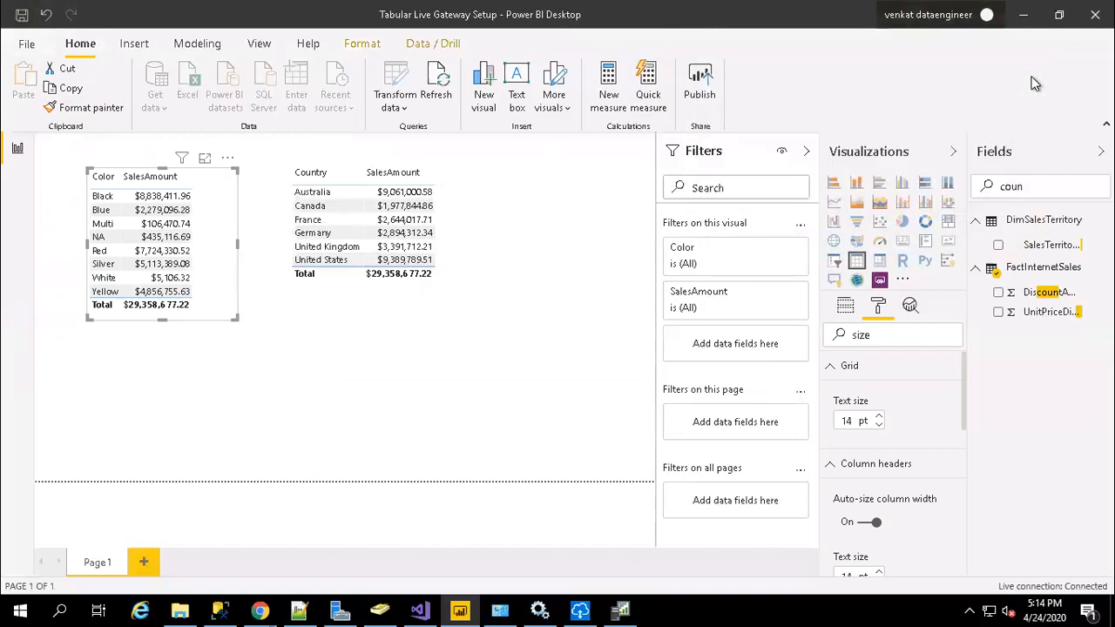
Publish the report to My workspace and dismiss the publishing dialog.
left_click(706, 87)
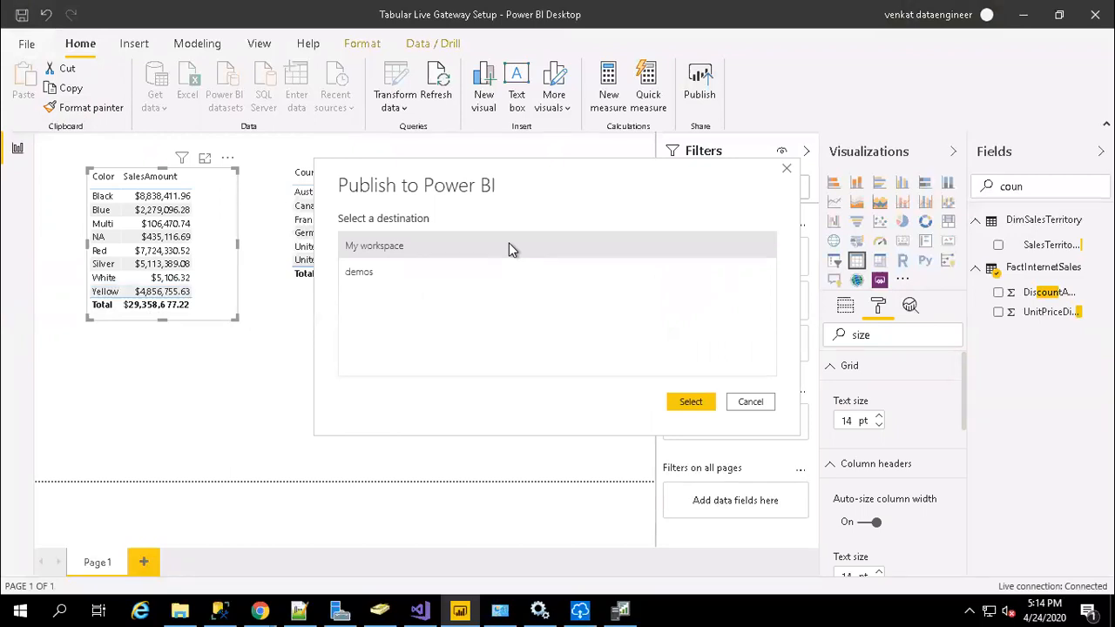
left_click(691, 402)
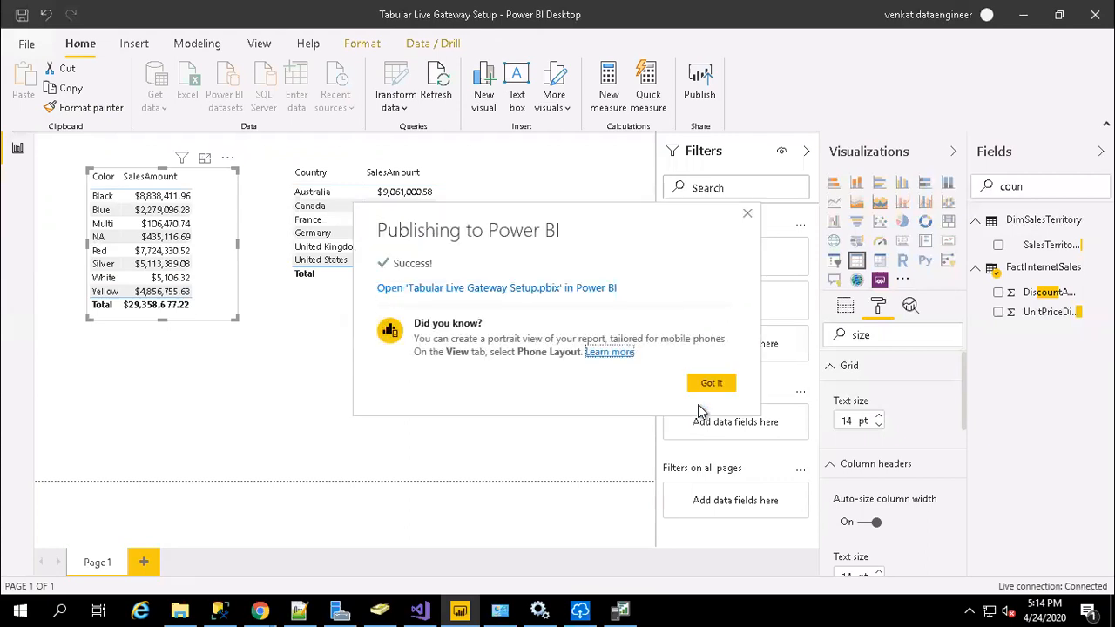
left_click(712, 386)
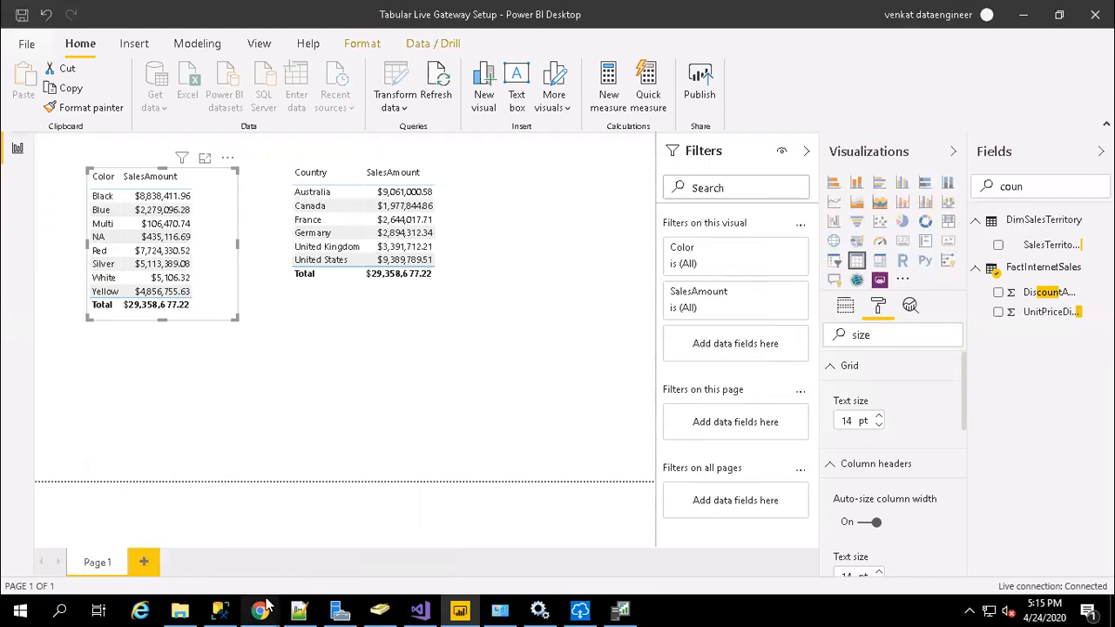
Switch to the Power BI service in Chrome and check which account is signed in there.
mouse_move(259, 610)
left_click(297, 558)
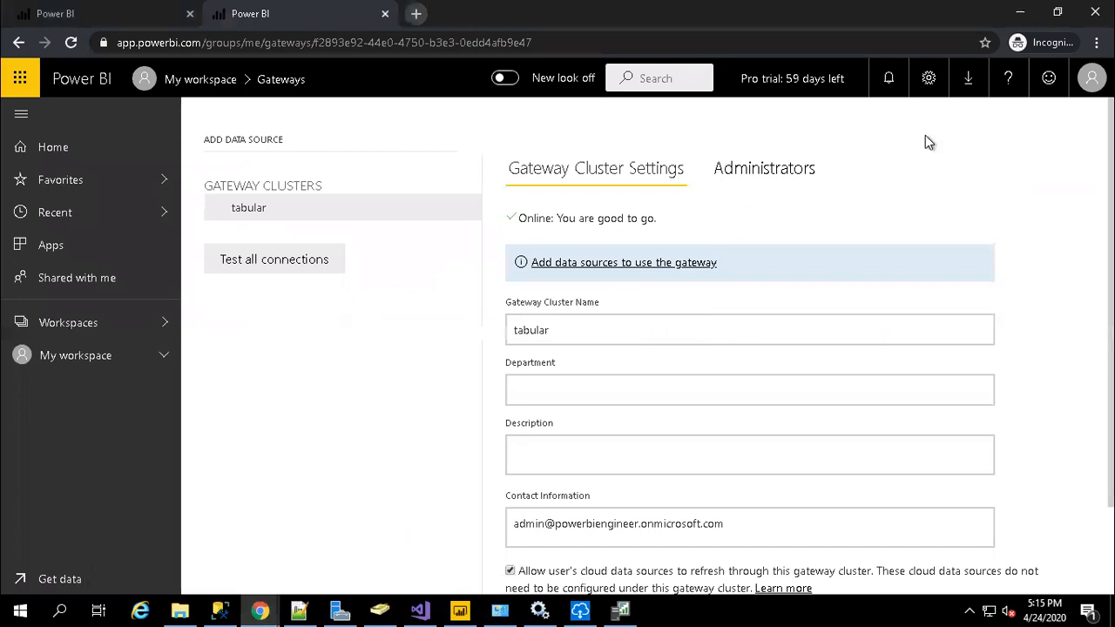
left_click(1092, 79)
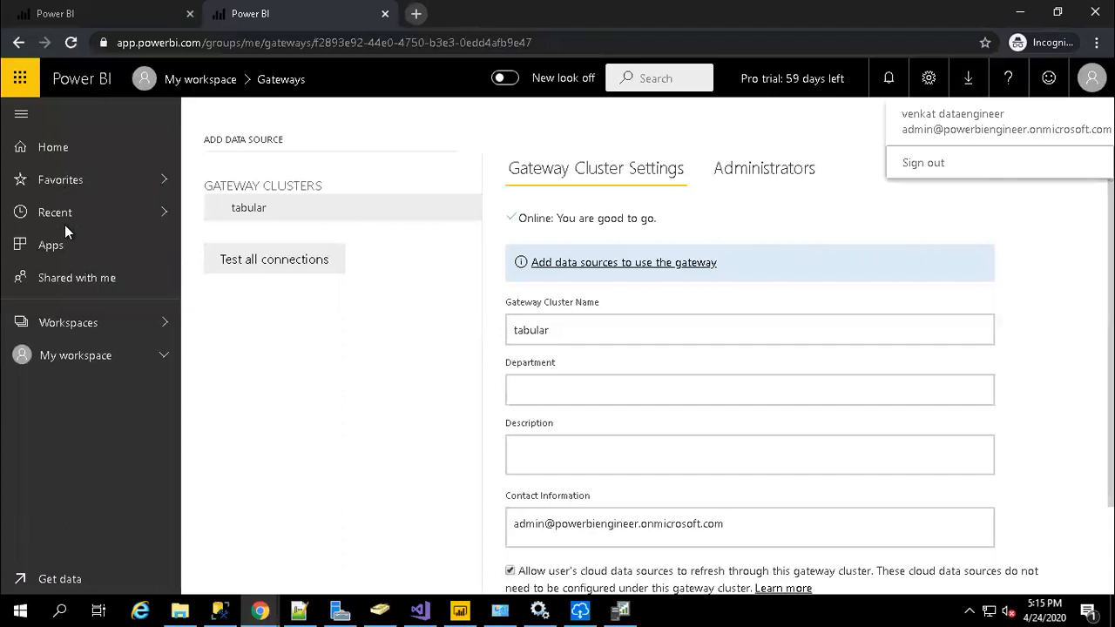
Open the published Tabular Live Gateway Setup report from the reports in My workspace.
left_click(73, 326)
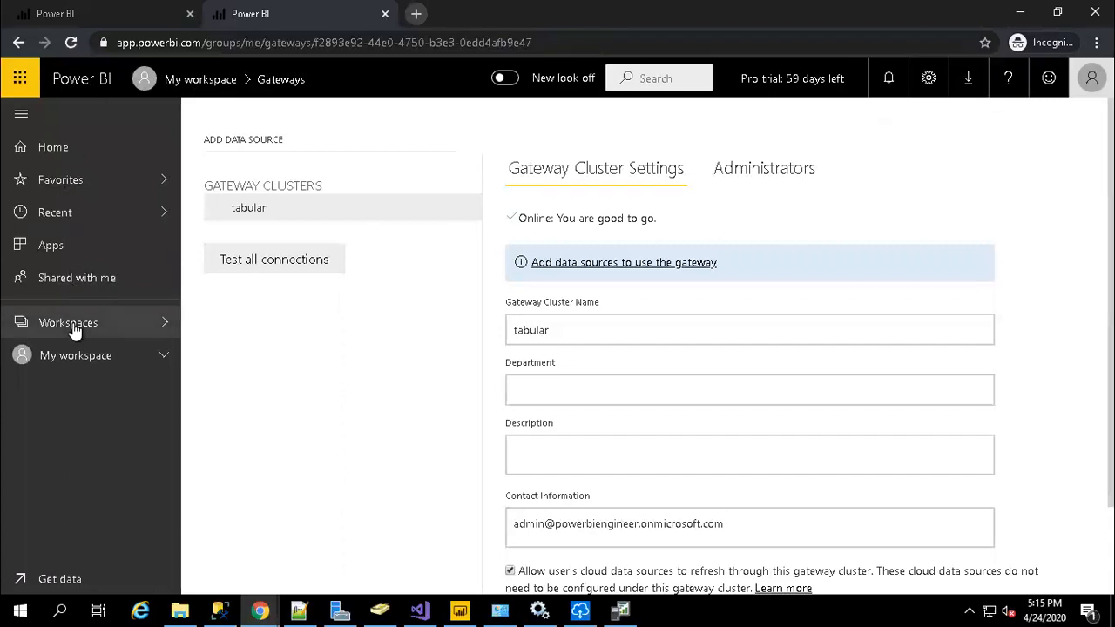
left_click(160, 325)
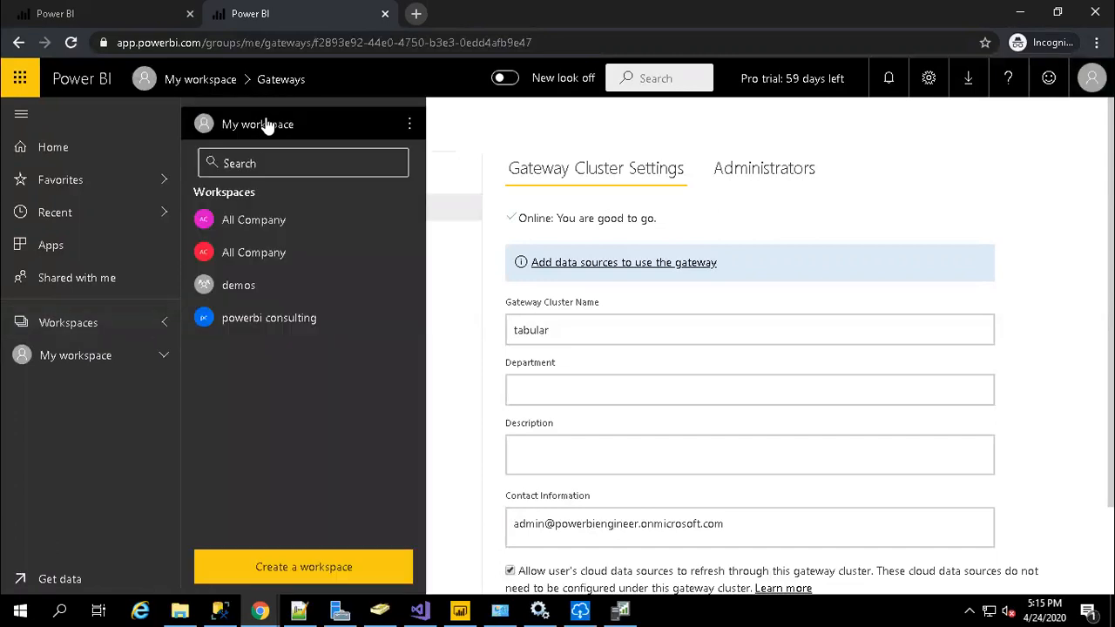
left_click(266, 124)
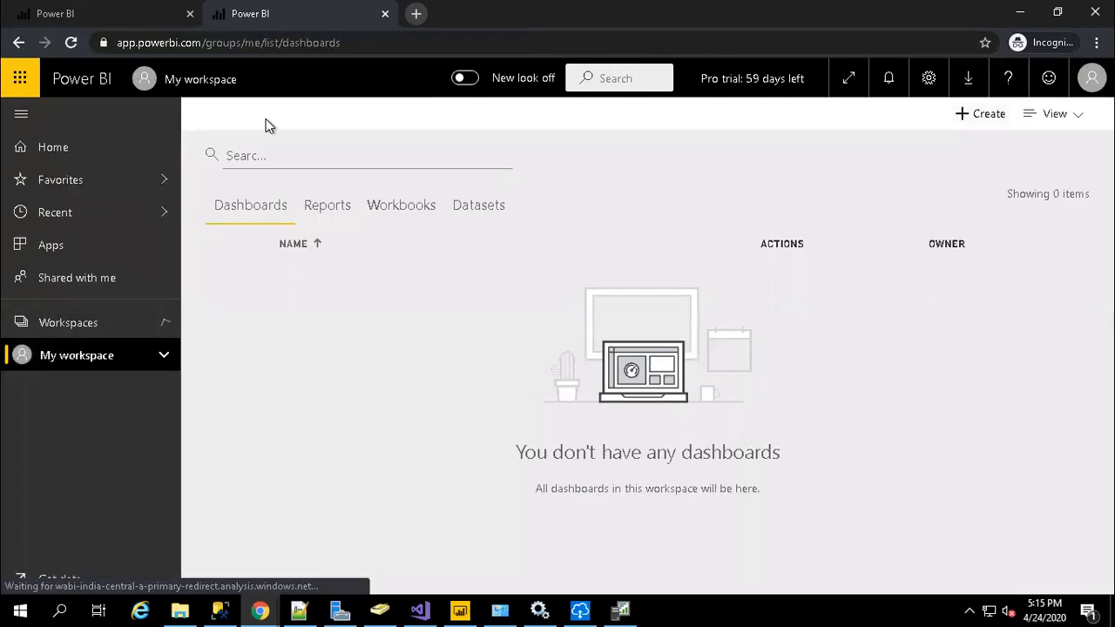
left_click(328, 209)
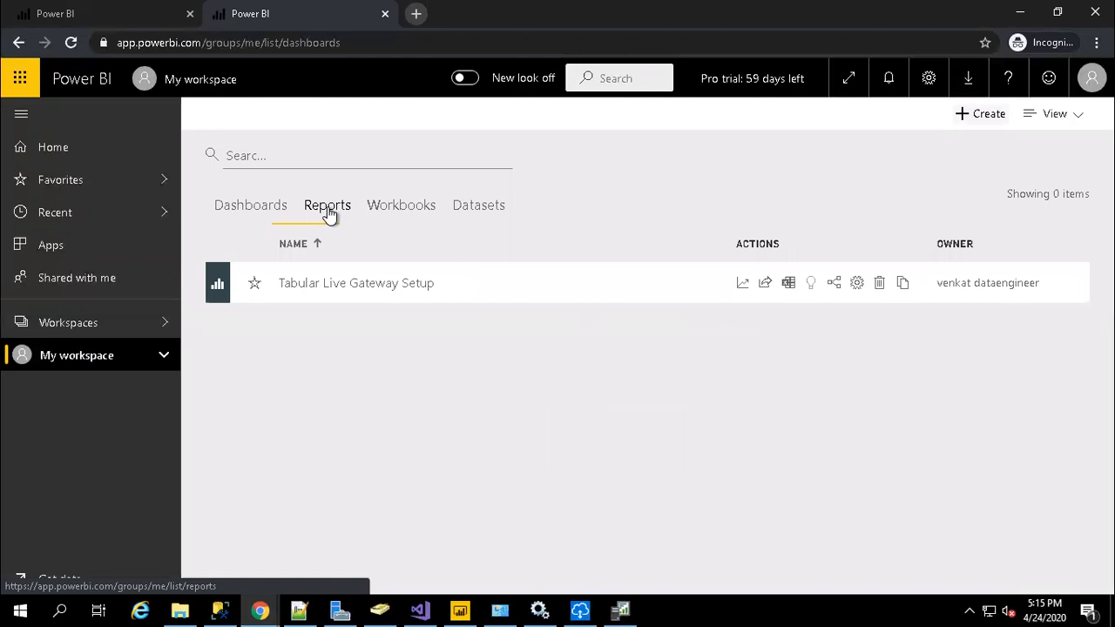
left_click(334, 288)
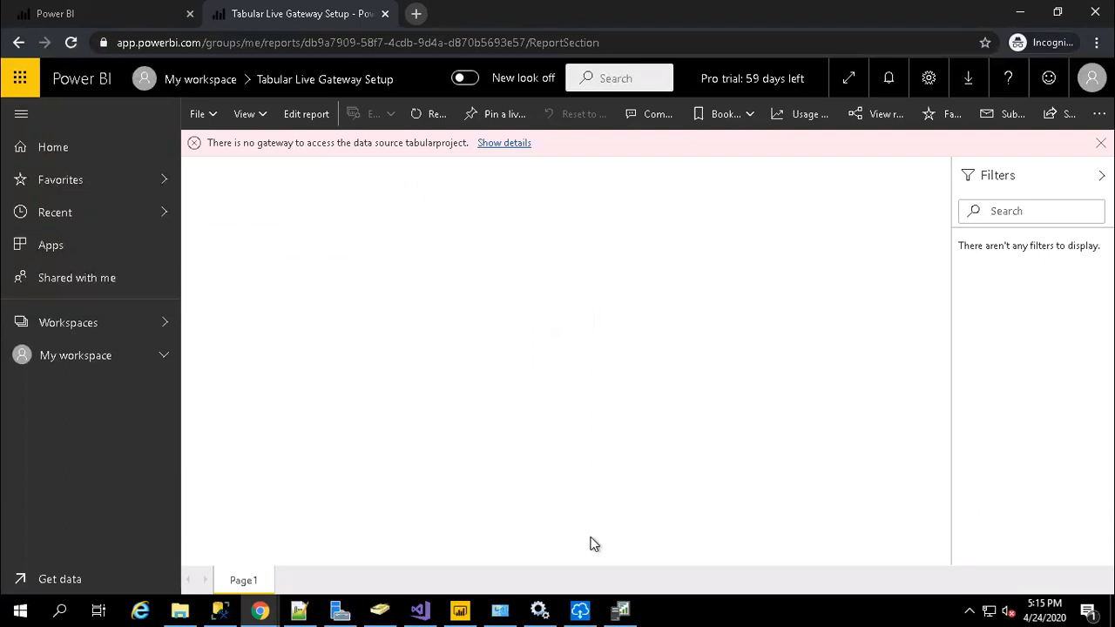
Check the status in the On-premises data gateway app, close it, and open gateway management in the Power BI service.
left_click(580, 609)
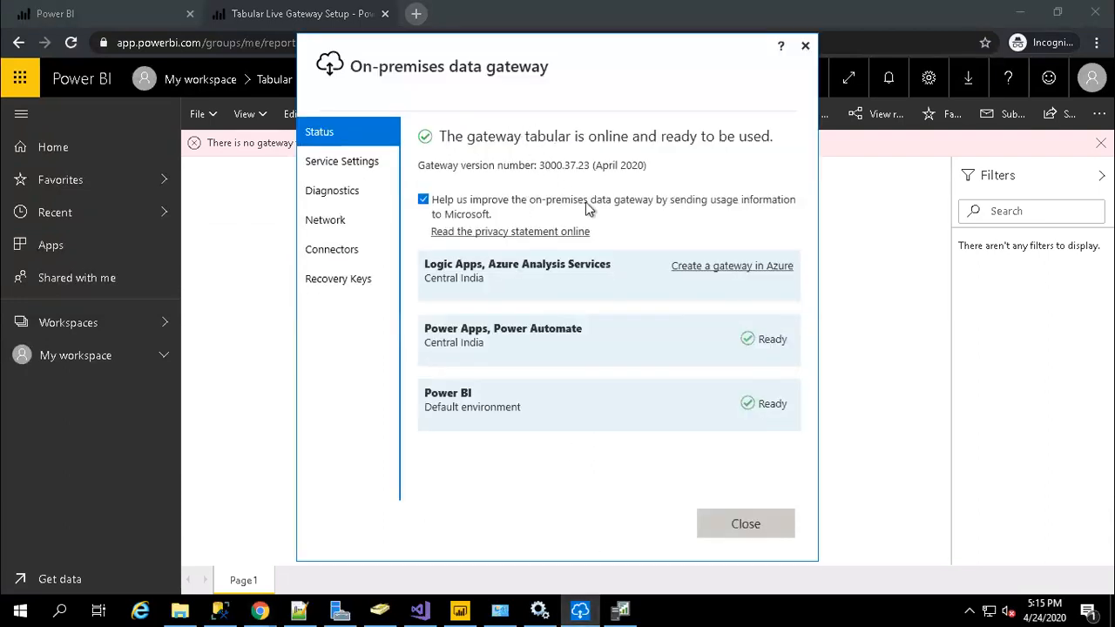
left_click(740, 527)
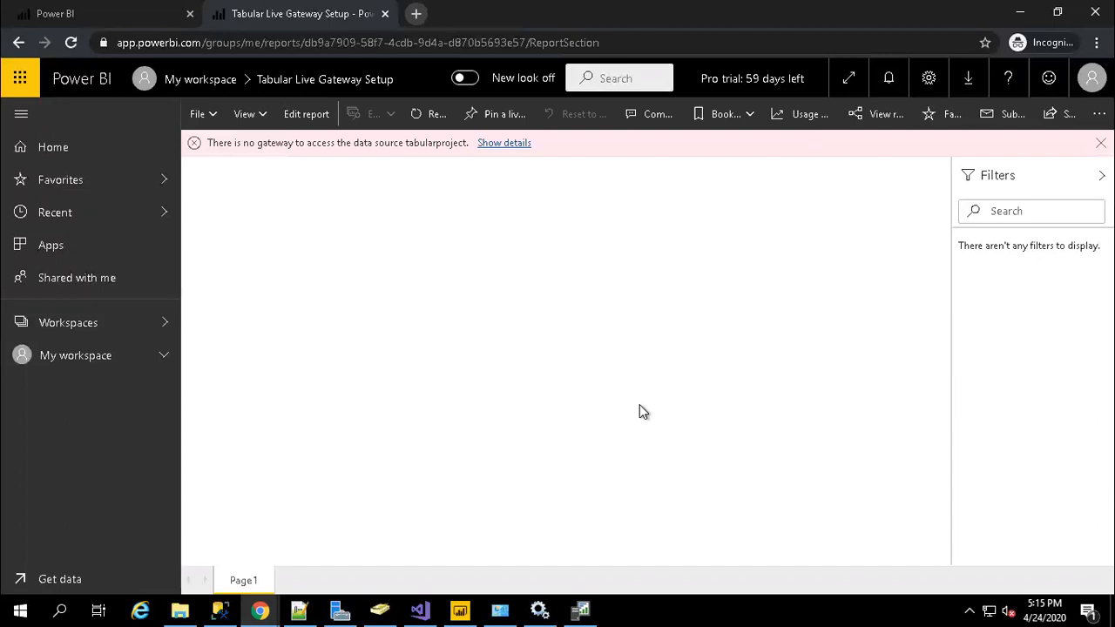
left_click(927, 83)
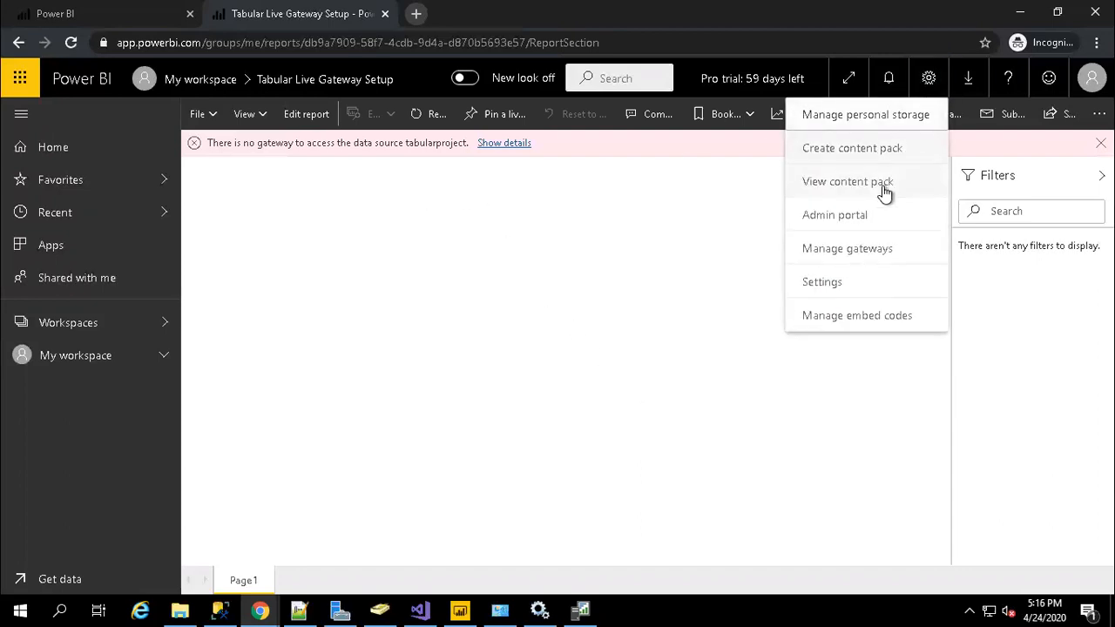
left_click(872, 258)
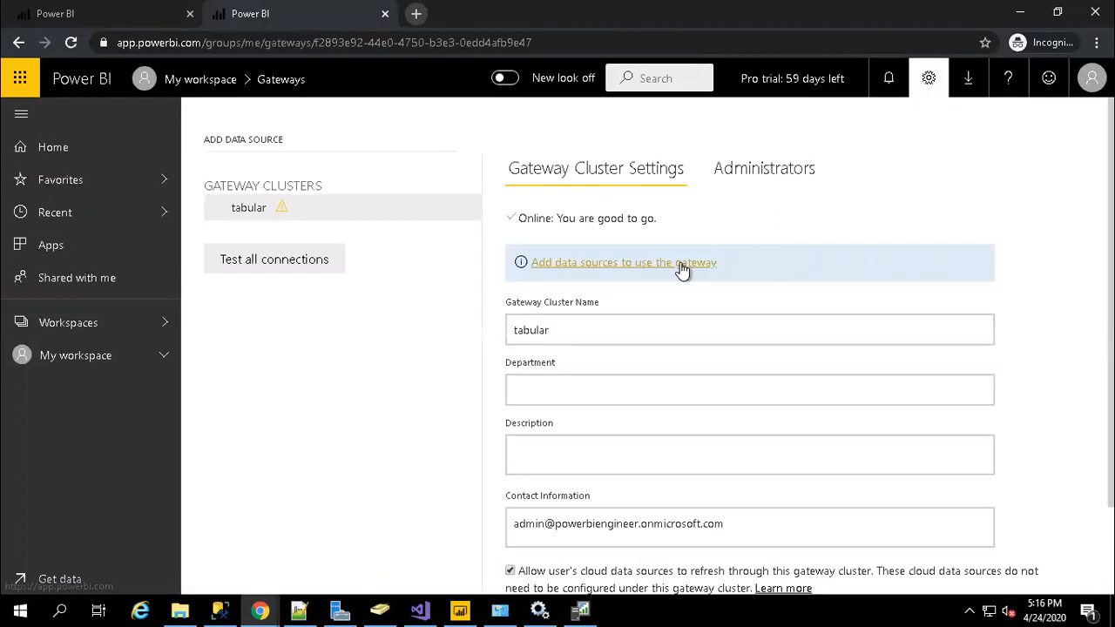
Start a new data source on the tabular gateway cluster, named AdwTabularModel, with the data source type Analysis Services.
left_click(680, 264)
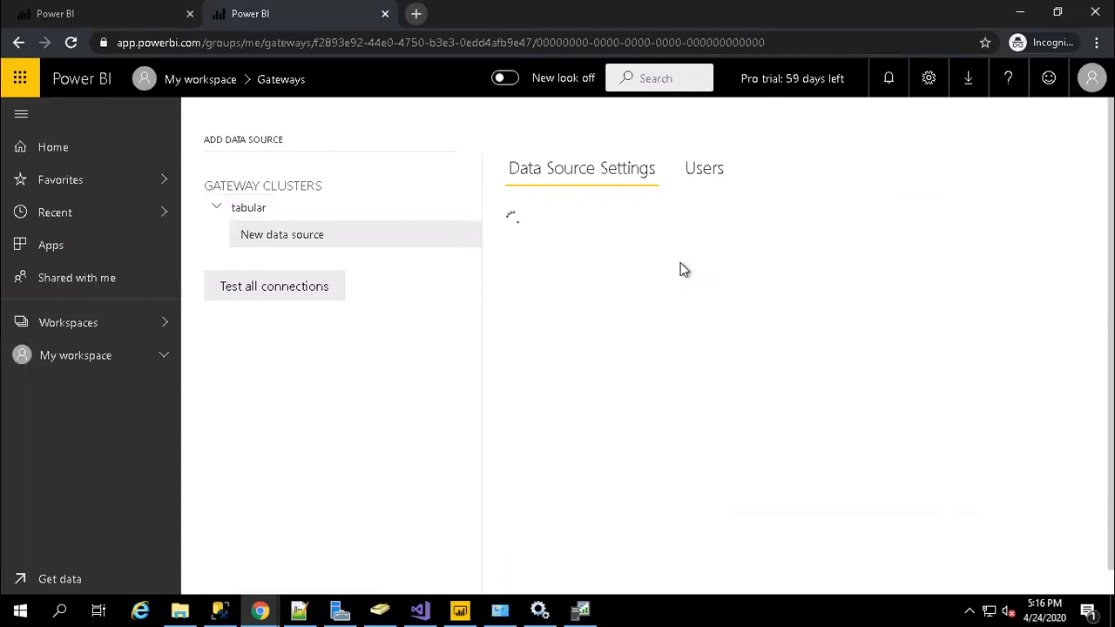
triple_click(665, 247)
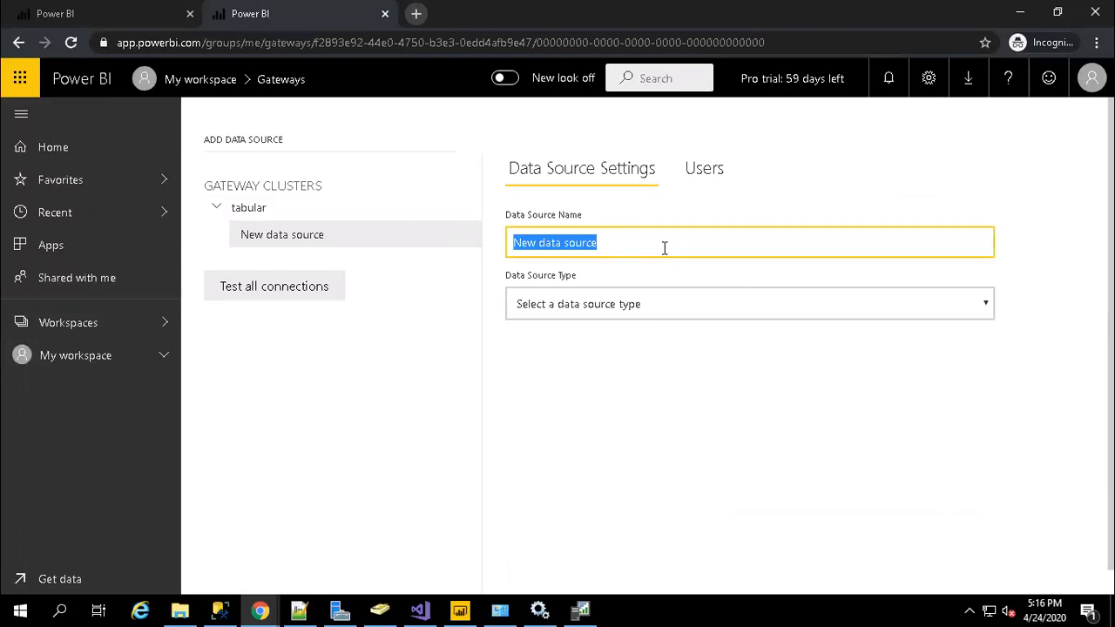
type("Tau")
key("BackSpace")
type("bular")
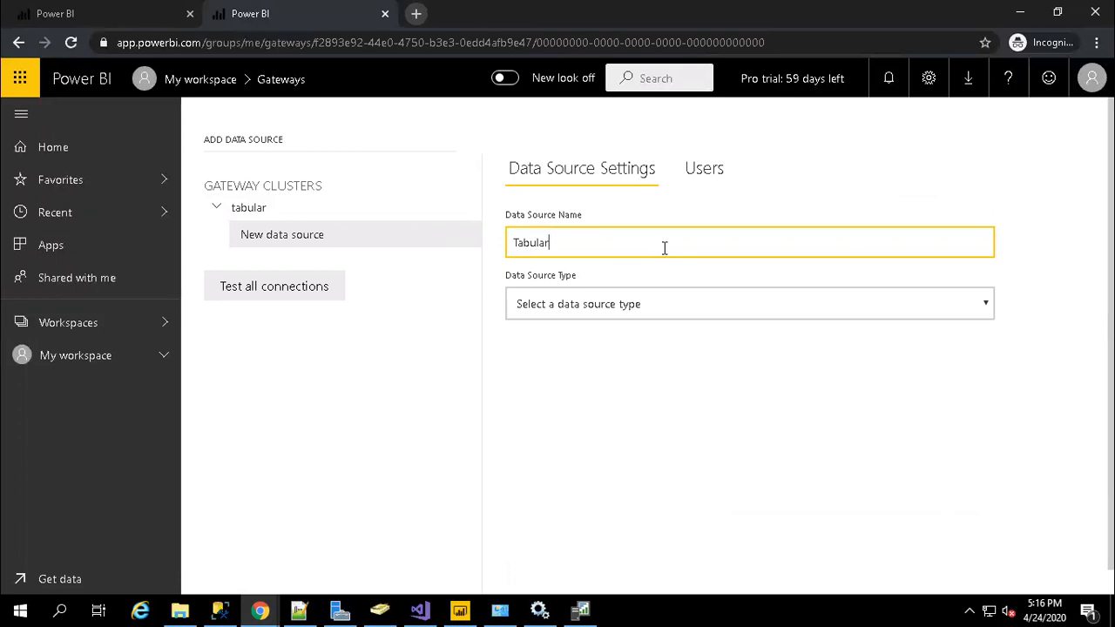
key("Home")
type("AdwTabularModel")
left_click(641, 309)
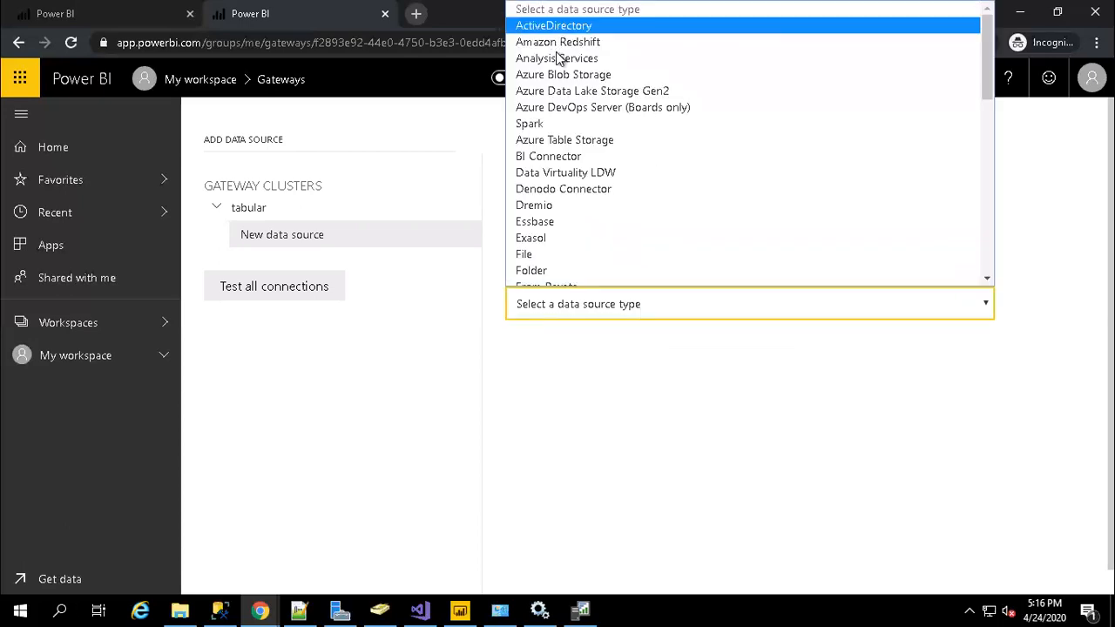
left_click(558, 59)
Look up the Analysis Services server name in SQL Server Management Studio and set the data source's server to venkatvm2\TABULAR.
left_click(559, 366)
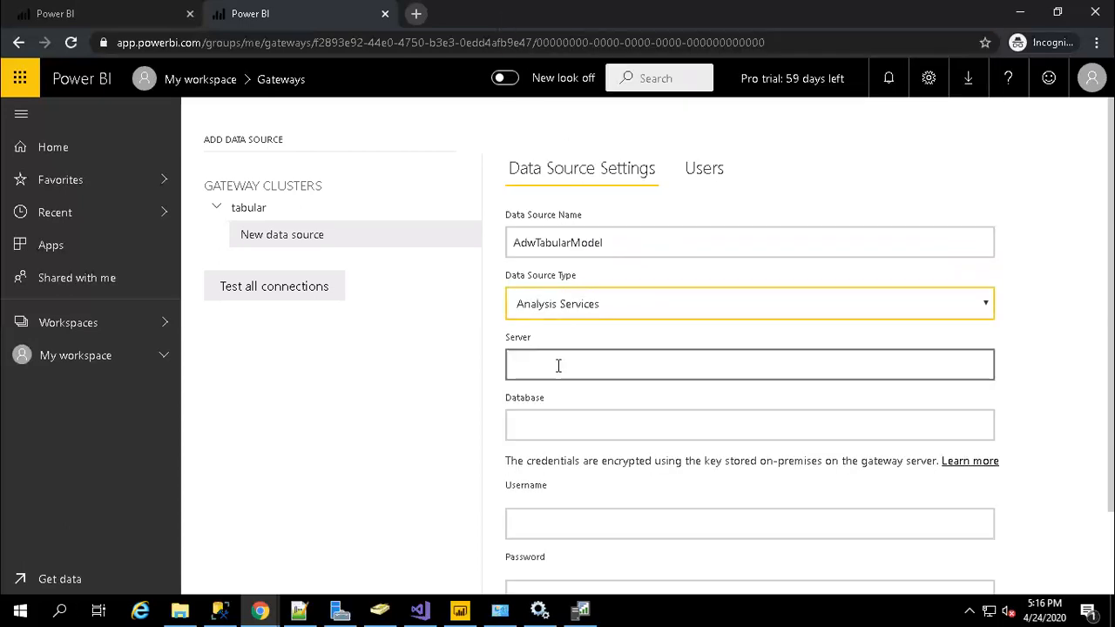
left_click(219, 610)
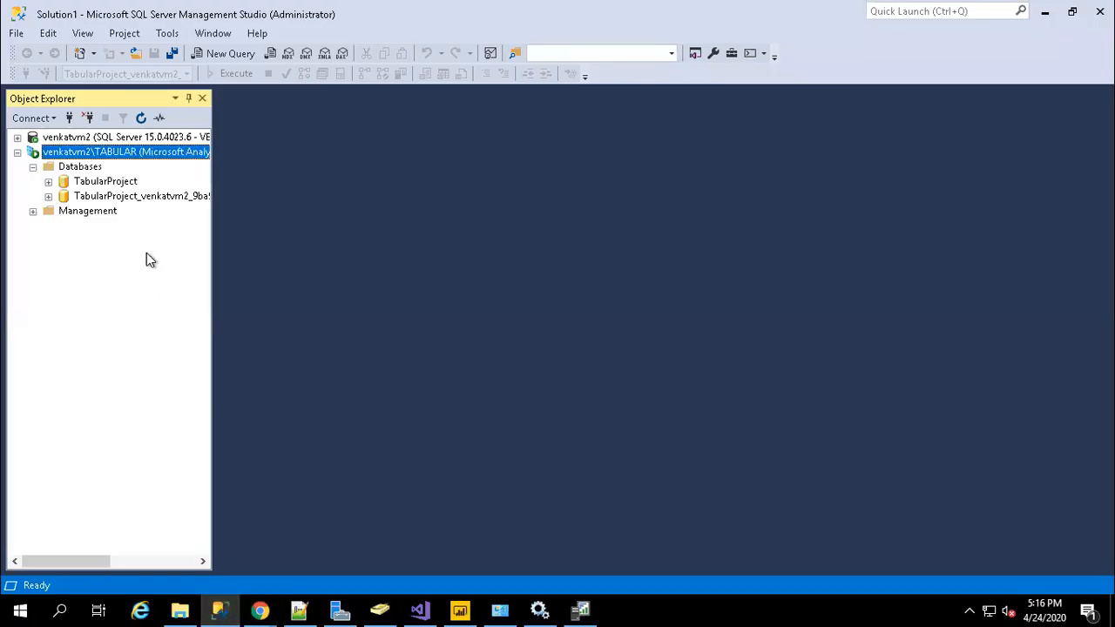
left_click(68, 119)
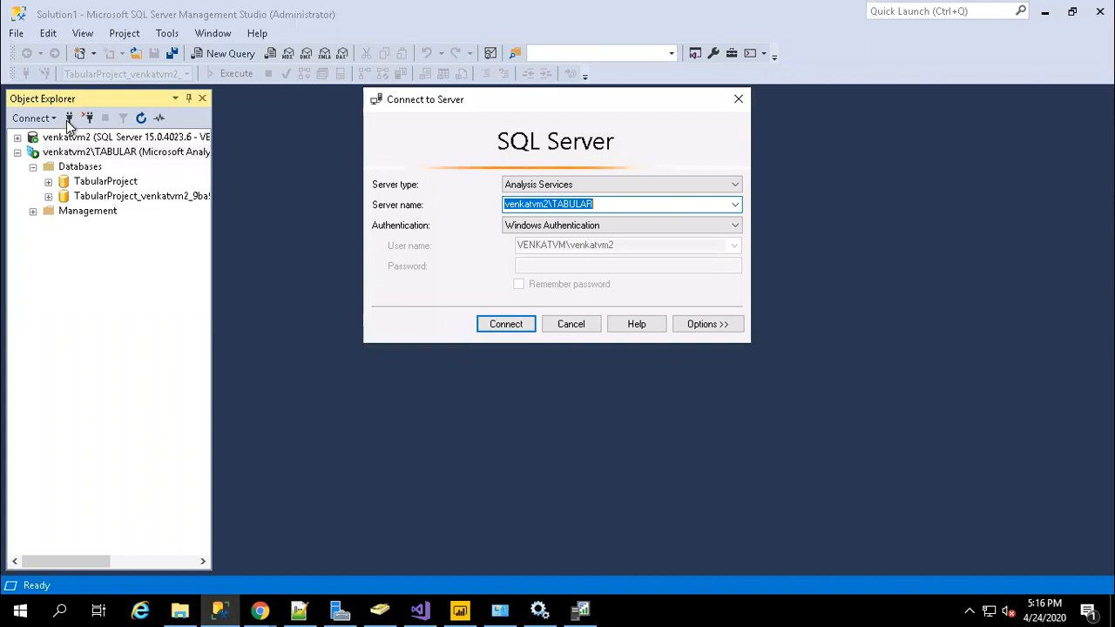
key("BackSpace")
key("alt+Tab")
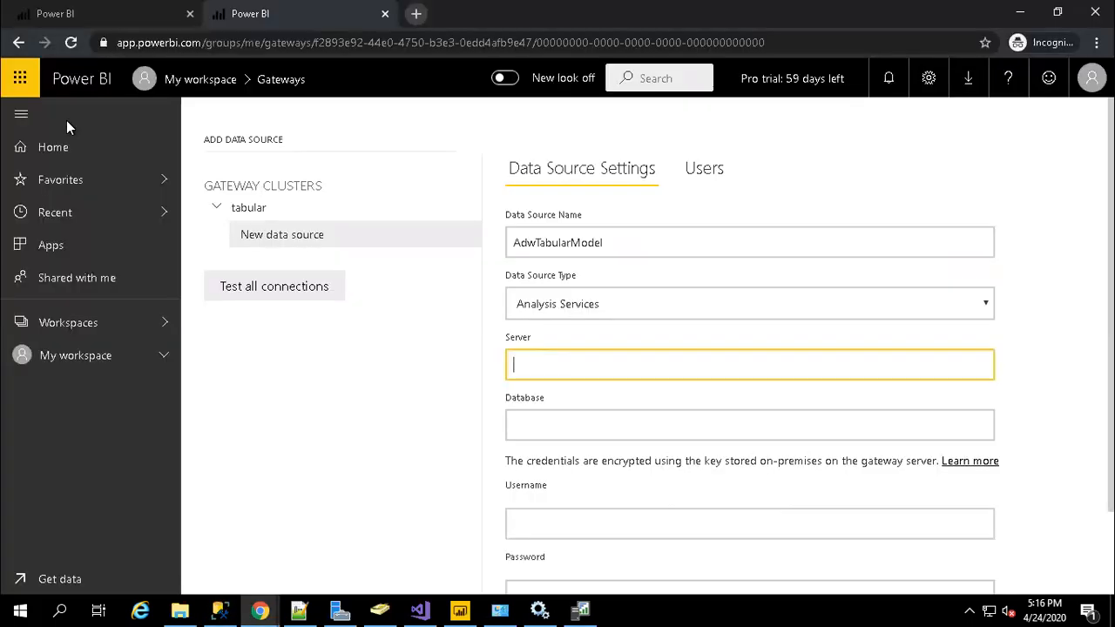
type("venkatvm2\\TABULAR")
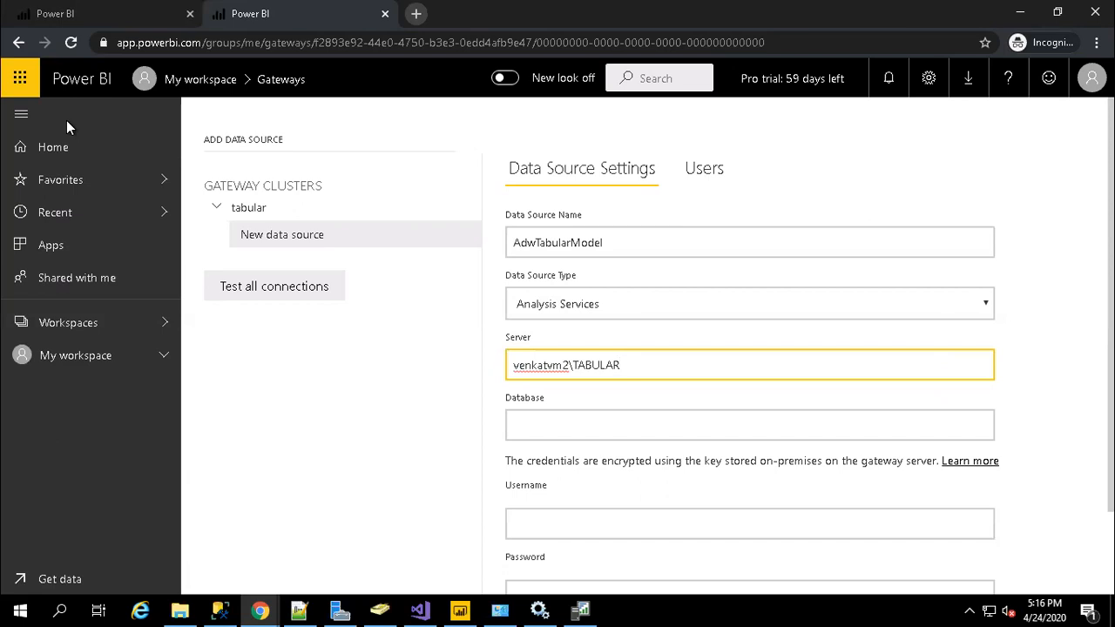
Copy the database name TabularProject from a new query in SQL Server Management Studio and enter it as the data source's database.
key("Tab")
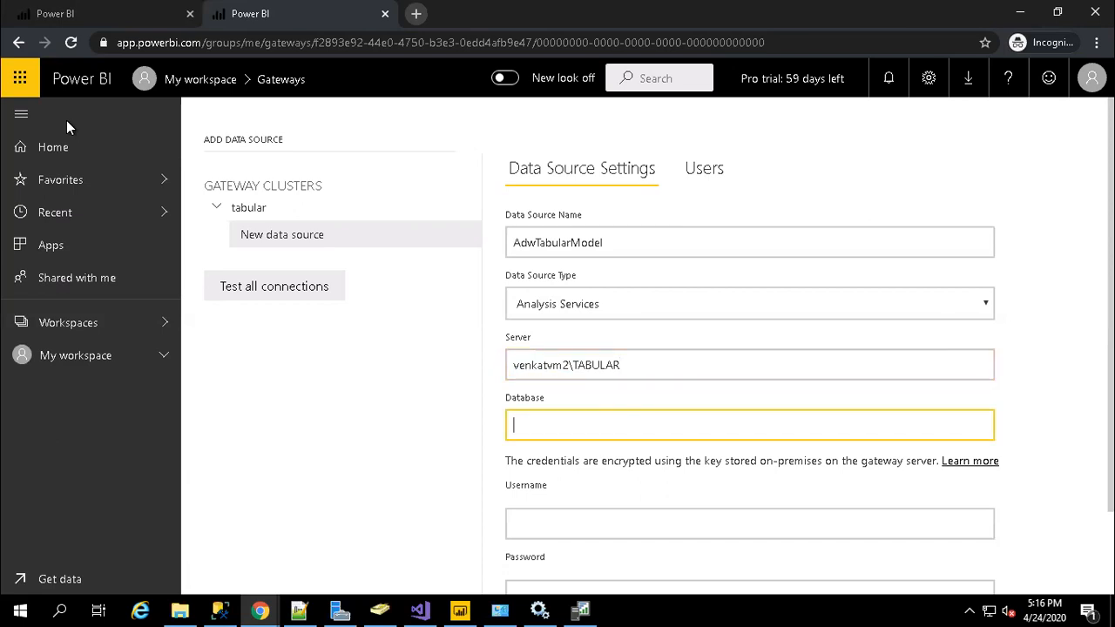
left_click(220, 610)
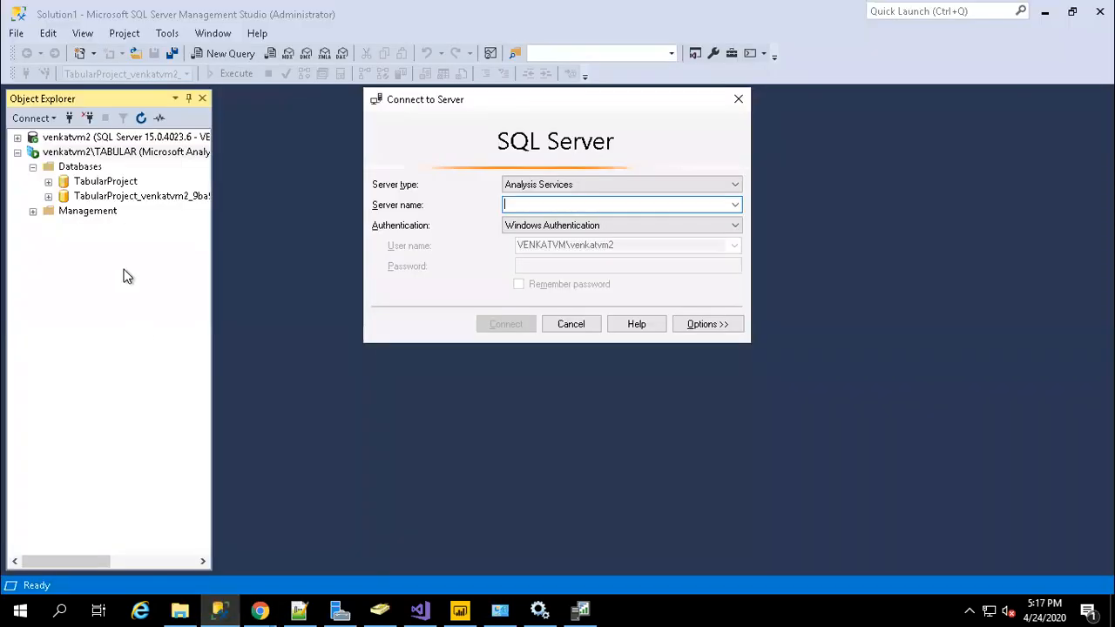
left_click(567, 324)
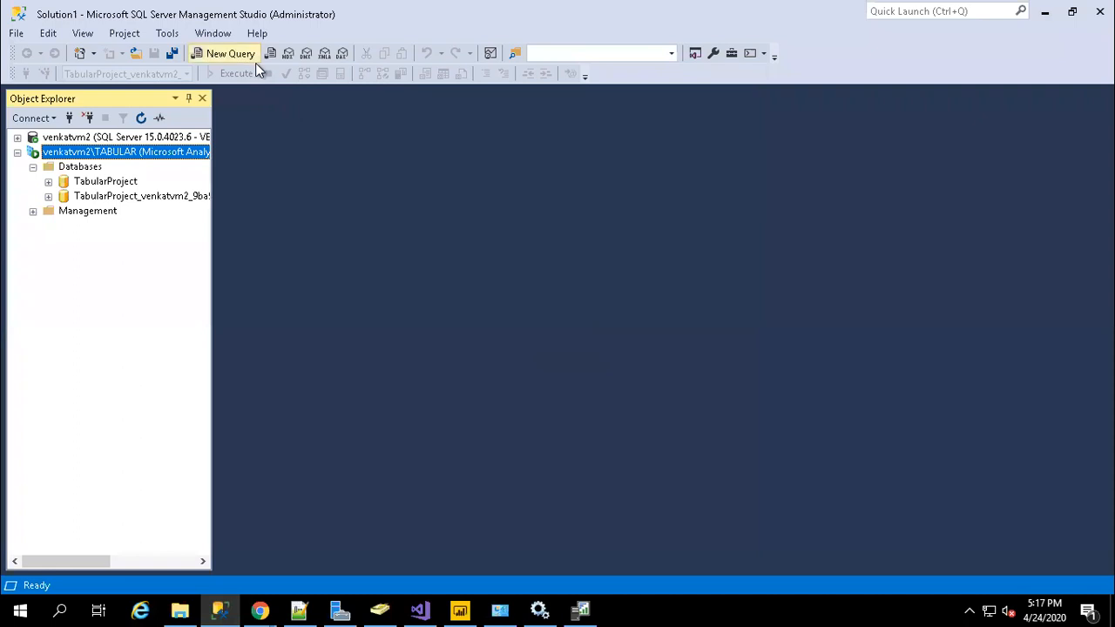
left_click(253, 61)
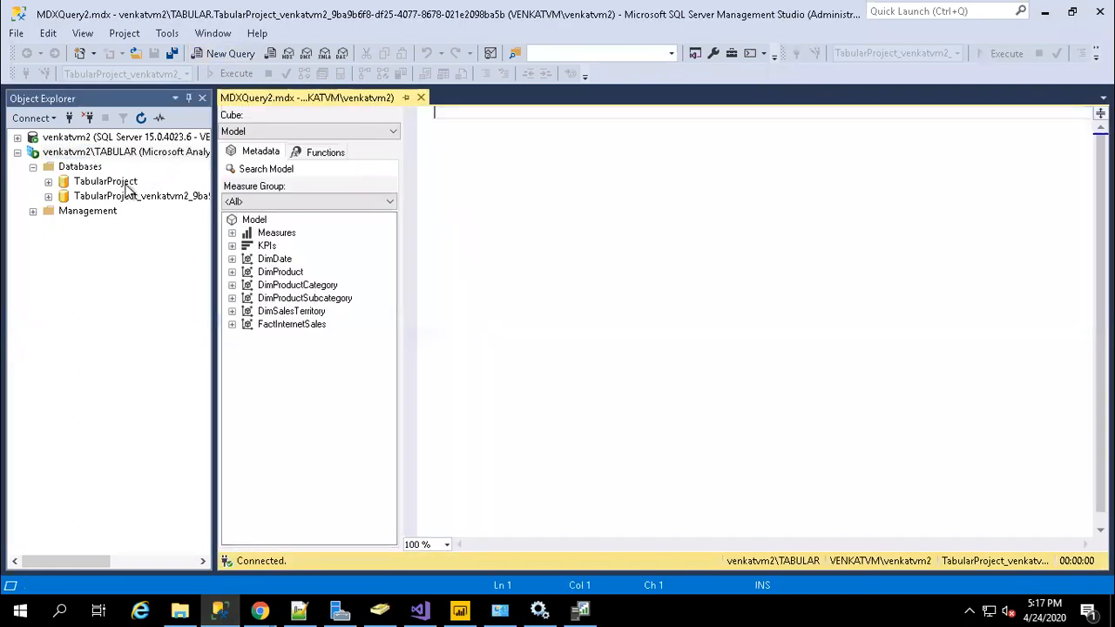
left_click_drag(122, 183, 492, 181)
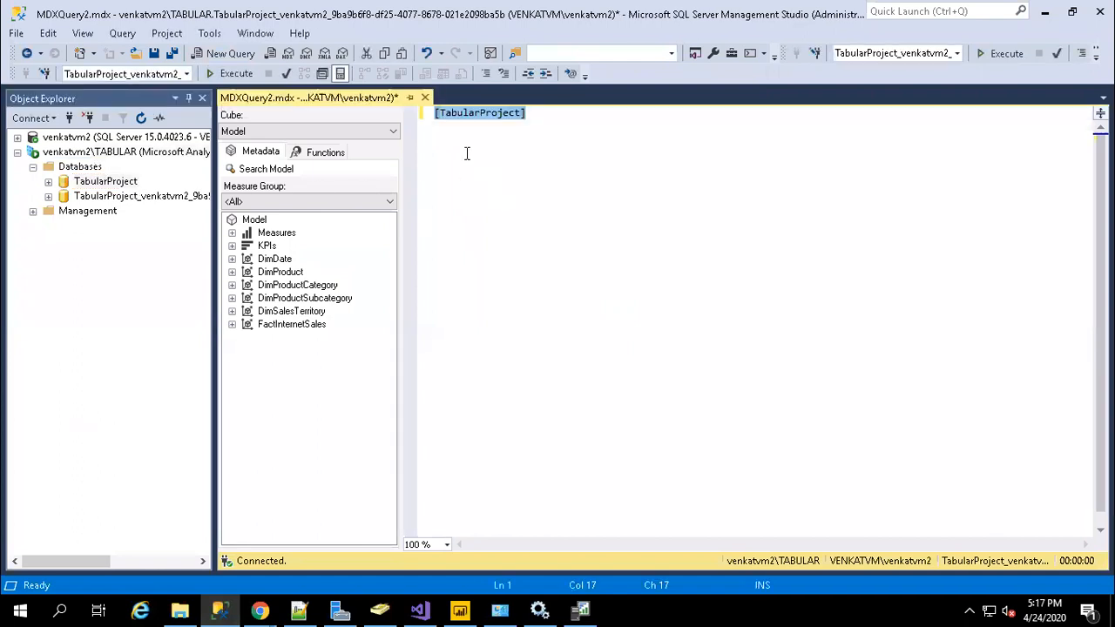
left_click(440, 113)
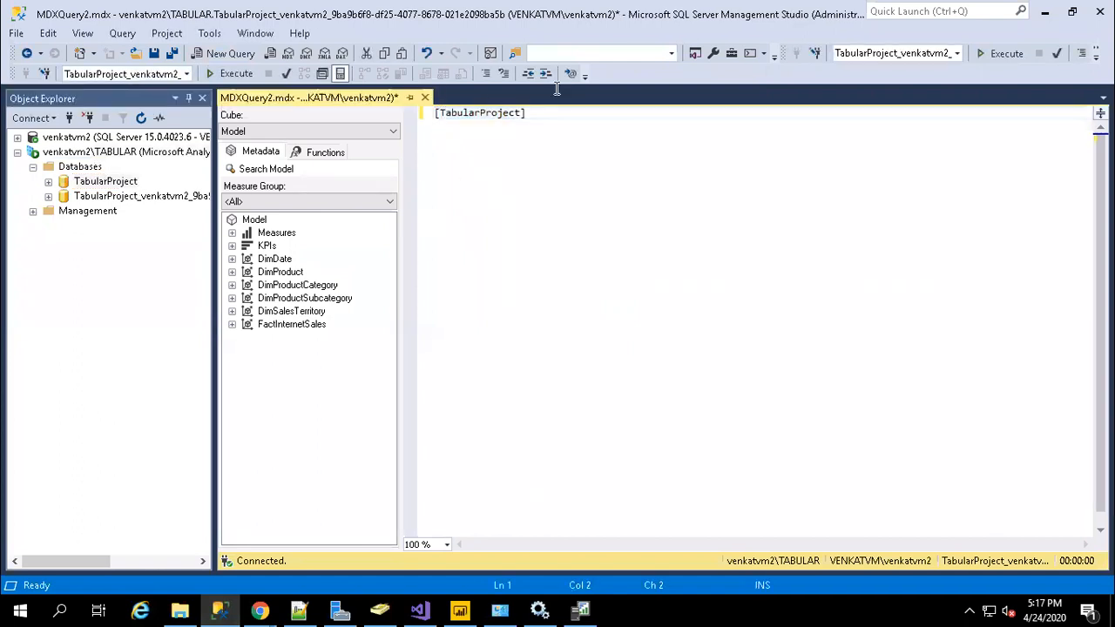
double_click(520, 116)
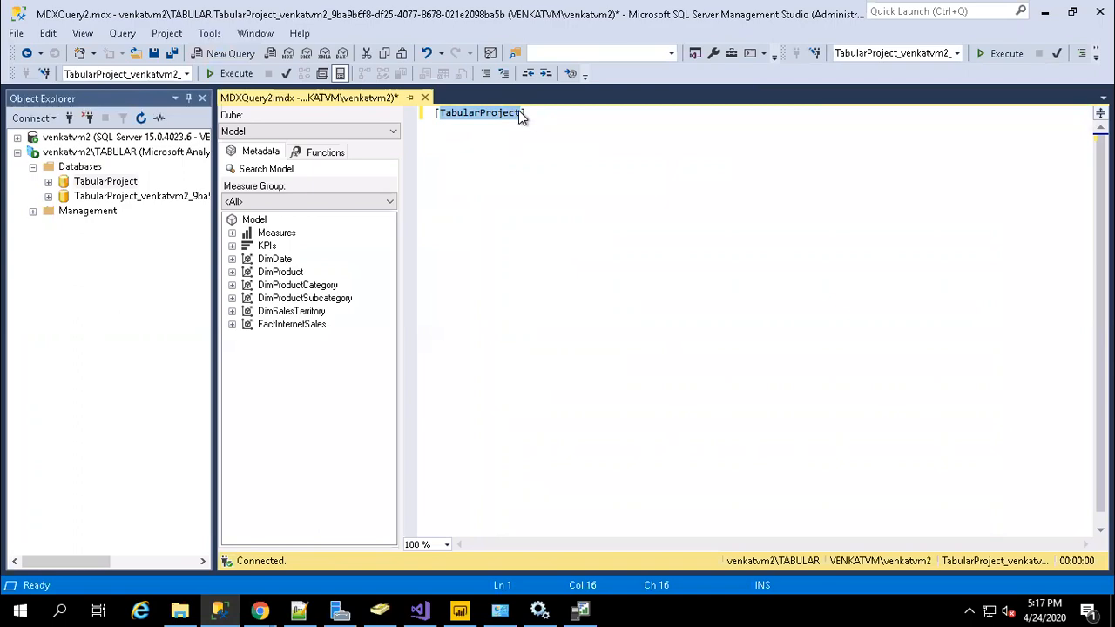
key("ctrl+c")
key("alt+Tab")
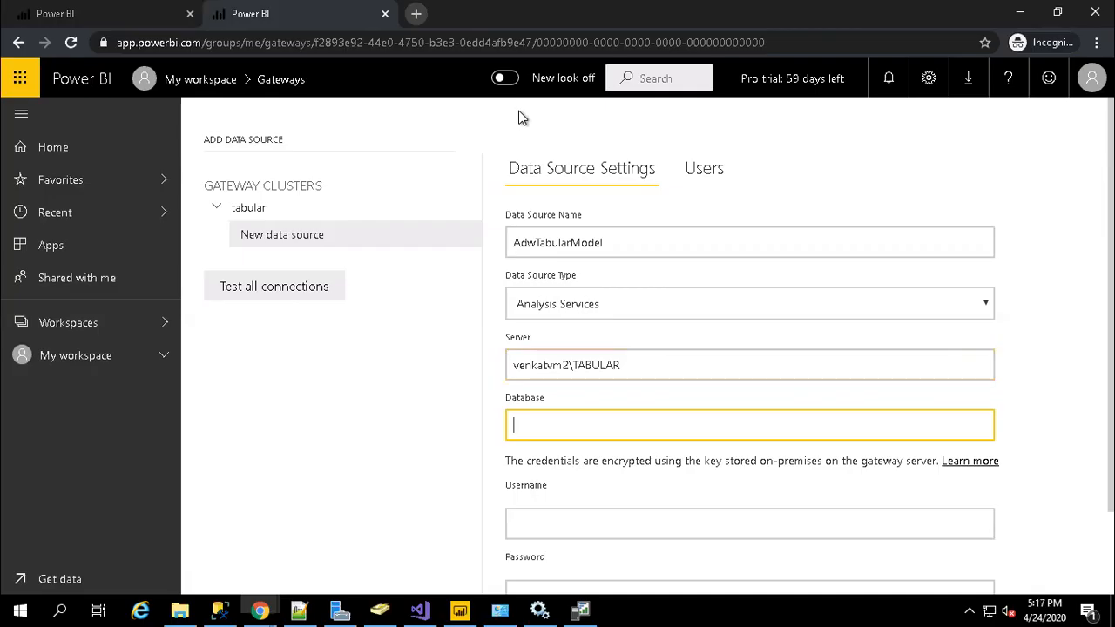
key("ctrl+v")
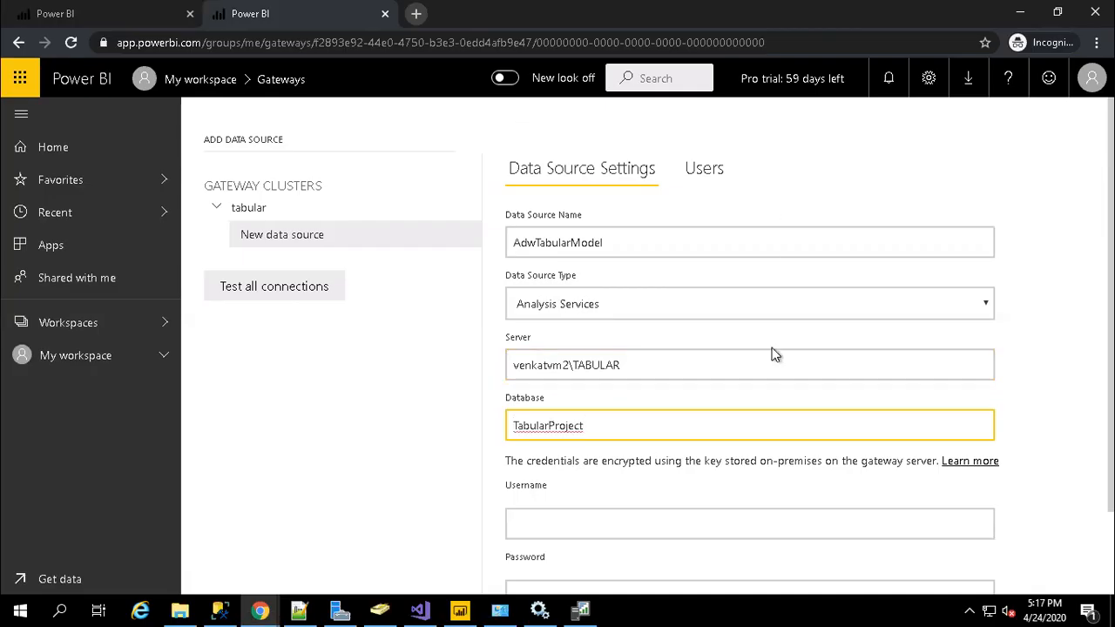
Check the server administrators in the security properties of the tabular Analysis Services instance in SQL Server Management Studio.
left_click(616, 524)
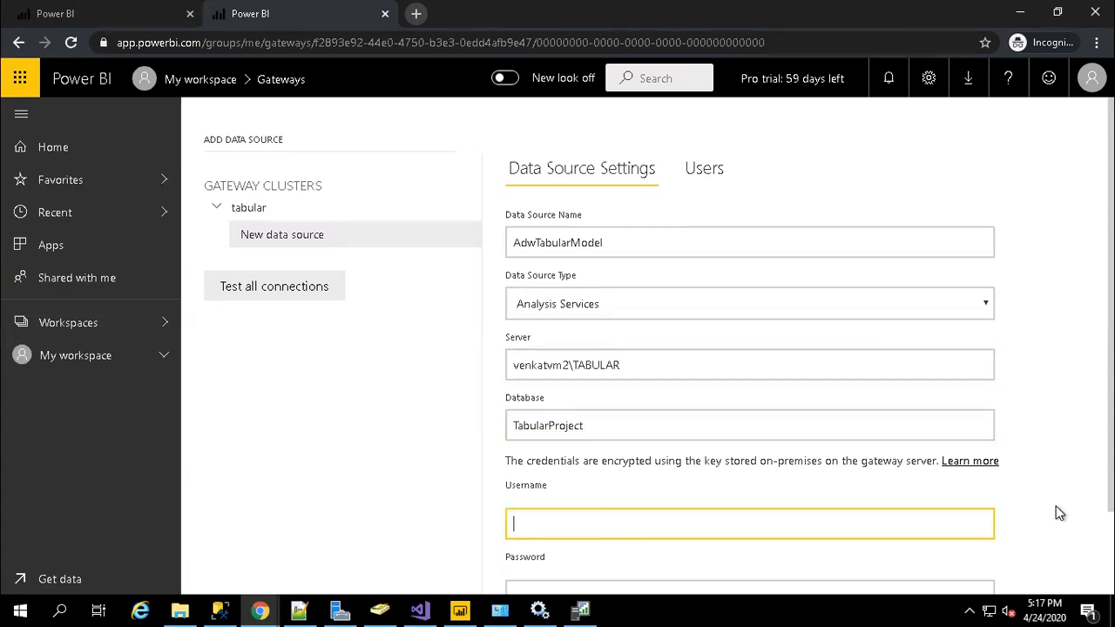
scroll(1059, 512, "down", 1)
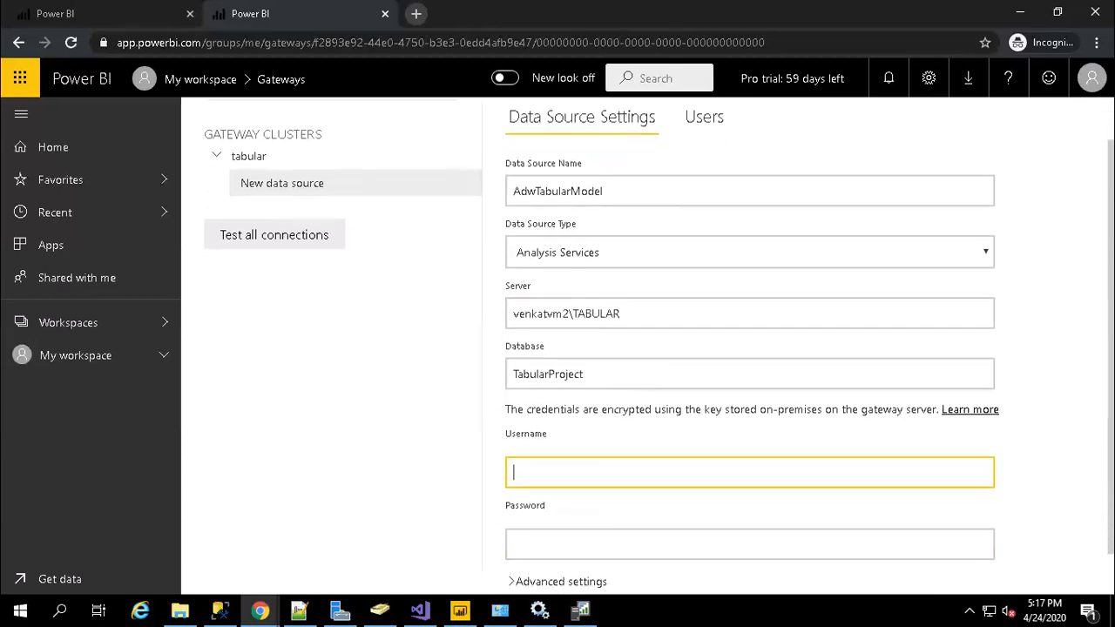
scroll(842, 526, "down", 1)
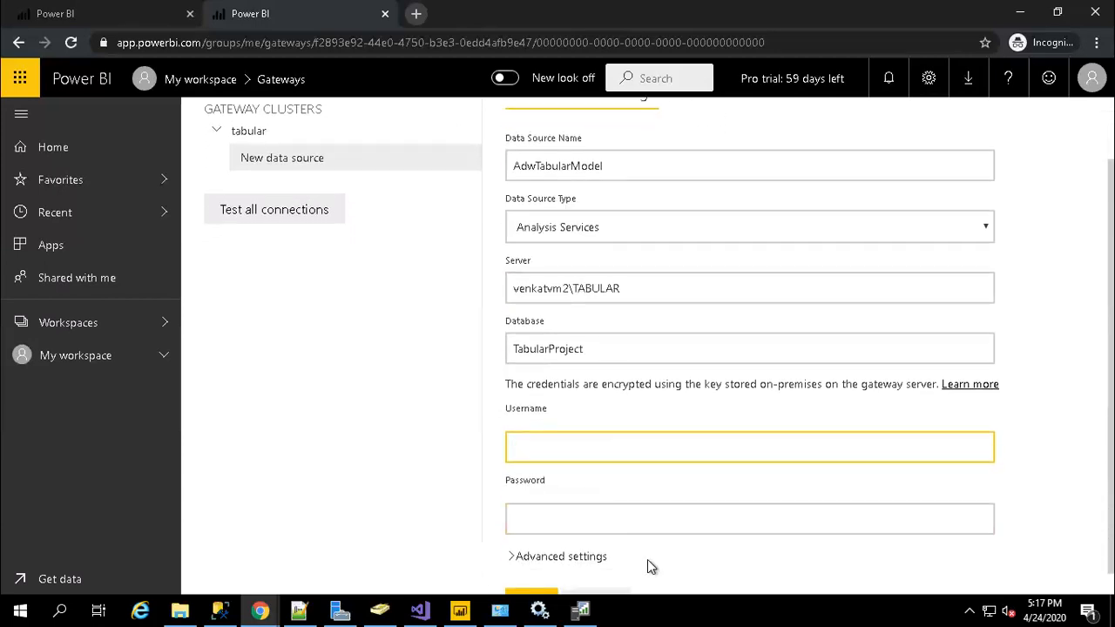
left_click(220, 610)
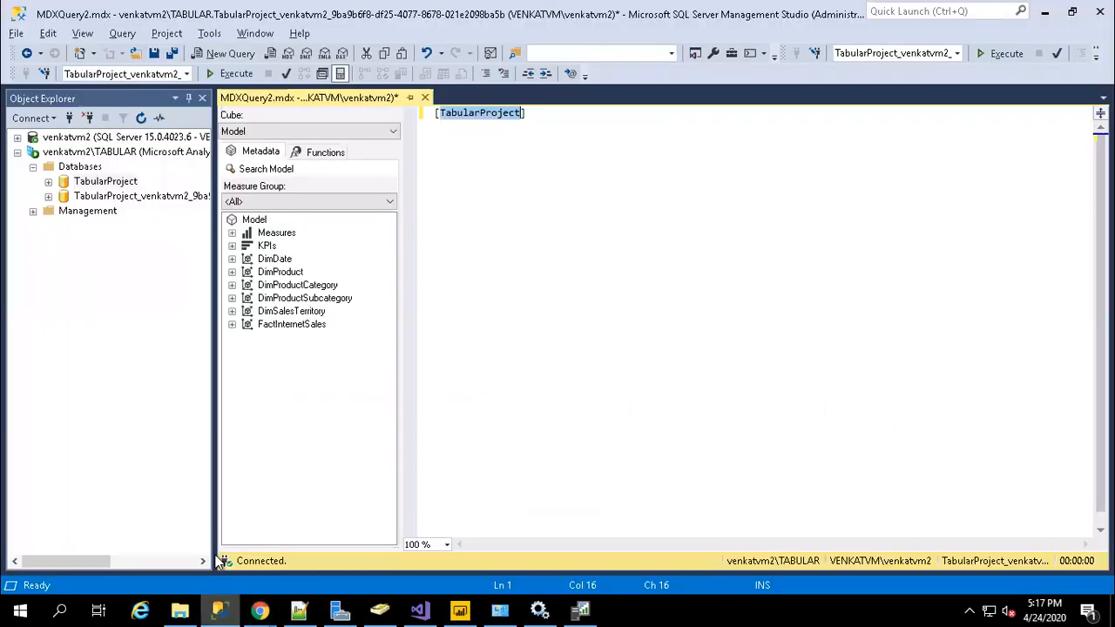
left_click(98, 157)
right_click(96, 154)
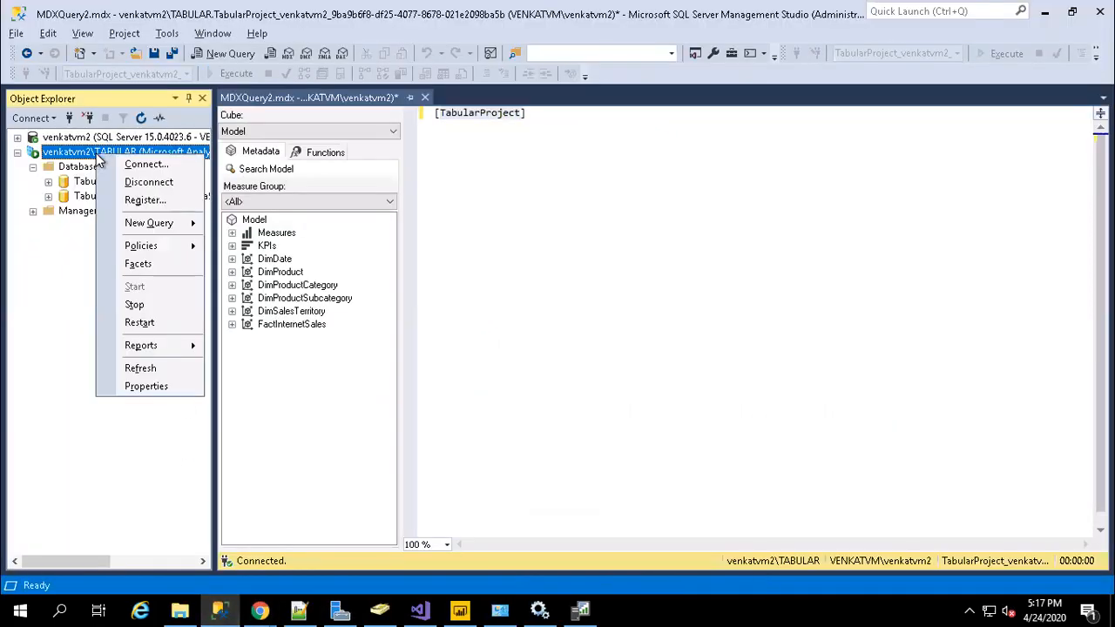
left_click(157, 384)
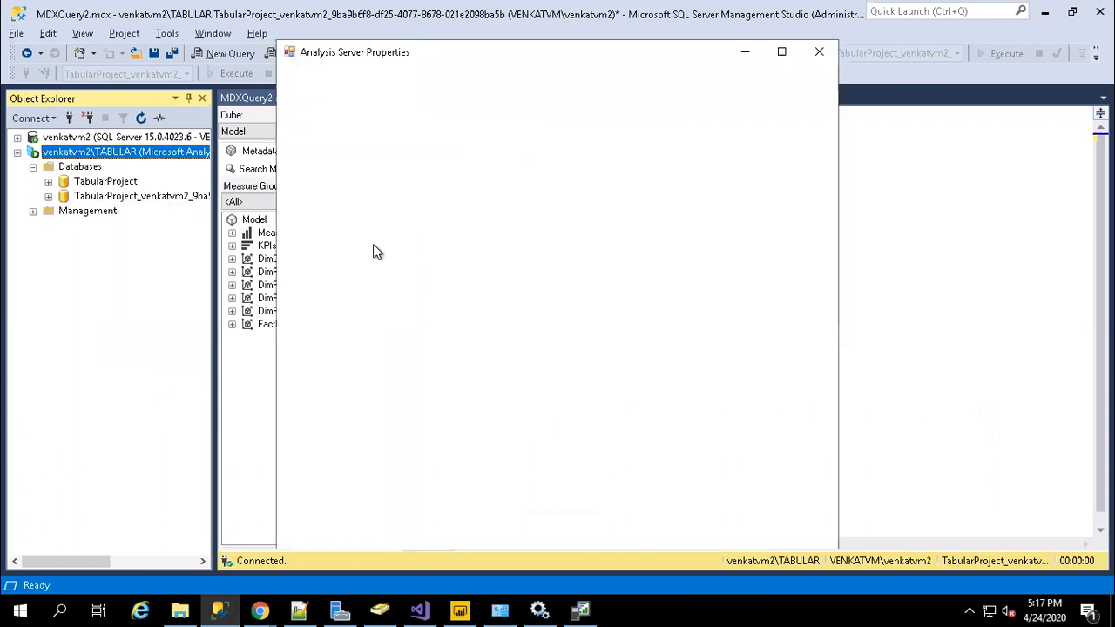
left_click(320, 128)
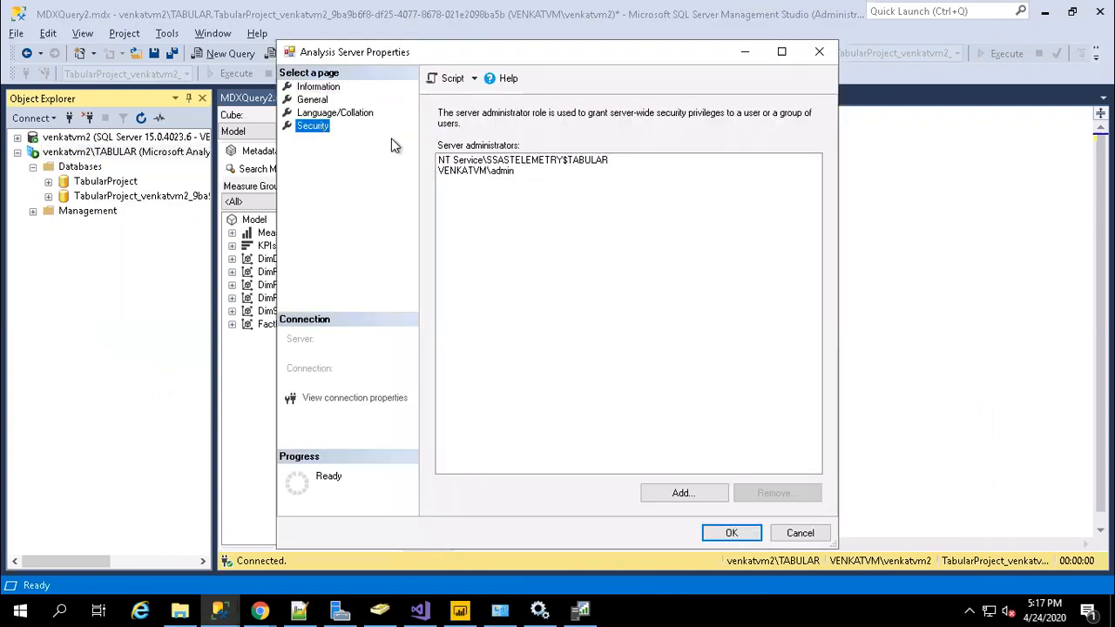
left_click(471, 173)
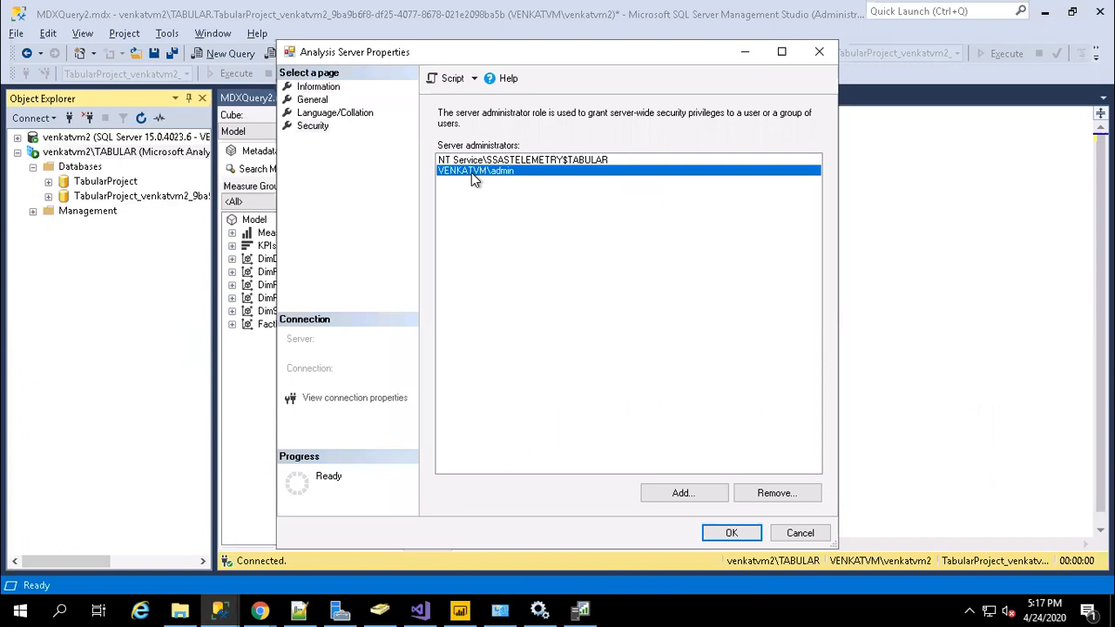
Back in the Power BI service, enter the server administrator's username and password and add the data source to the gateway.
left_click(262, 610)
left_click(386, 552)
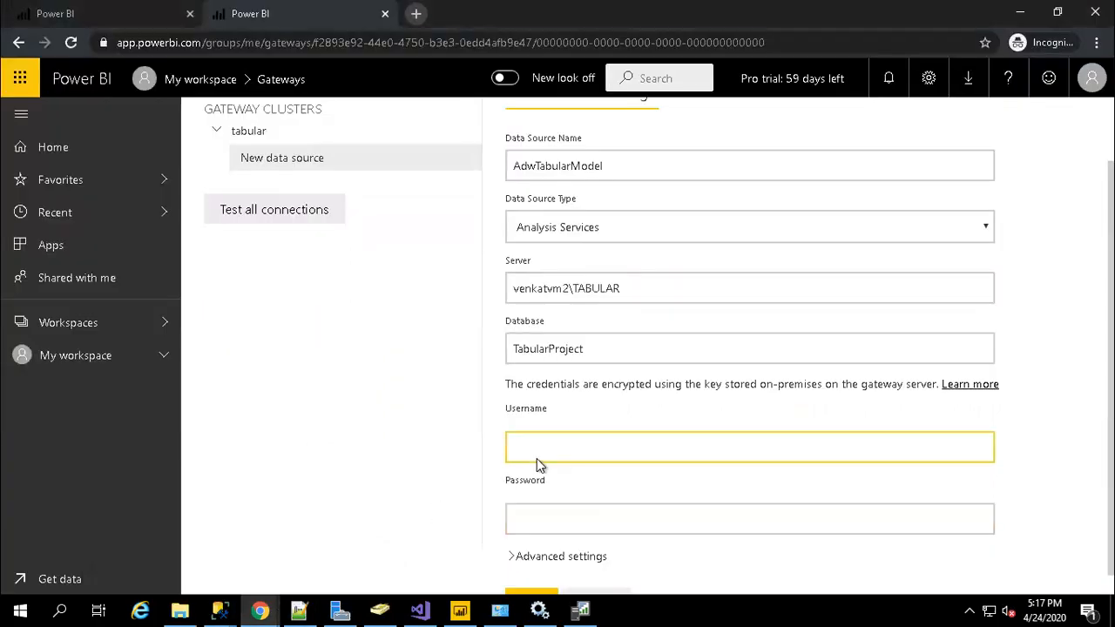
type("venkatvm\\admin")
key("Tab")
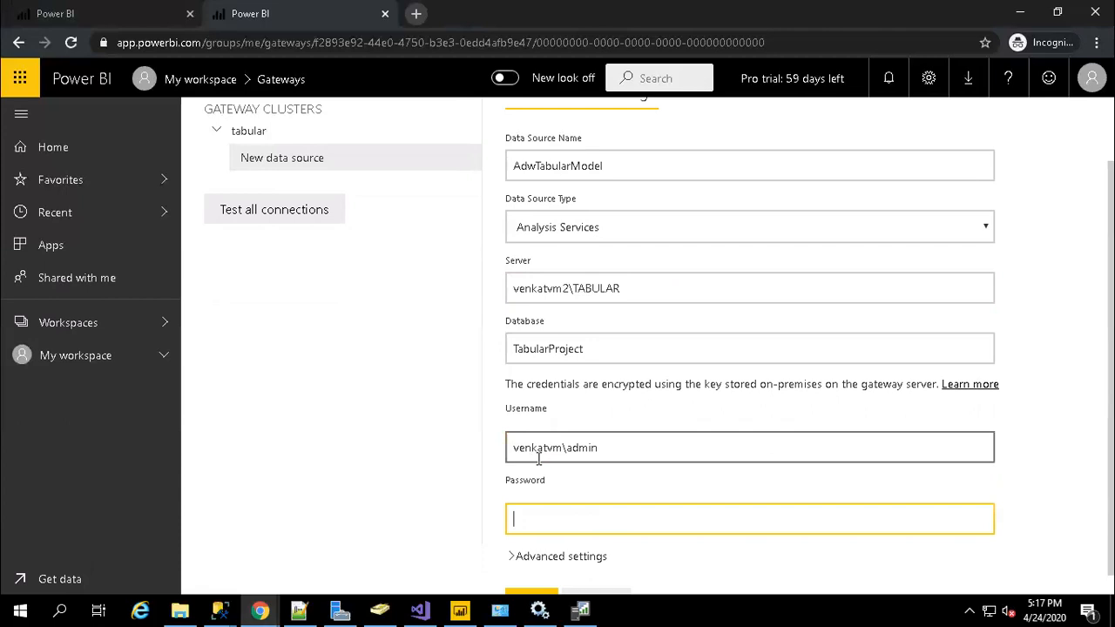
type("••••••••")
key("Tab")
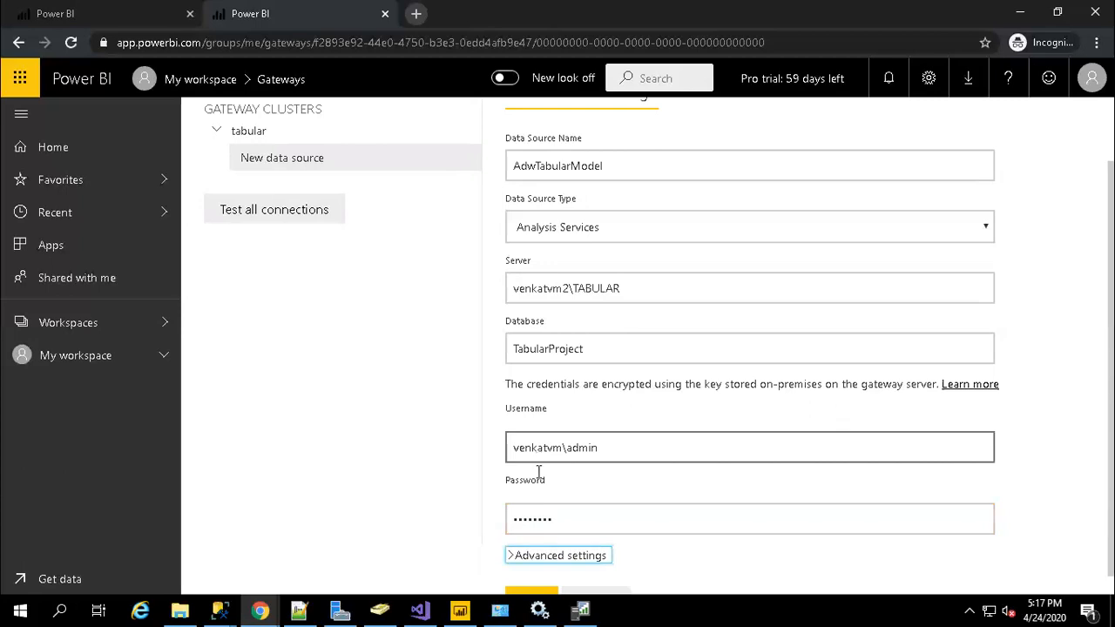
left_click(539, 596)
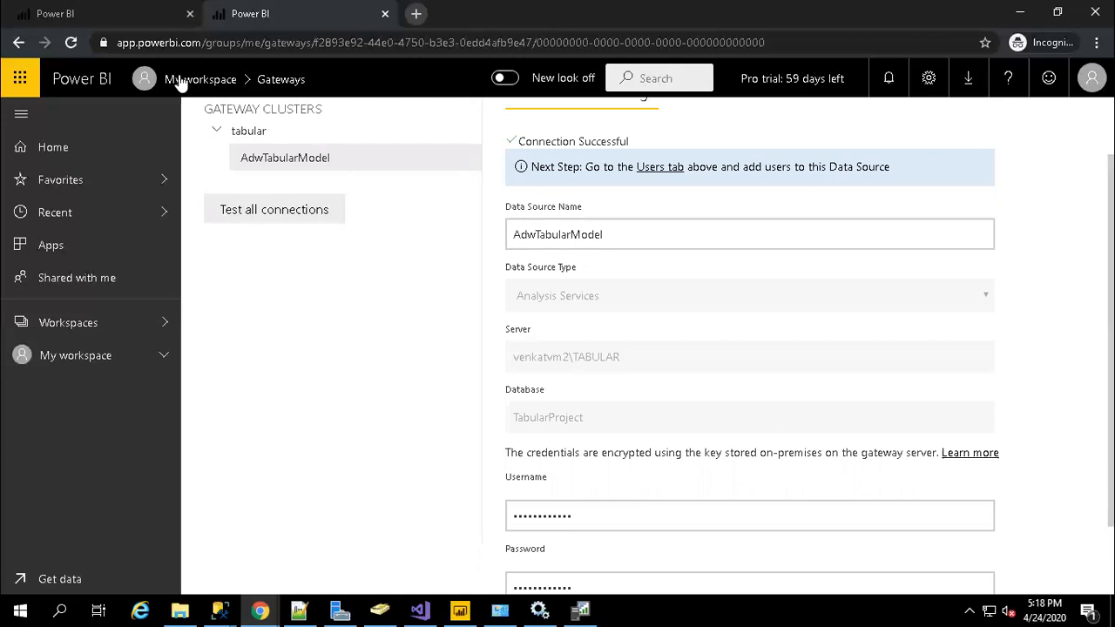
In the other Power BI browser tab, open the Tabular Live Gateway Setup report from the reports in My workspace.
left_click(85, 13)
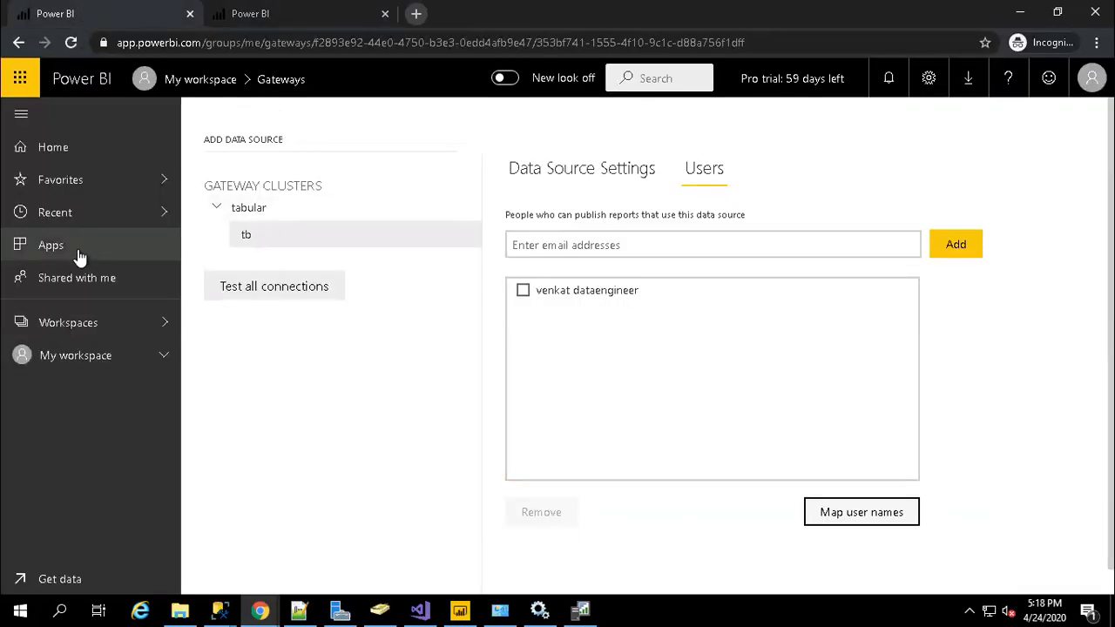
left_click(104, 322)
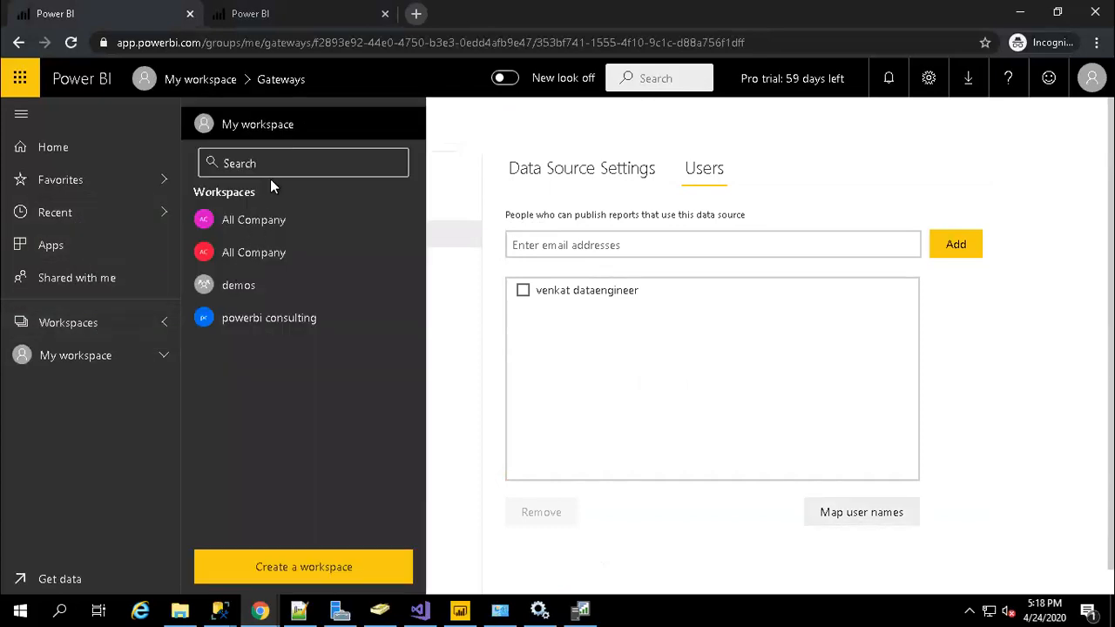
left_click(265, 125)
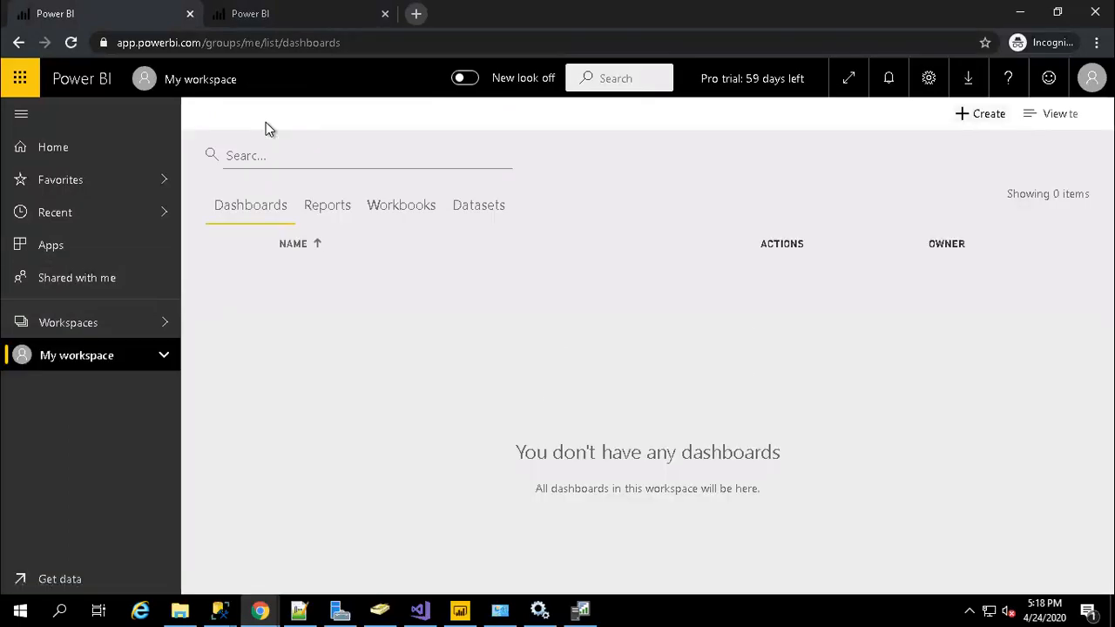
left_click(327, 215)
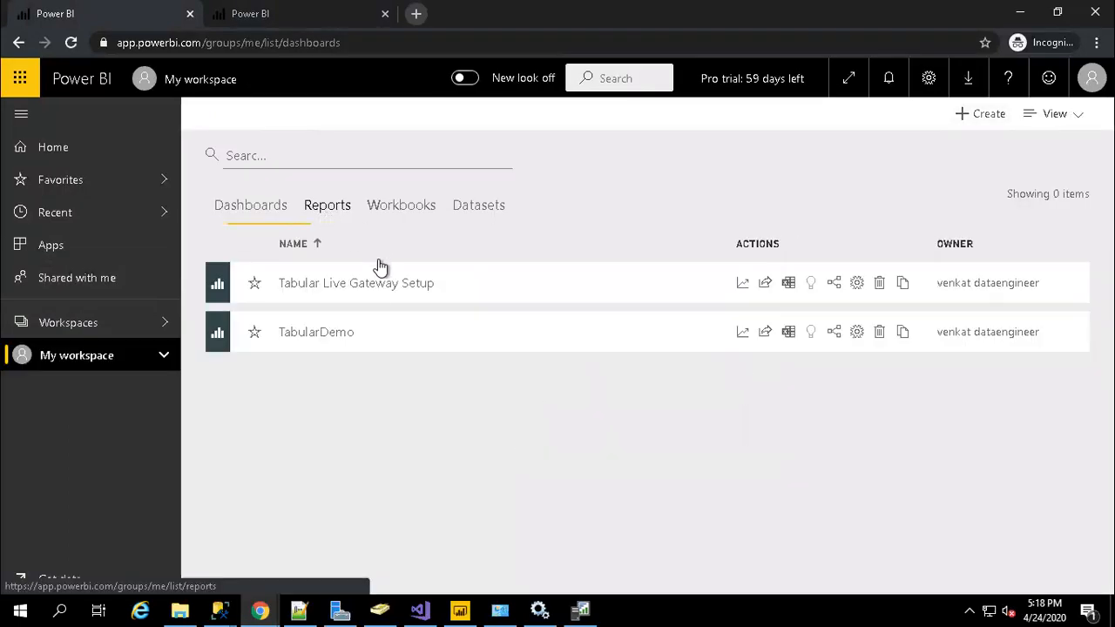
left_click(362, 287)
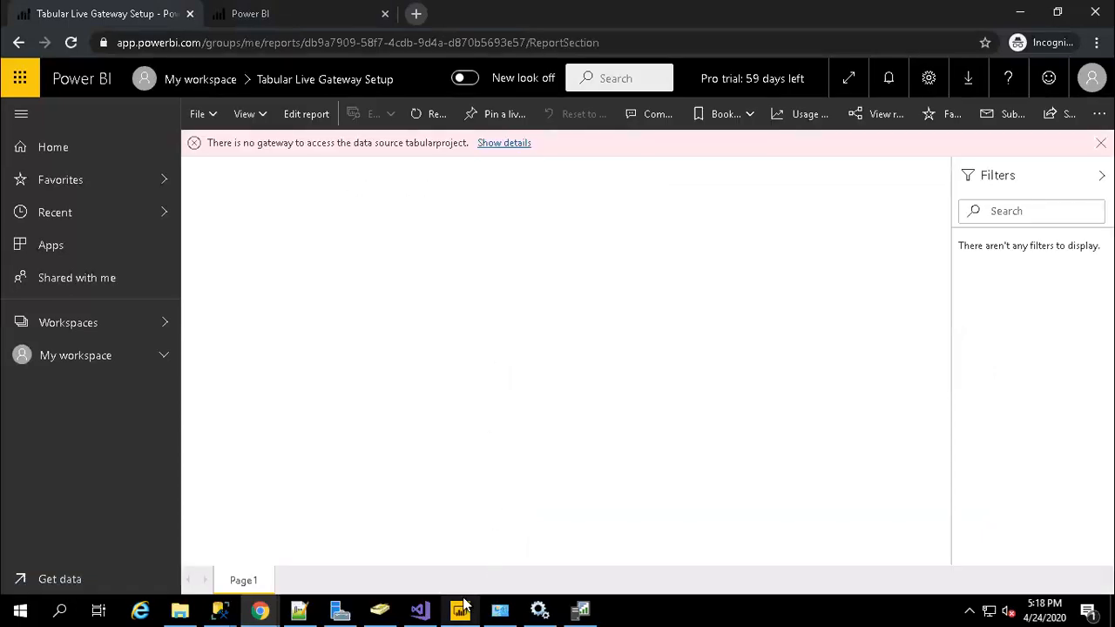
Refresh the Tabular Live Gateway Setup report and check which account is signed in to the Power BI service.
mouse_move(464, 605)
left_click(482, 560)
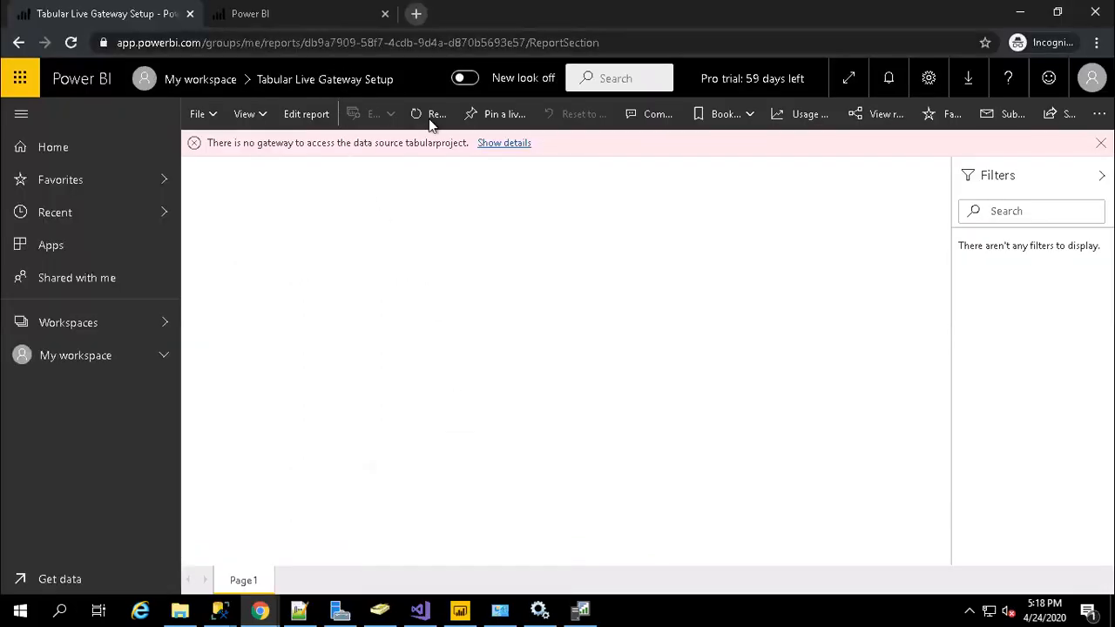
left_click(432, 122)
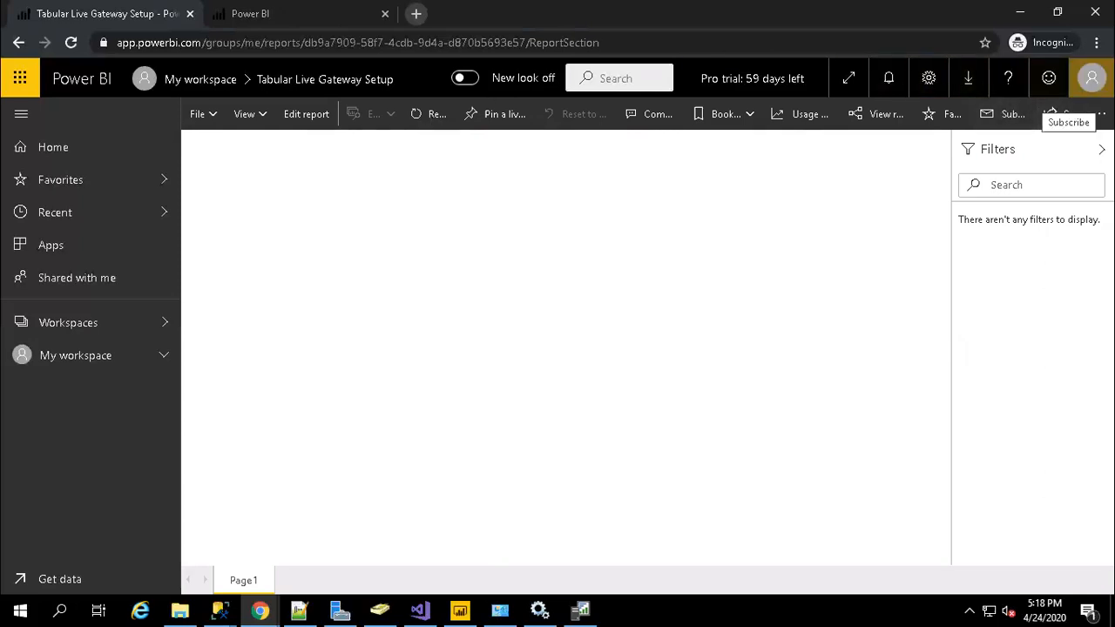
left_click(1091, 78)
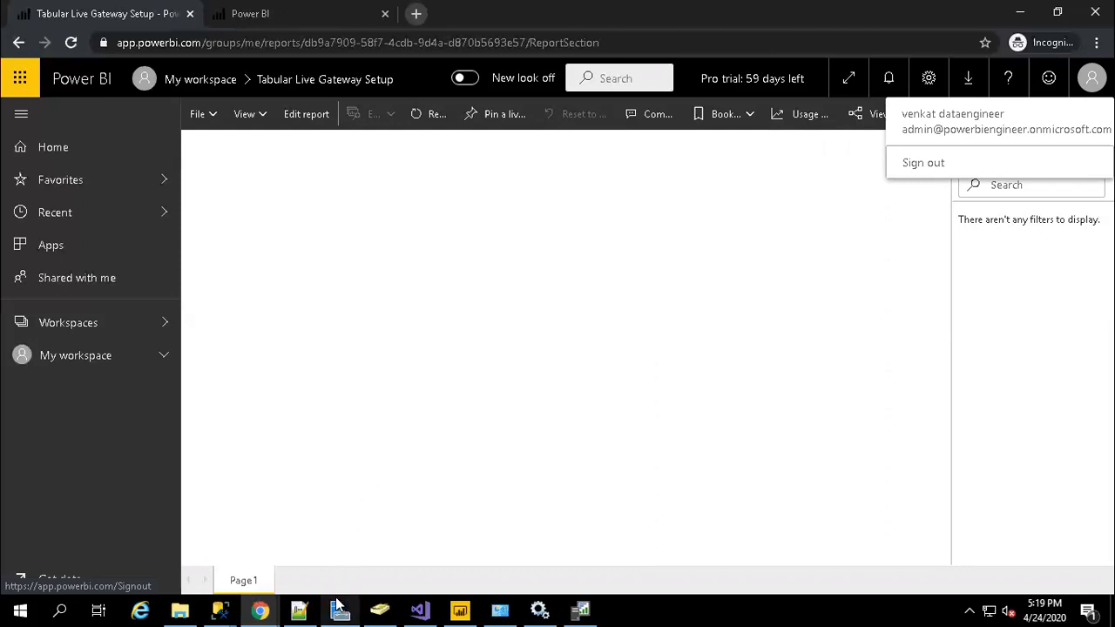
Switch to Active Directory Users and Computers and check the account logon name and domain in the admin user's properties.
mouse_move(229, 604)
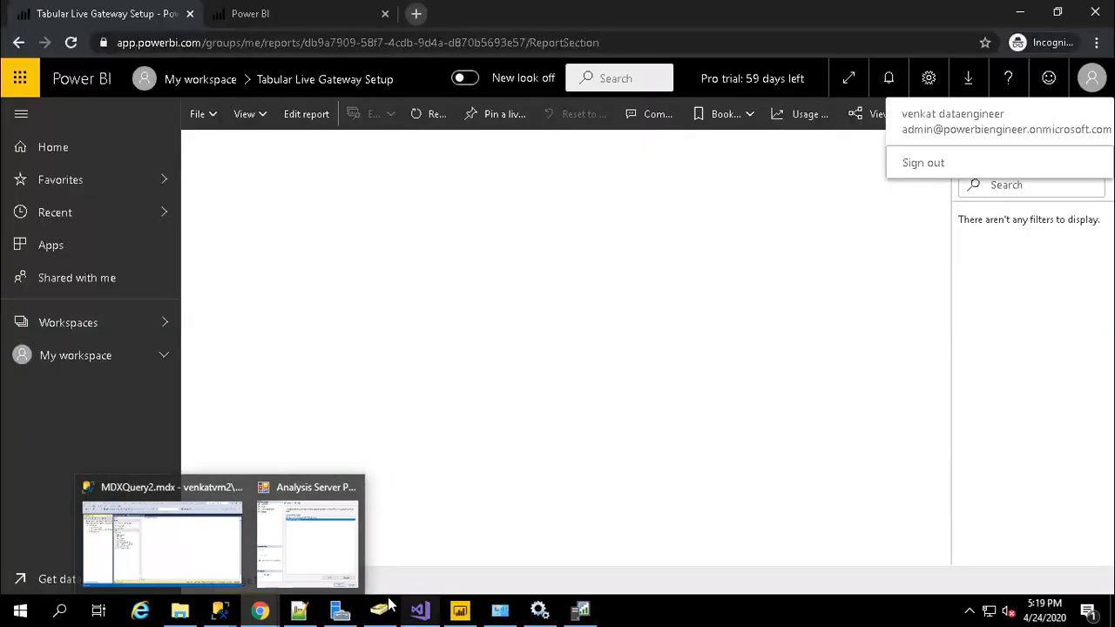
left_click(384, 606)
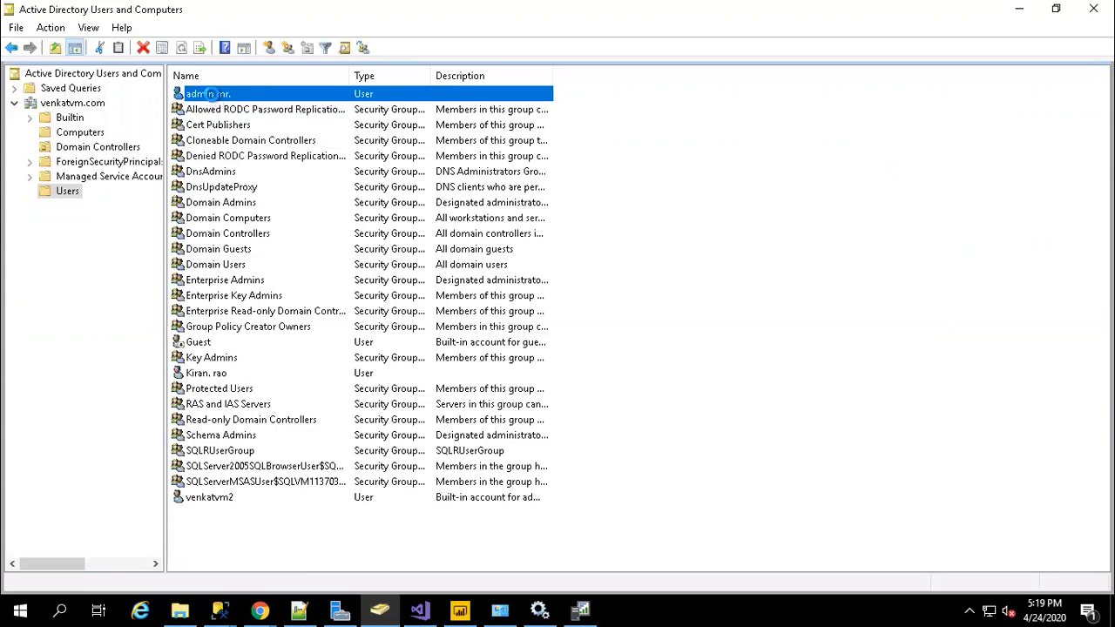
right_click(212, 97)
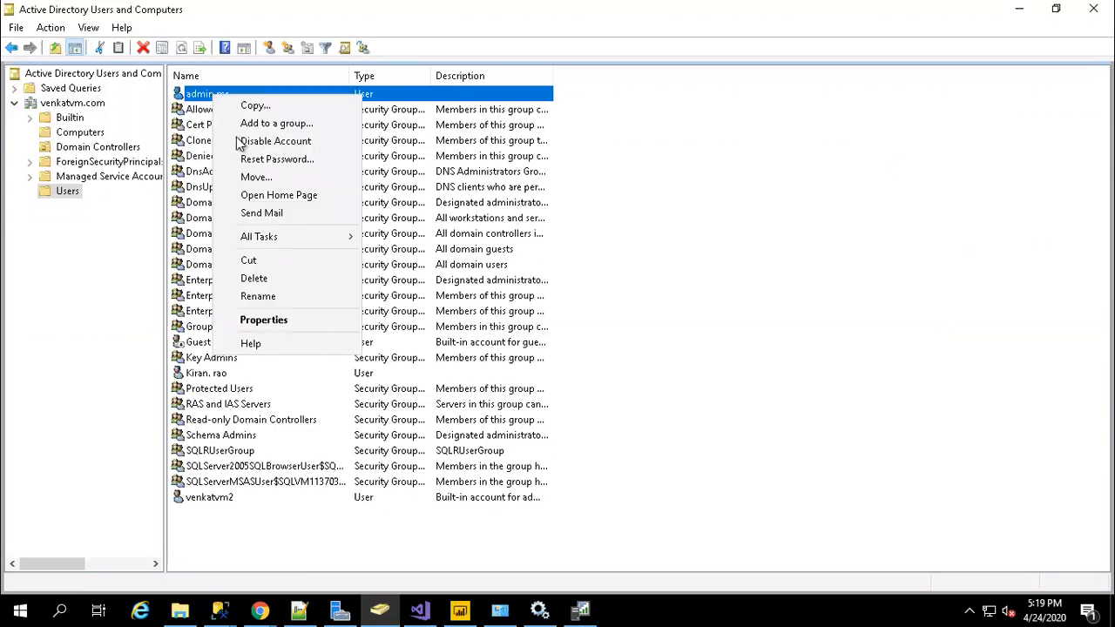
left_click(264, 320)
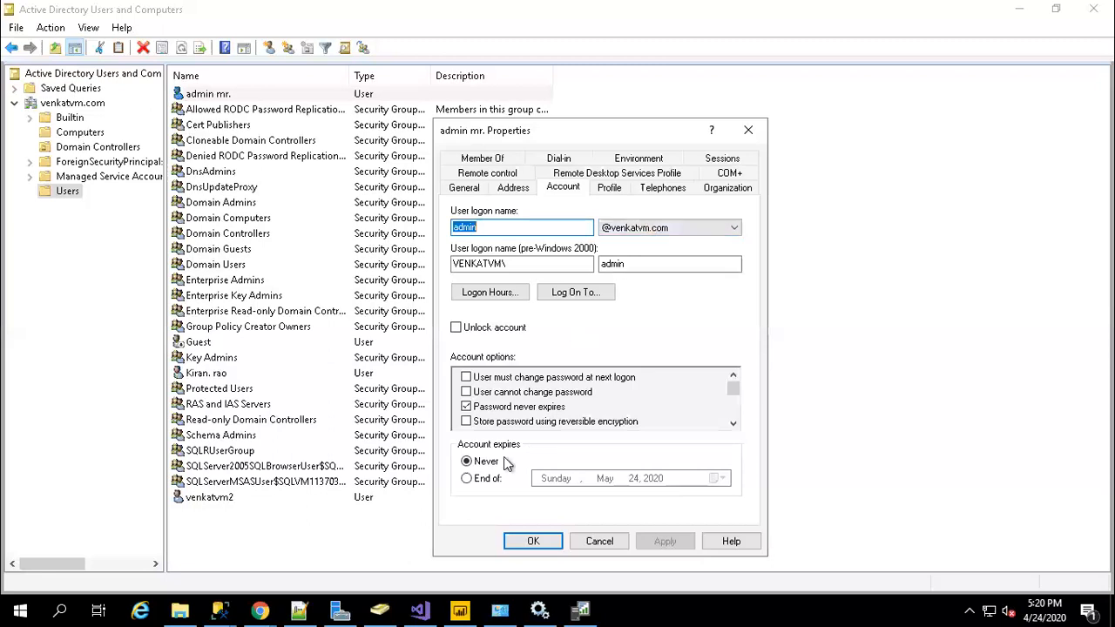
Back in the Power BI gateway settings, open the user name mapping for the users of the AdwTabularModel data source.
left_click(264, 607)
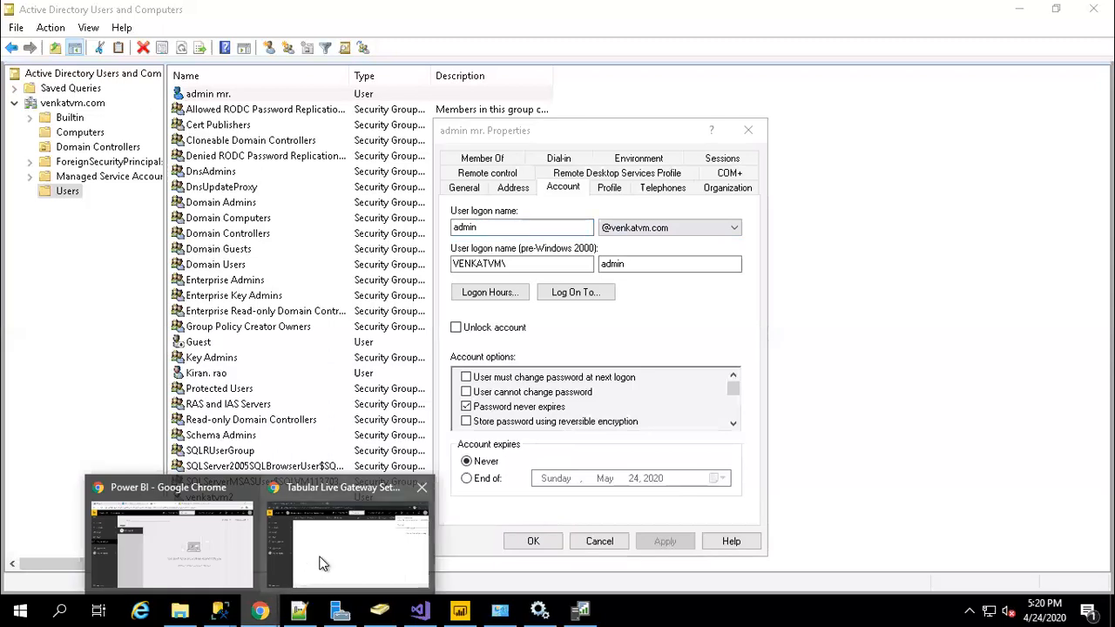
mouse_move(321, 564)
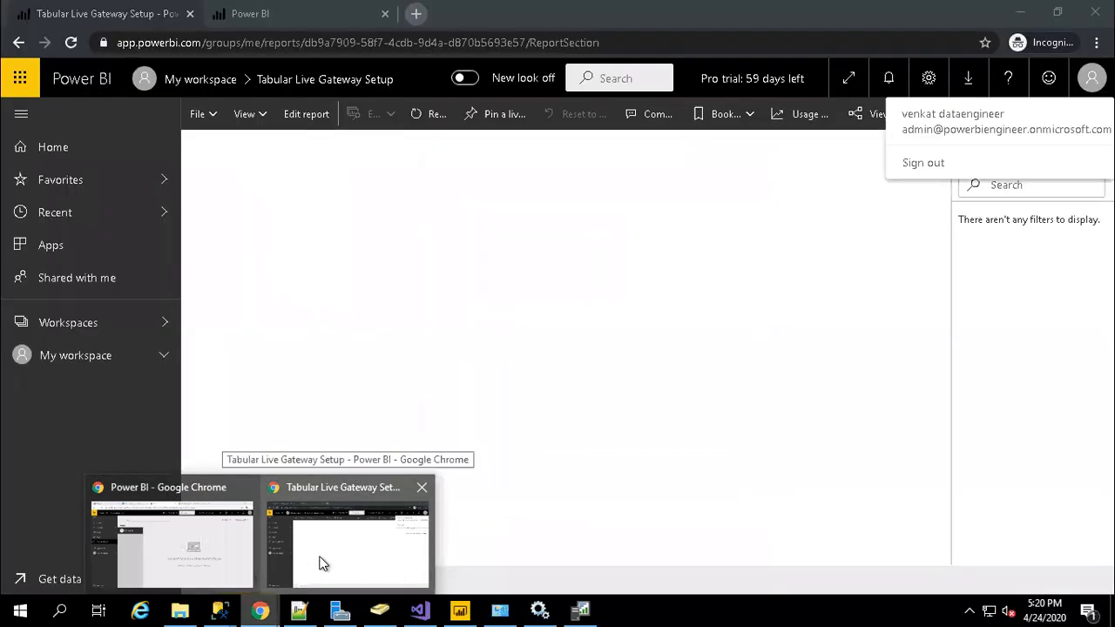
left_click(320, 564)
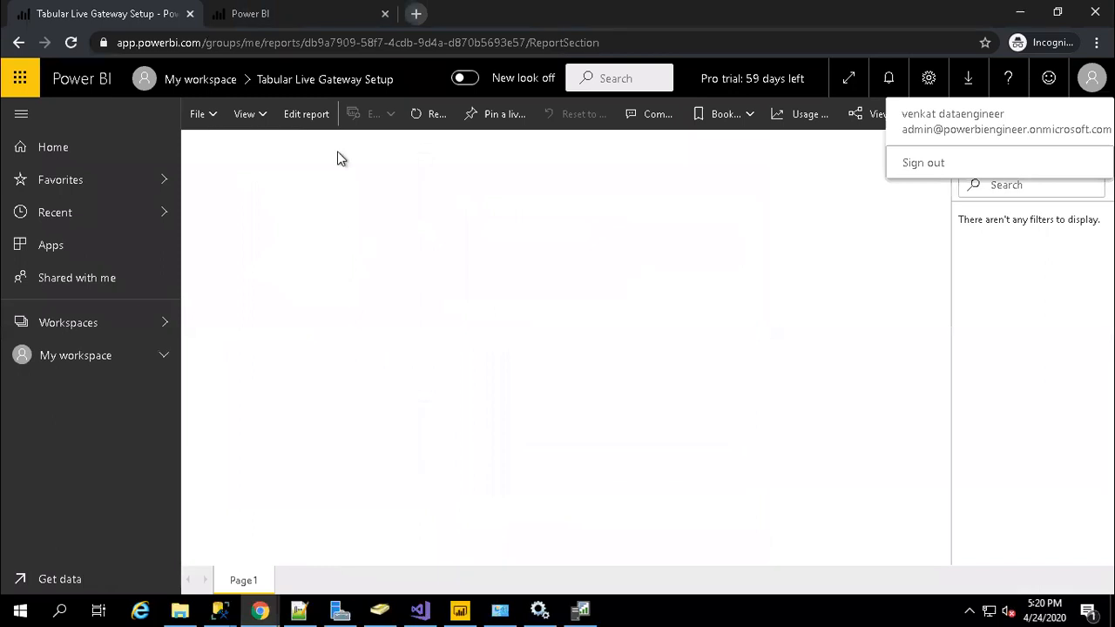
left_click(285, 21)
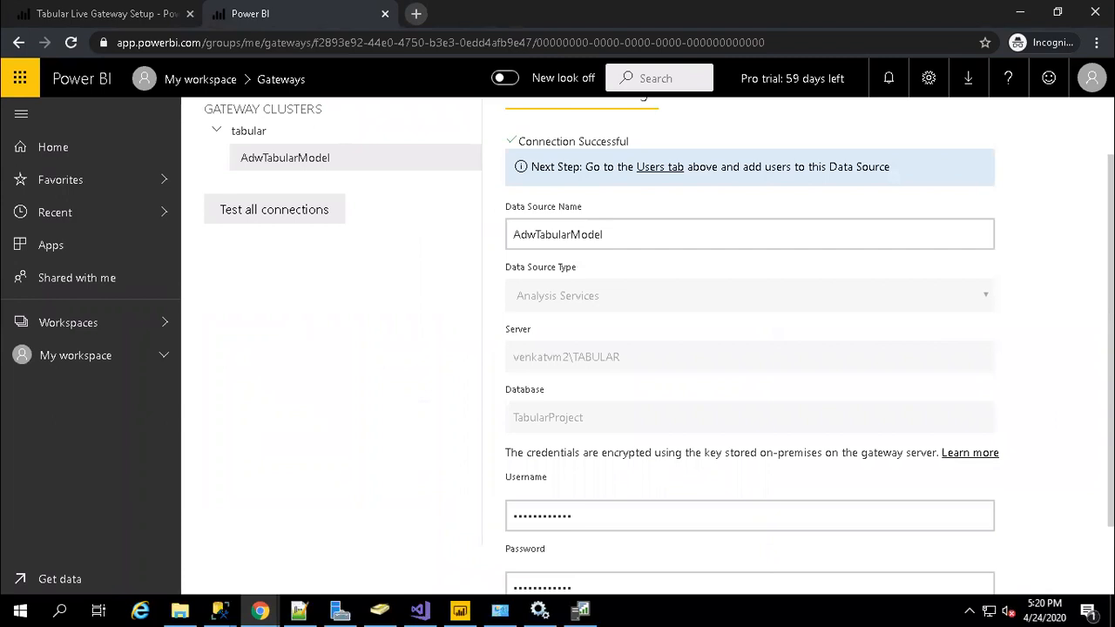
scroll(649, 349, "up", 1)
left_click(712, 168)
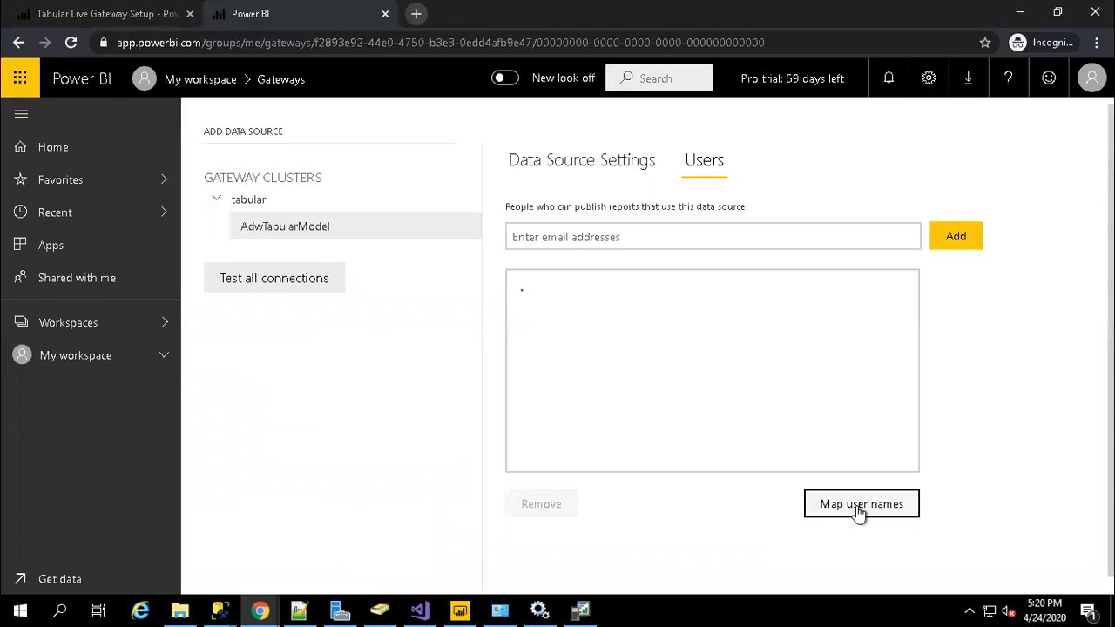
left_click(859, 511)
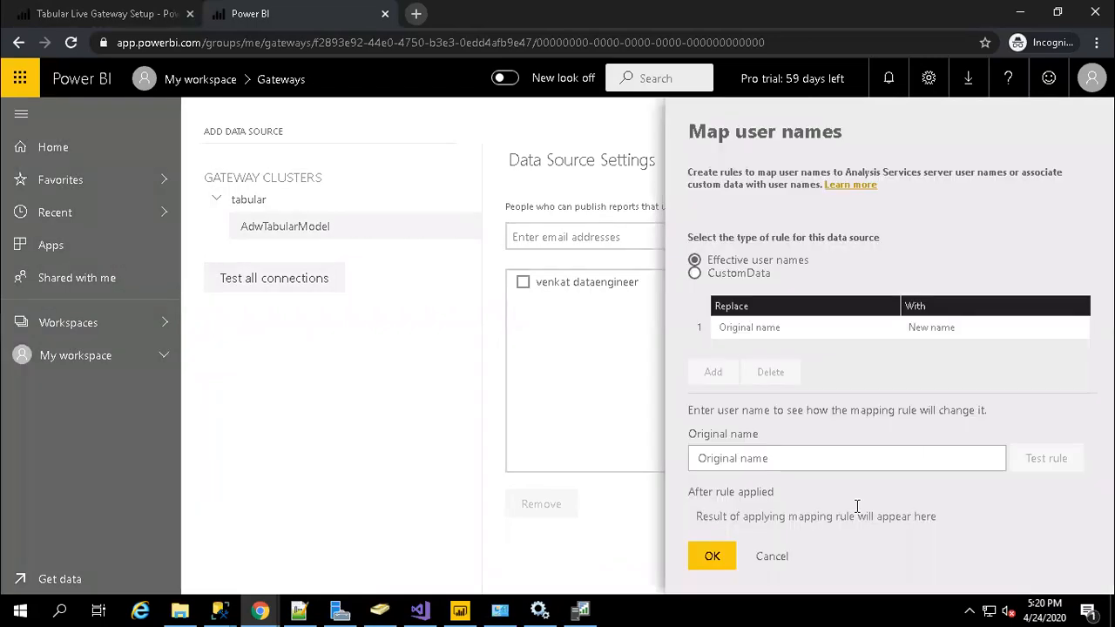
Try to copy the signed-in account's e-mail domain into the original name of the first mapping rule.
left_click(783, 331)
left_click(1092, 78)
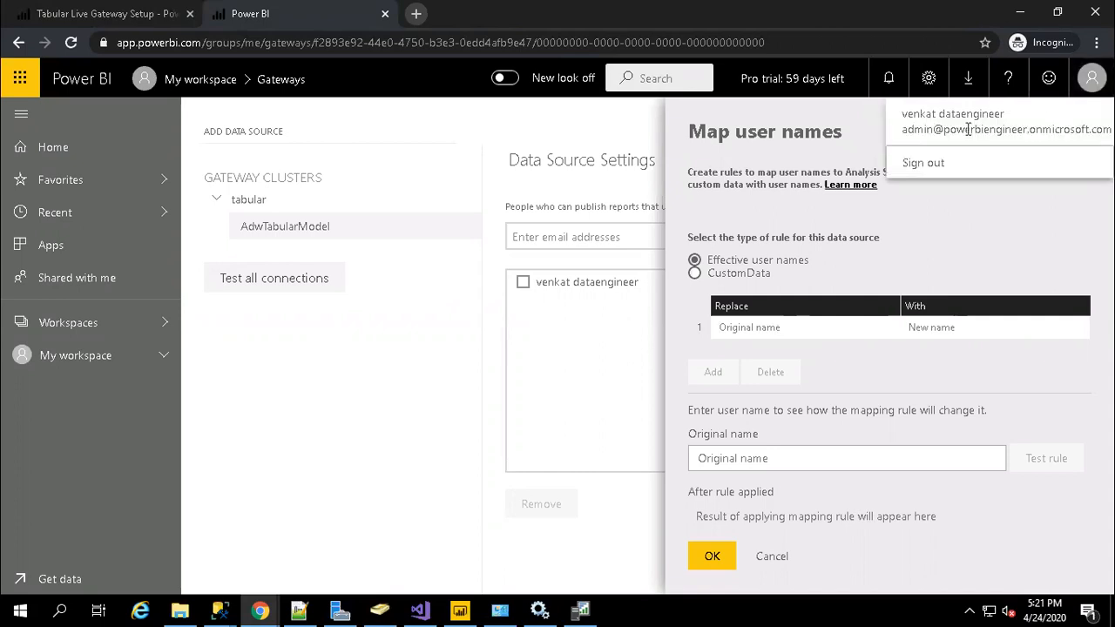
left_click_drag(934, 129, 1112, 129)
left_click(1092, 77)
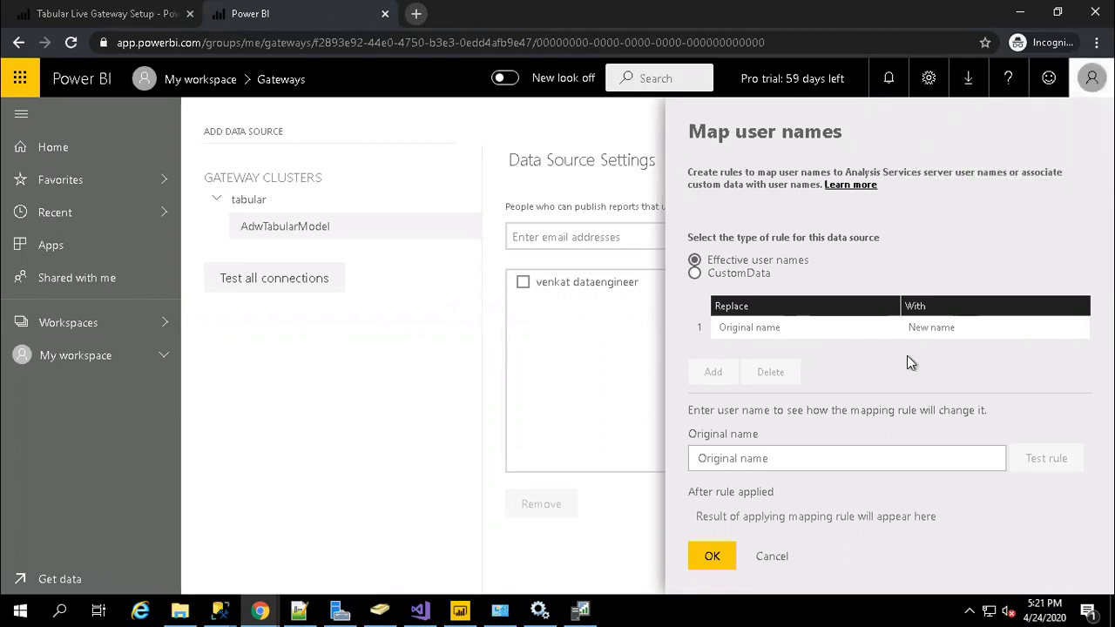
left_click(846, 326)
type("TabularProject")
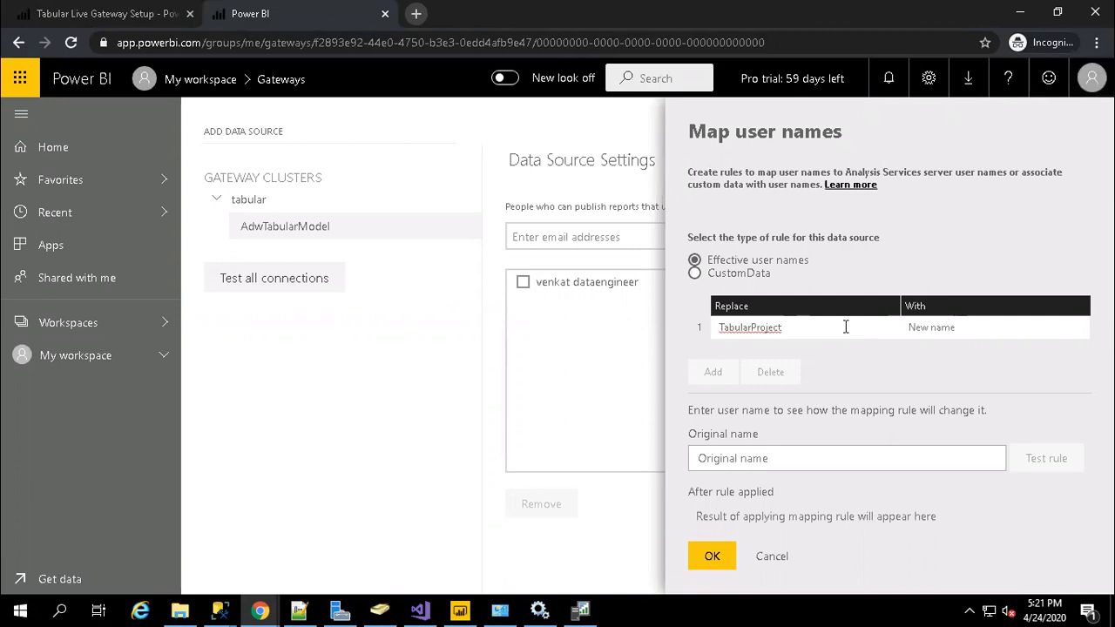
key("ctrl+a")
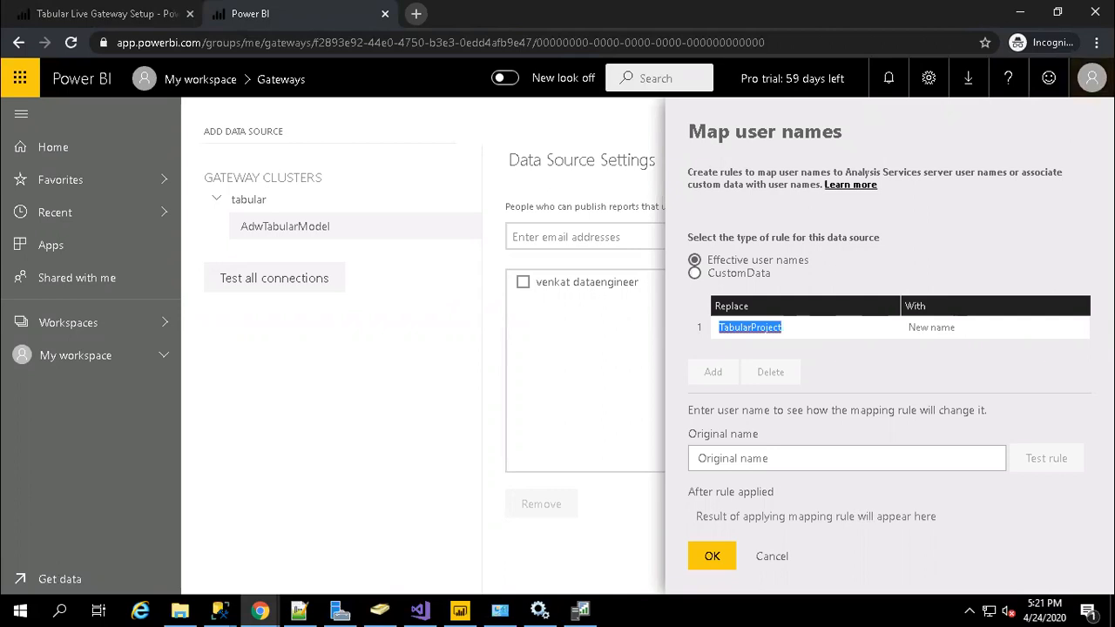
left_click(1092, 78)
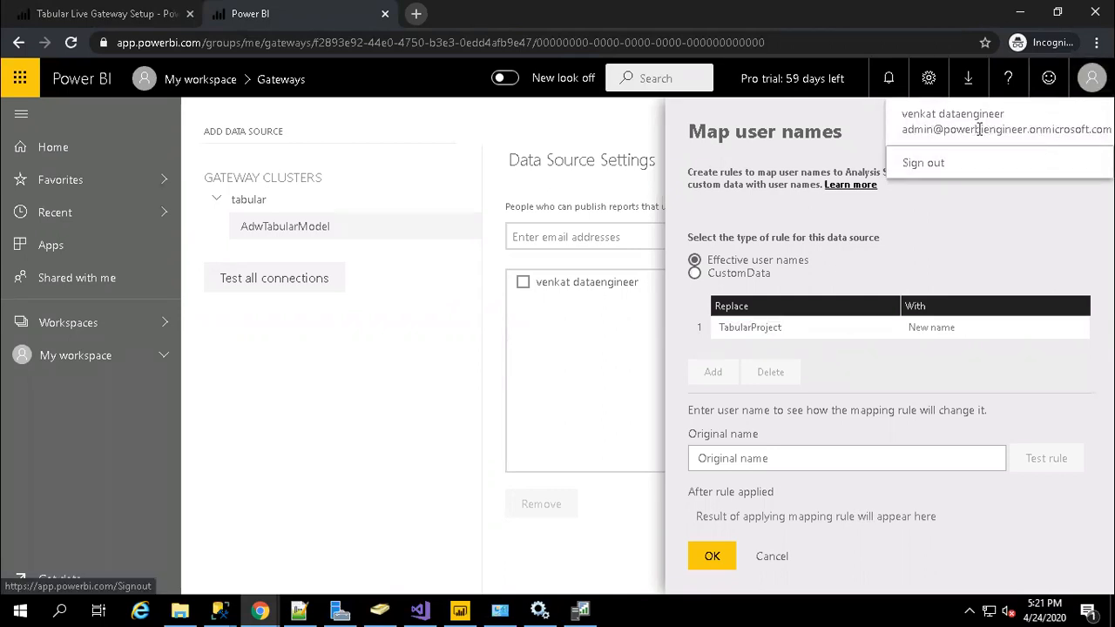
left_click_drag(934, 129, 1105, 129)
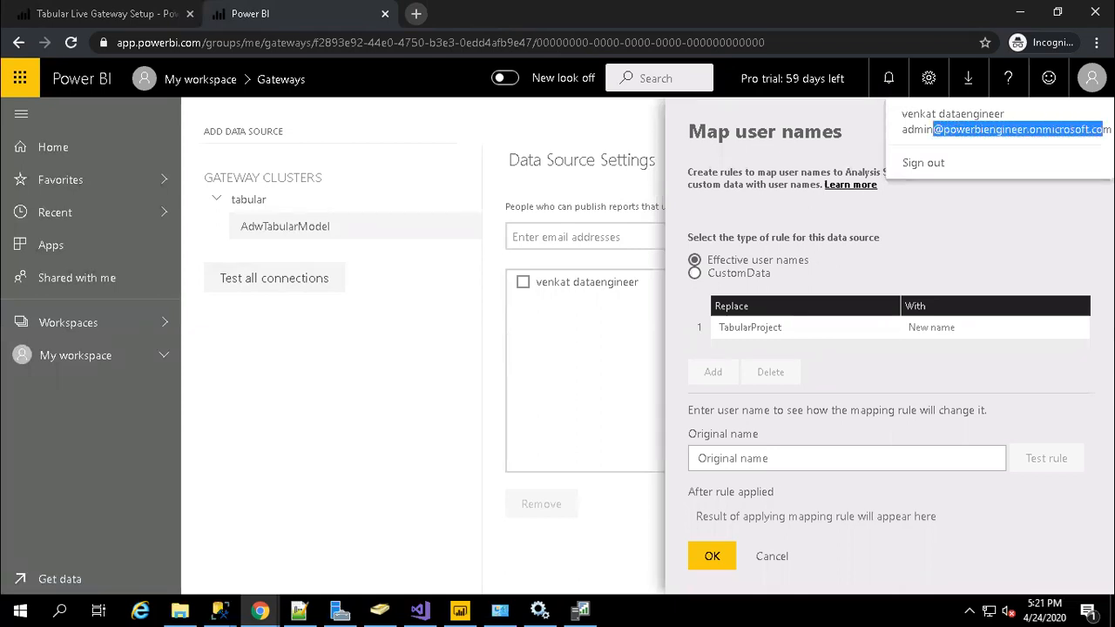
left_click(1092, 78)
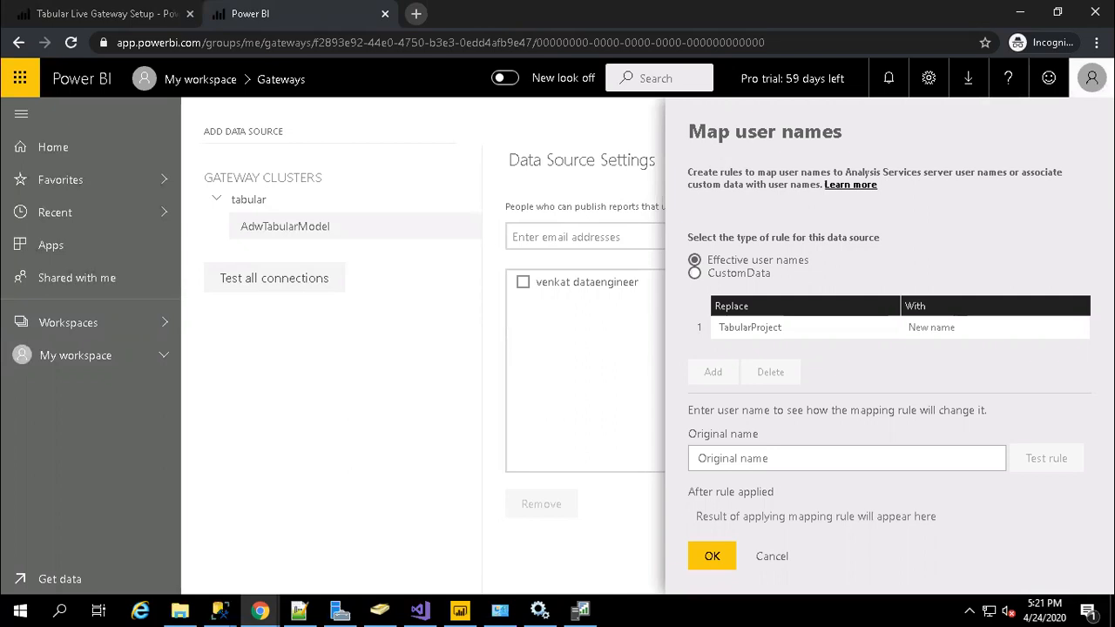
left_click(1091, 78)
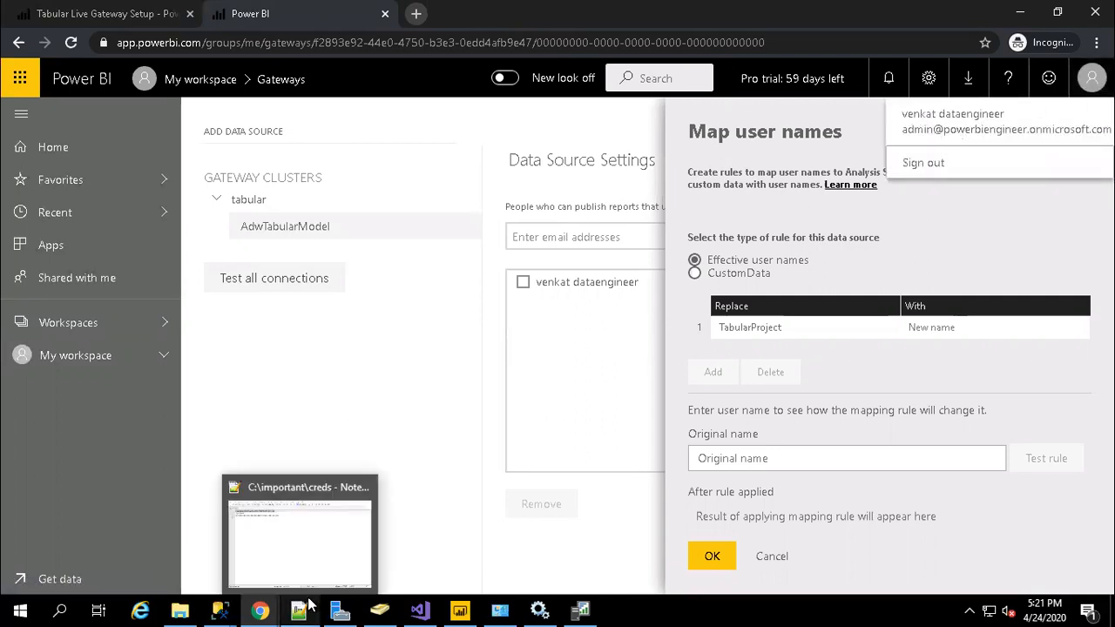
left_click_drag(933, 129, 1112, 128)
left_click(1092, 77)
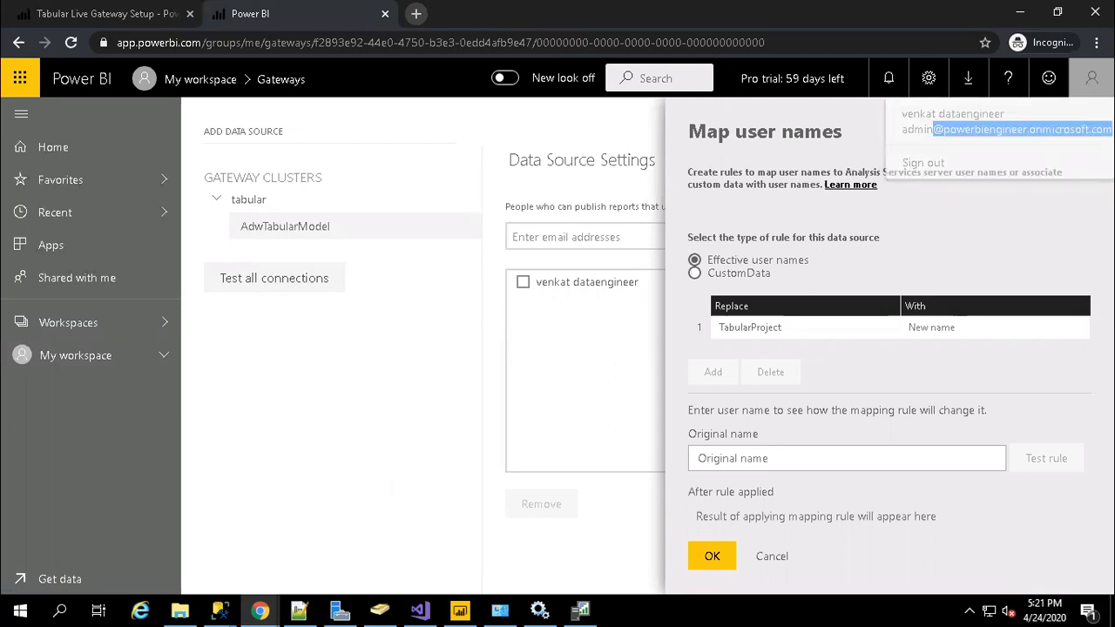
left_click(729, 329)
double_click(730, 329)
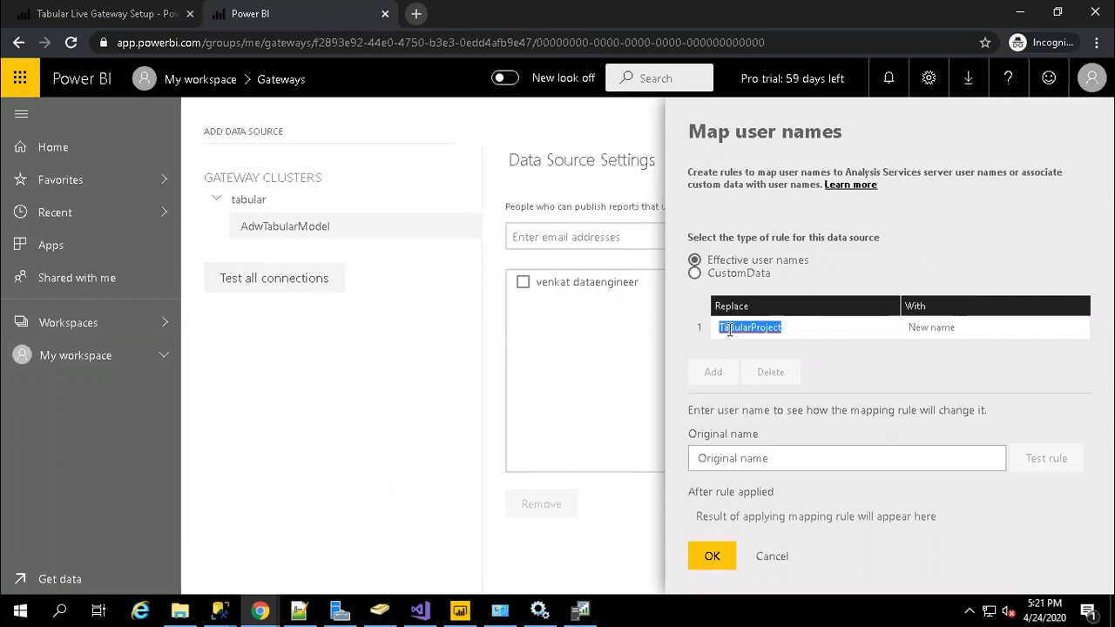
type("@power")
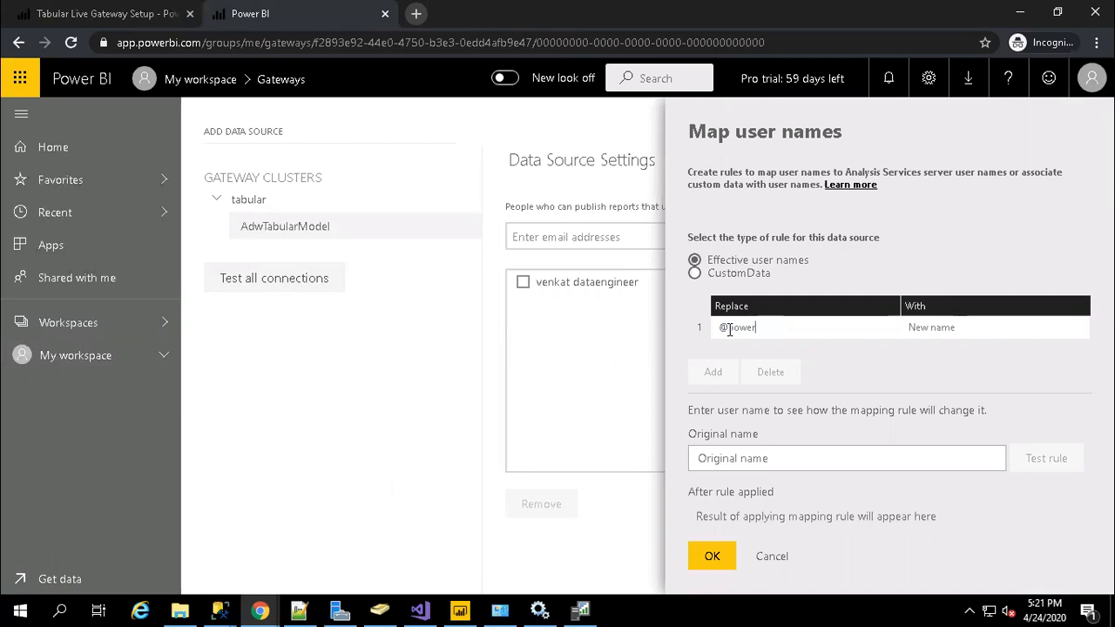
type("bienginee")
type("r")
type(".com")
type("icrosof")
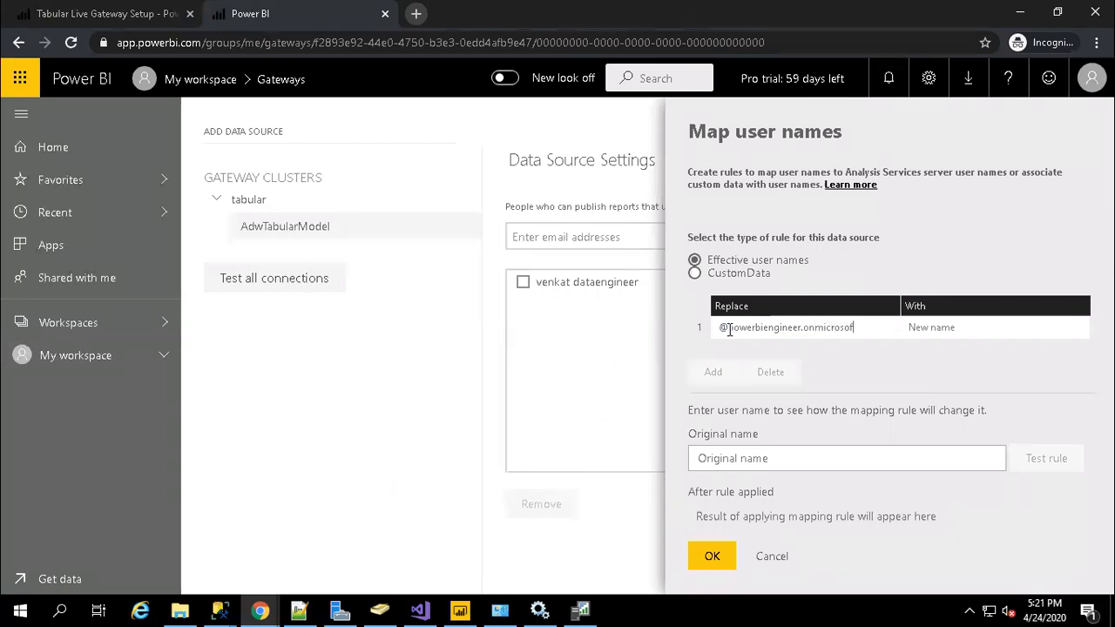
type("t.com")
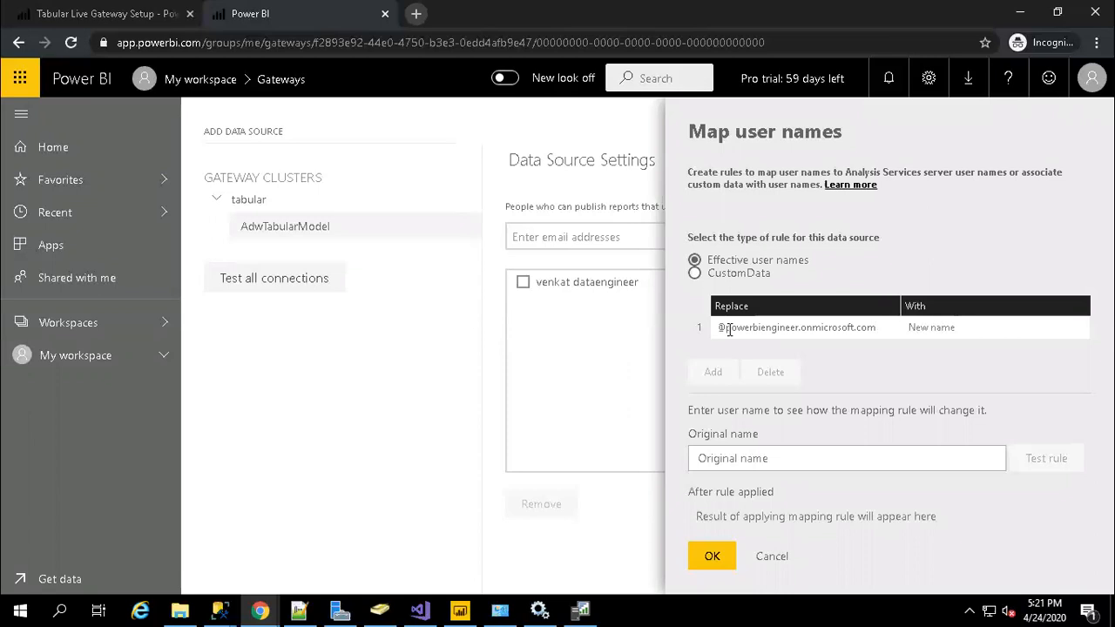
key("Tab")
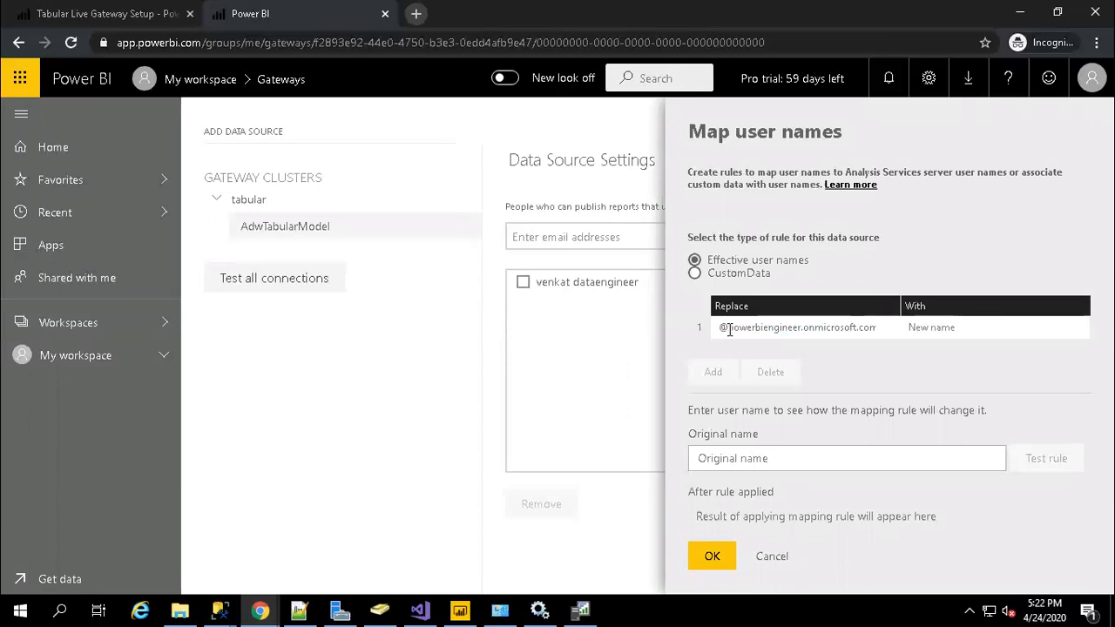
type("@")
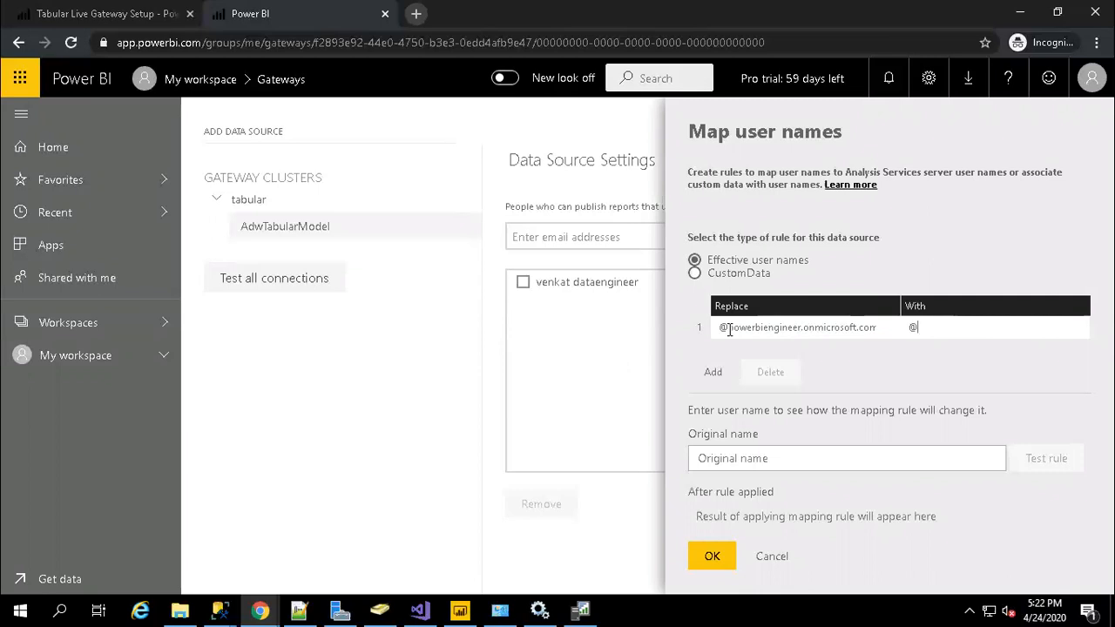
type("venkatvm.com")
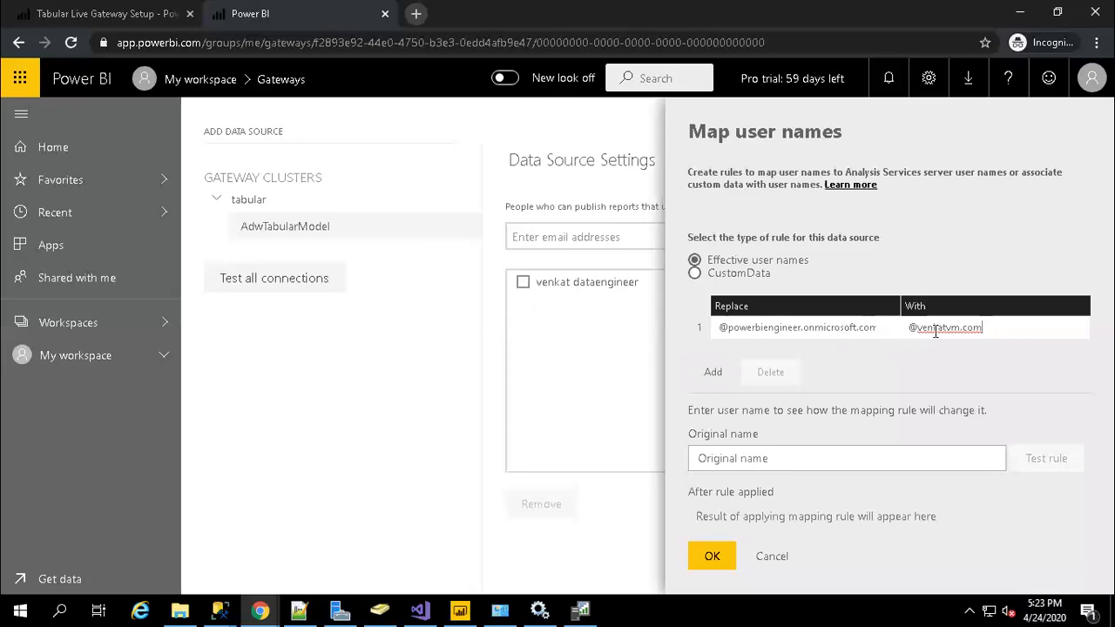
left_click(714, 373)
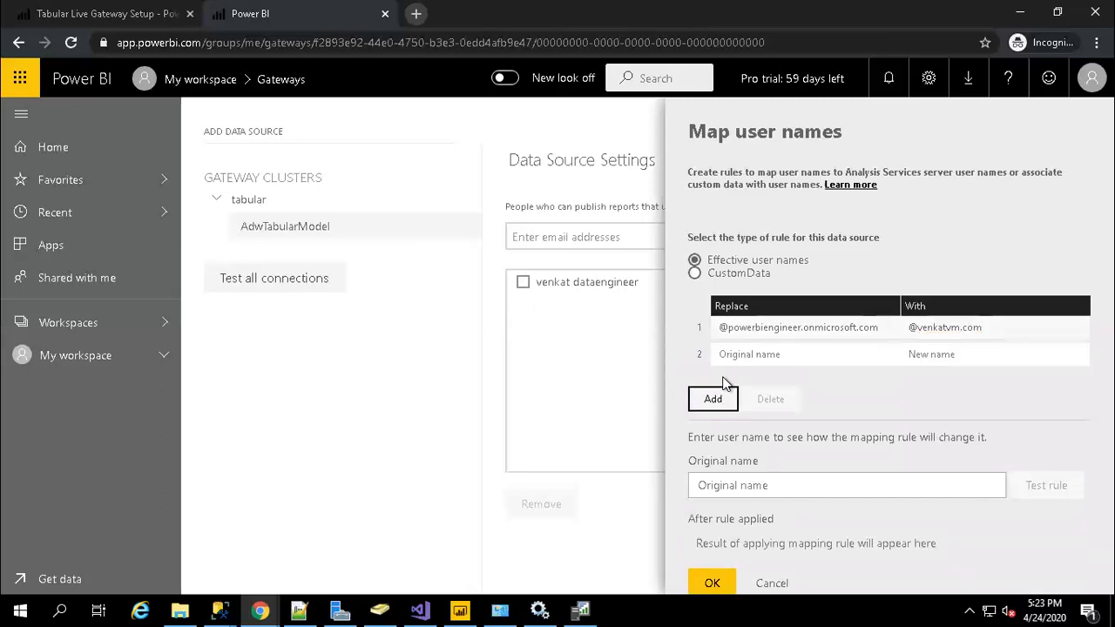
left_click(710, 583)
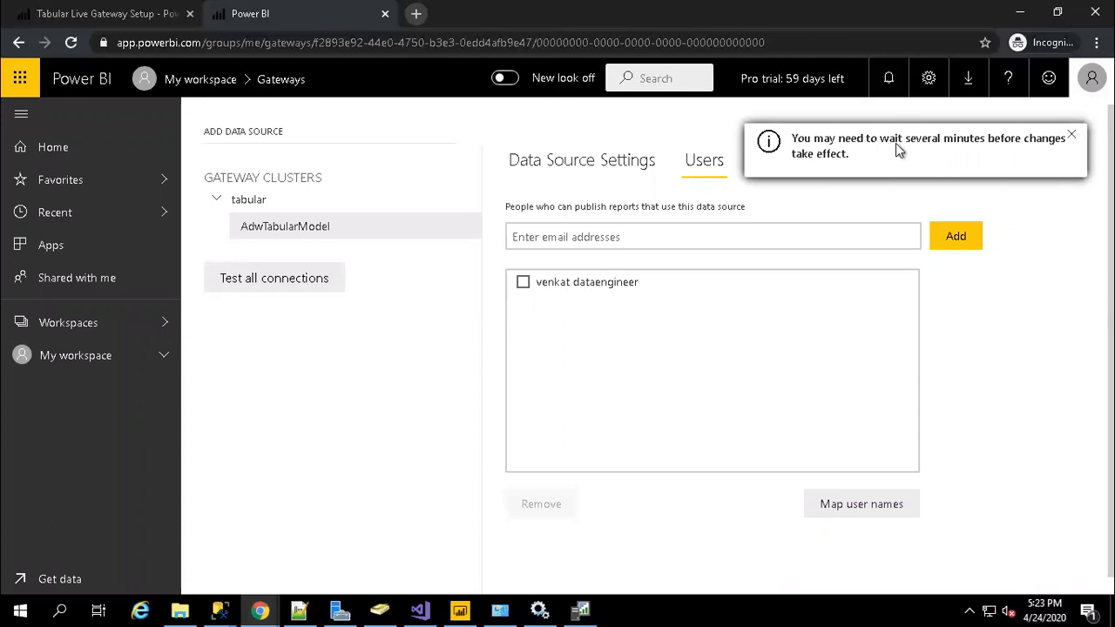
Open the Tabular Live Gateway Setup report from the reports in My workspace to check its visuals.
left_click(87, 322)
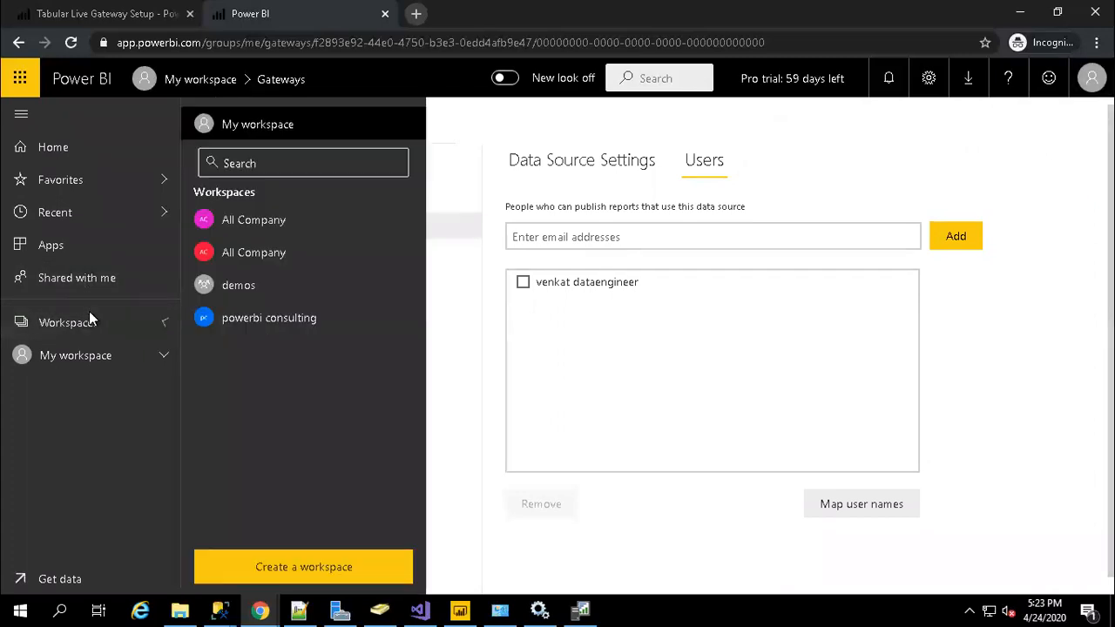
left_click(266, 130)
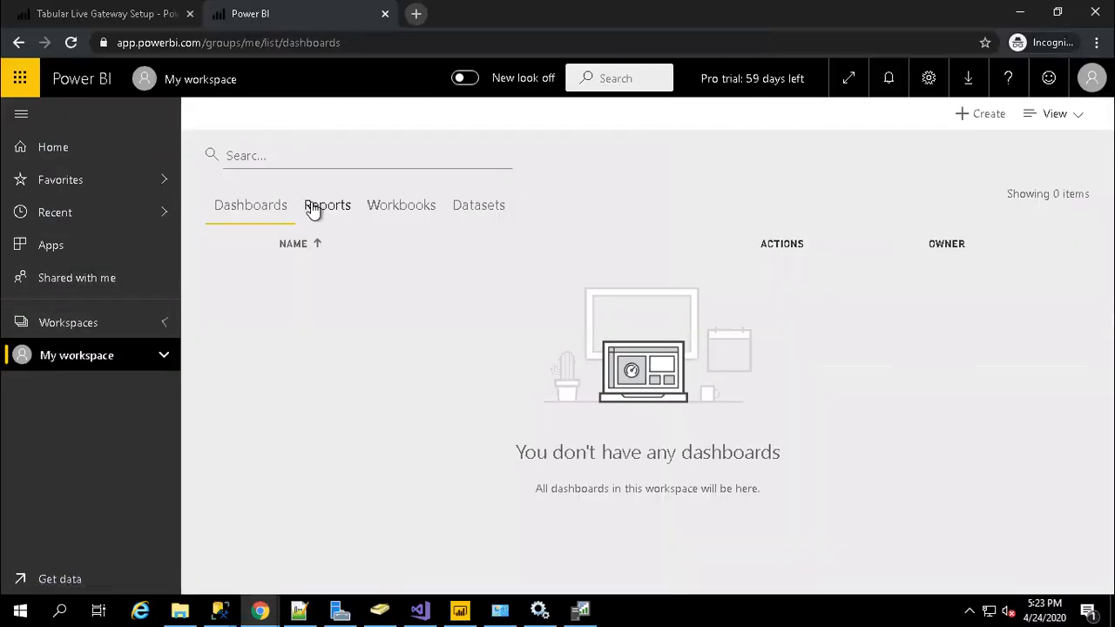
left_click(314, 209)
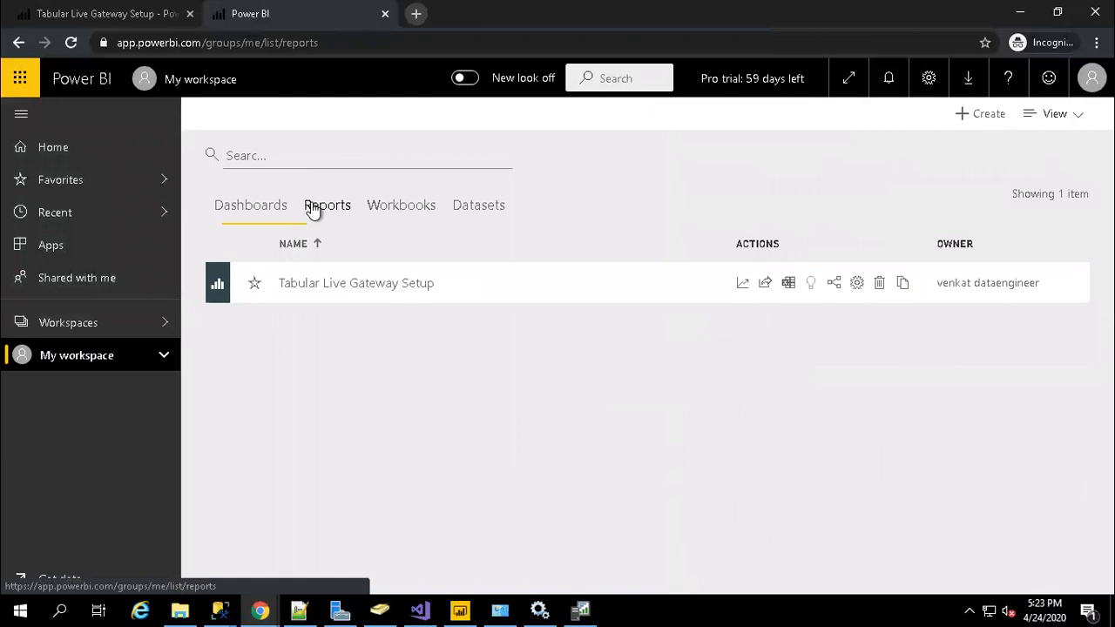
left_click(315, 287)
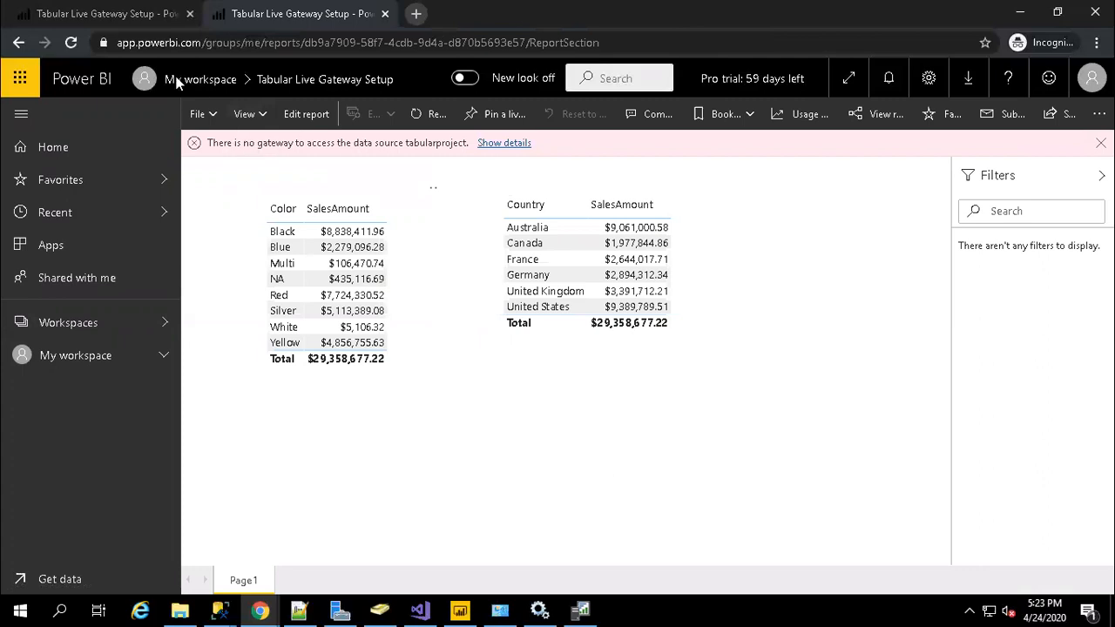
Reload the Tabular Live Gateway Setup report with a visual refresh, and clear the running TABULAR trace in SQL Server Profiler.
left_click(76, 48)
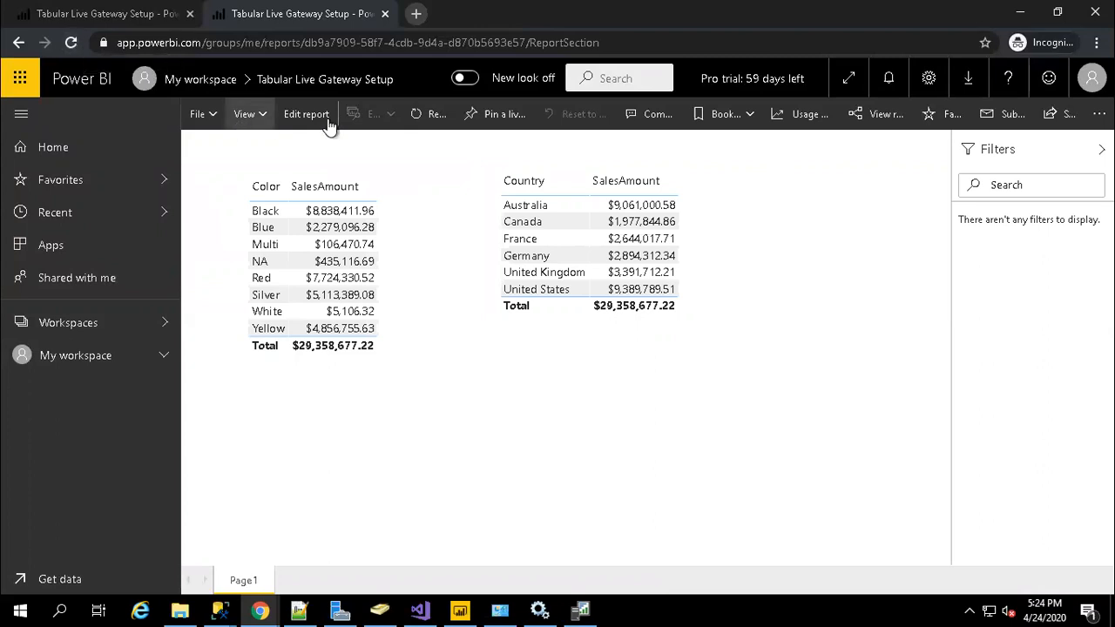
left_click(424, 127)
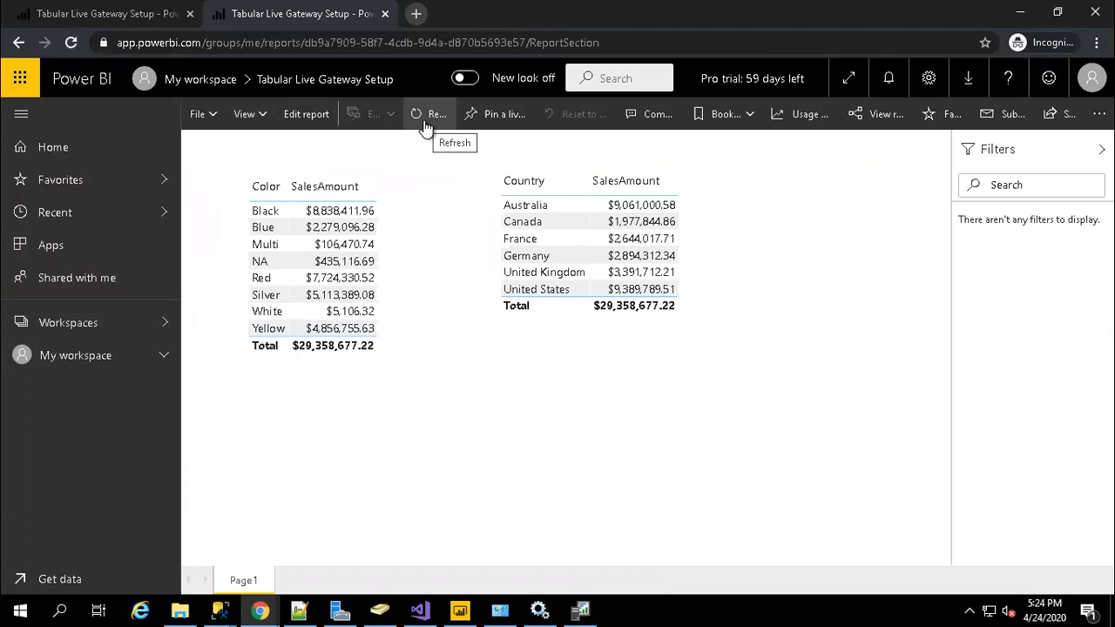
left_click(580, 609)
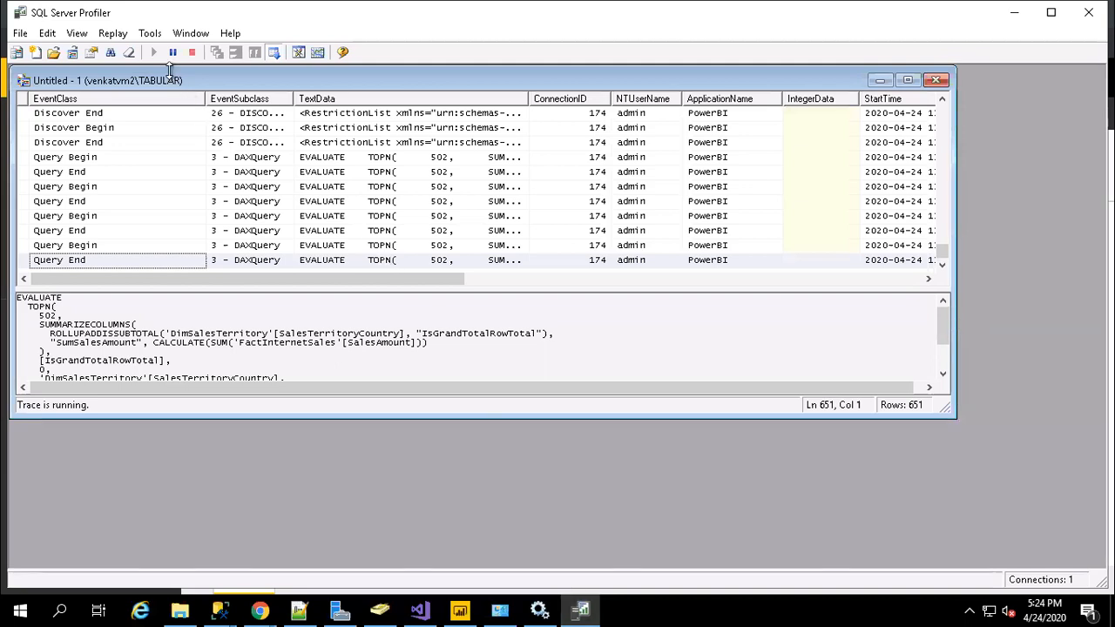
left_click(129, 53)
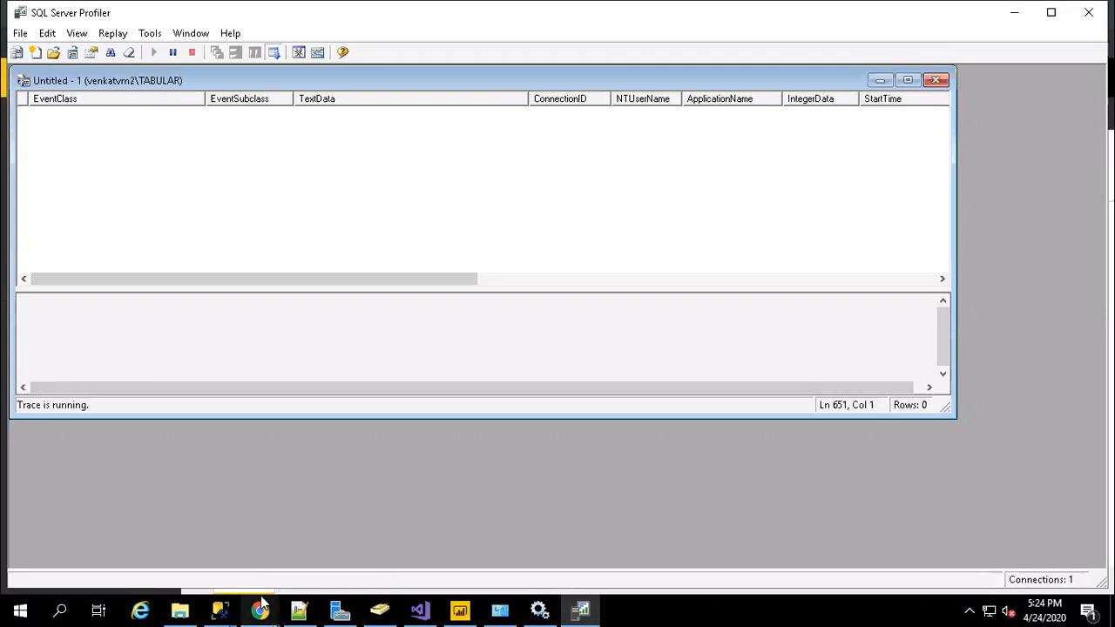
Switch back to the report in Chrome, check which account is signed in and refresh the visuals.
mouse_move(262, 607)
left_click(344, 527)
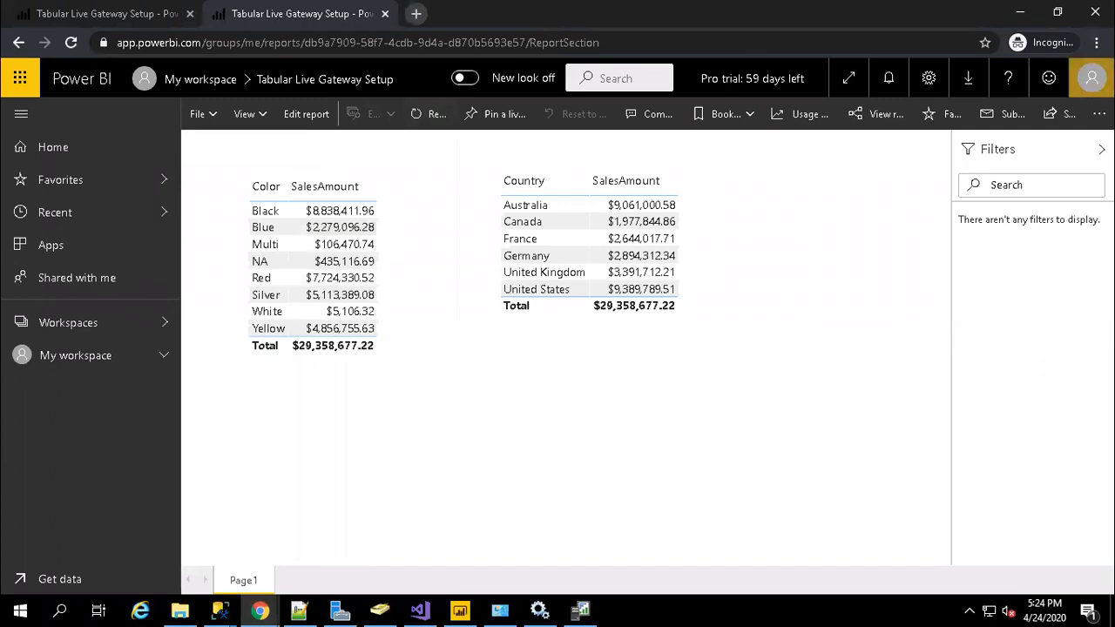
left_click(1091, 77)
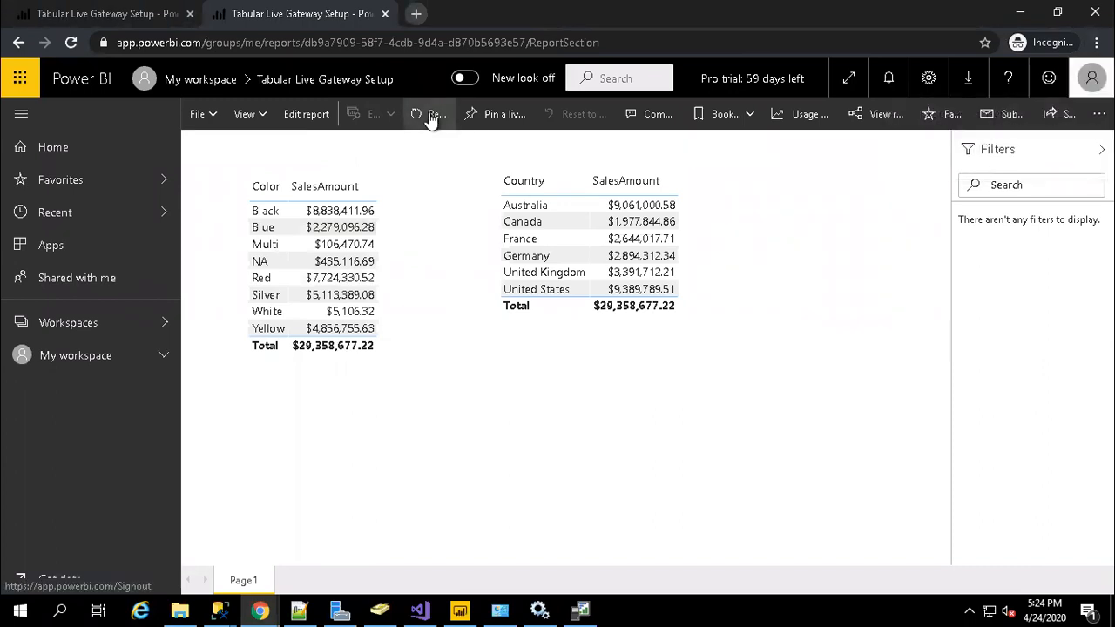
Pause the trace in SQL Server Profiler and examine the captured DAX Query End event and its NT user name.
left_click(579, 609)
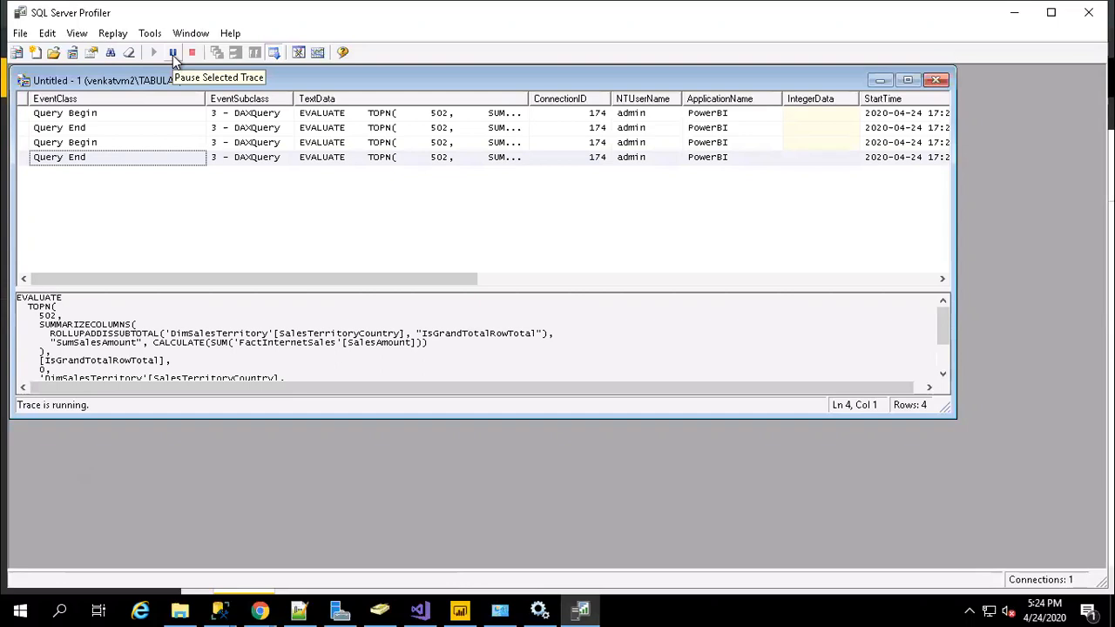
left_click(172, 53)
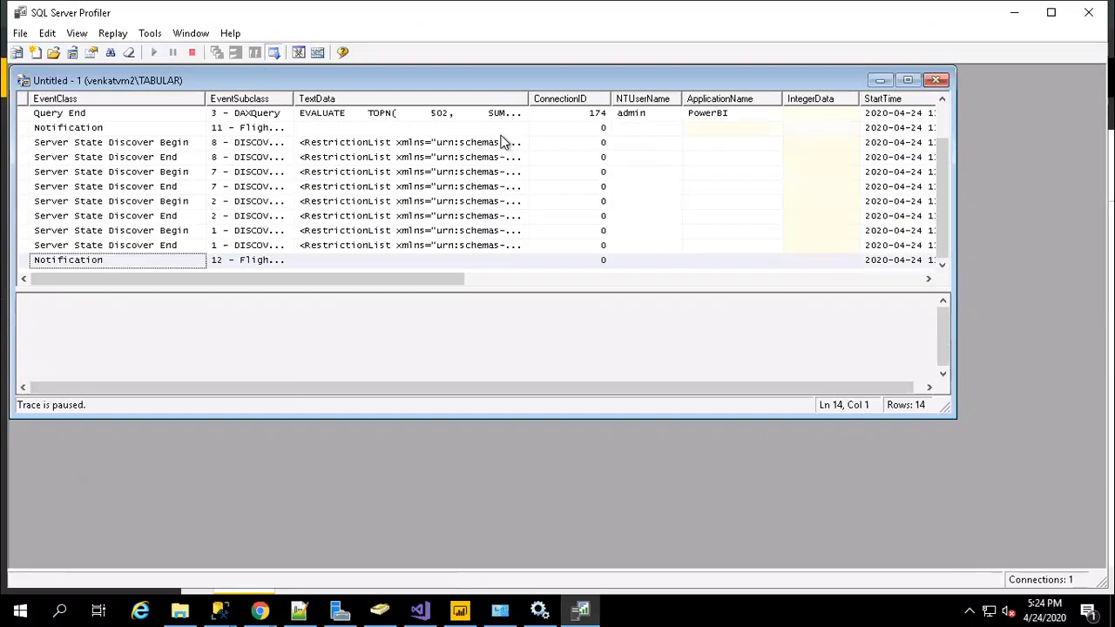
left_click(376, 114)
left_click(945, 107)
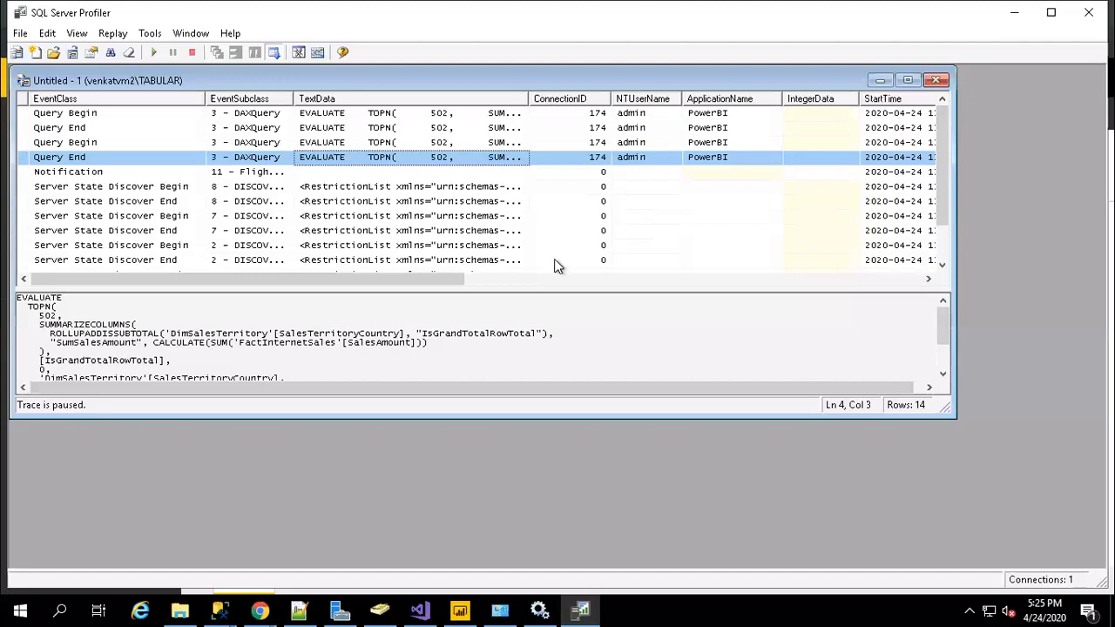
In Active Directory Users and Computers, check the logon name and domain on the admin user's account properties.
left_click(381, 610)
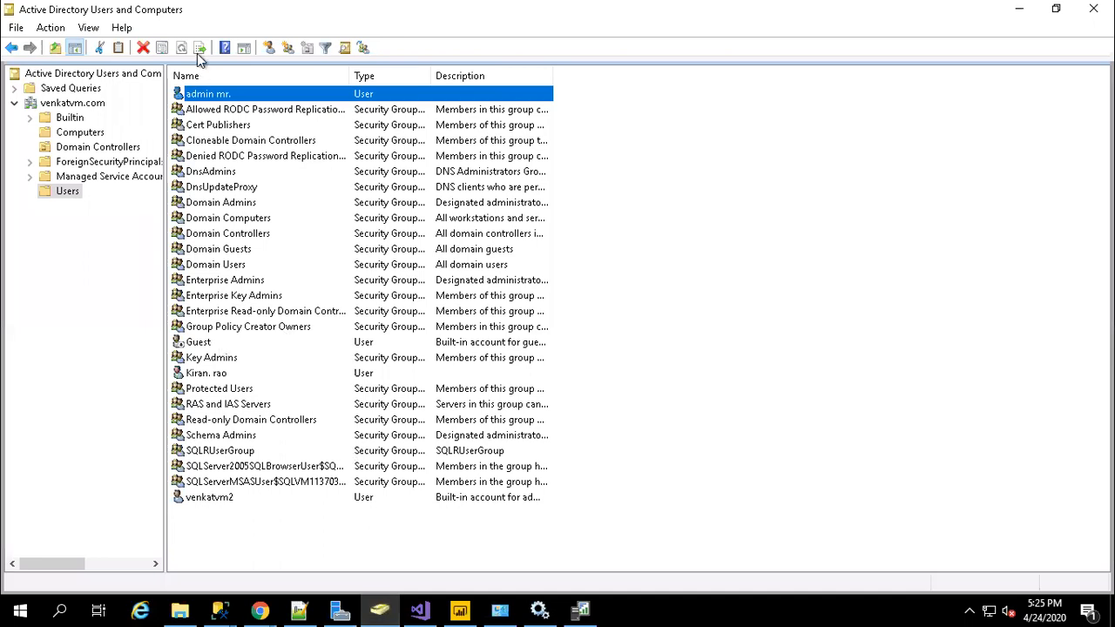
double_click(206, 94)
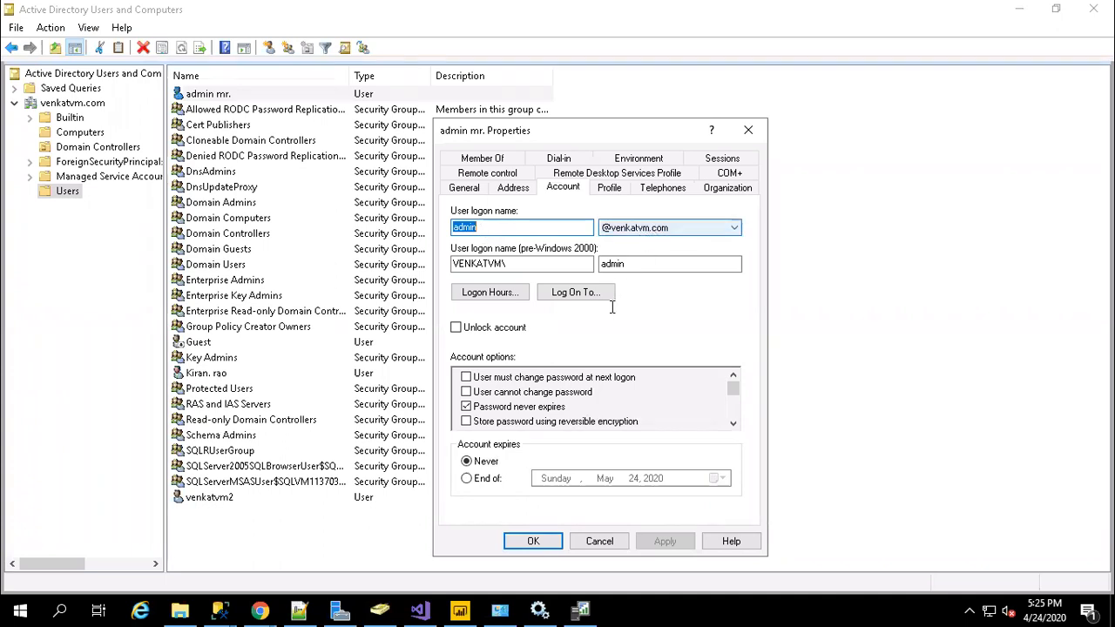
left_click(599, 542)
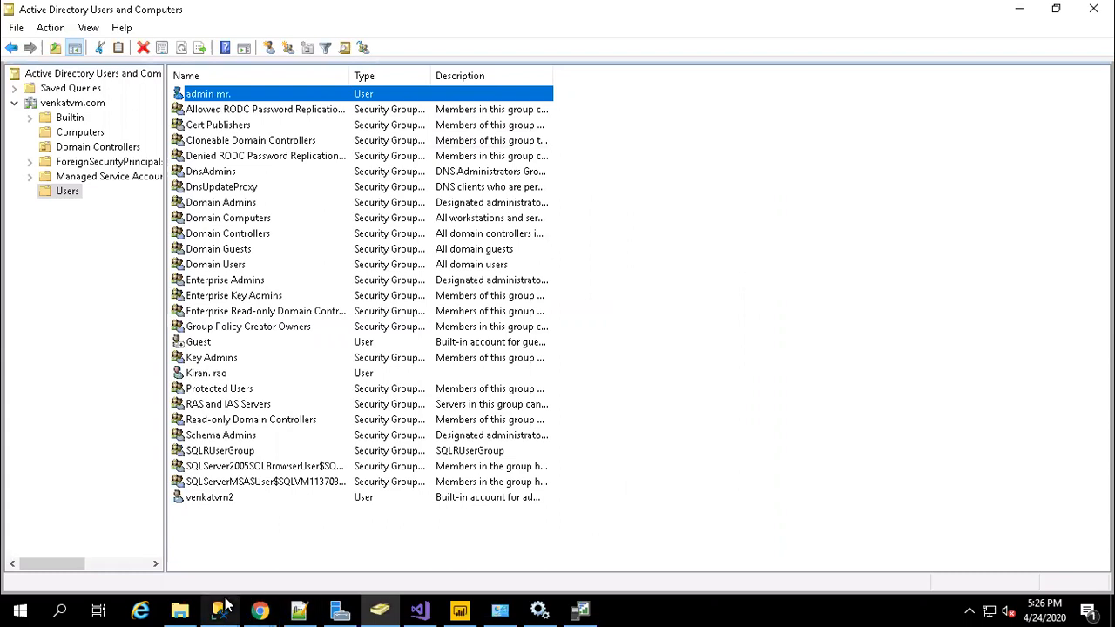
Review the server administrators in SQL Server Management Studio's Analysis Server Properties and dismiss the dialog without changes.
mouse_move(226, 604)
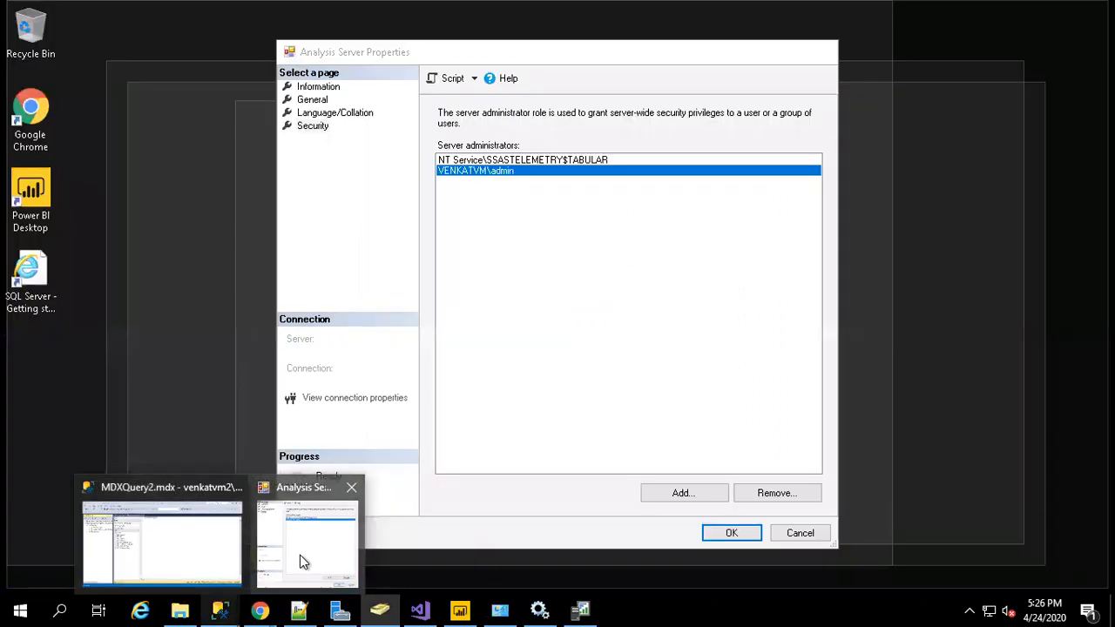
left_click(300, 555)
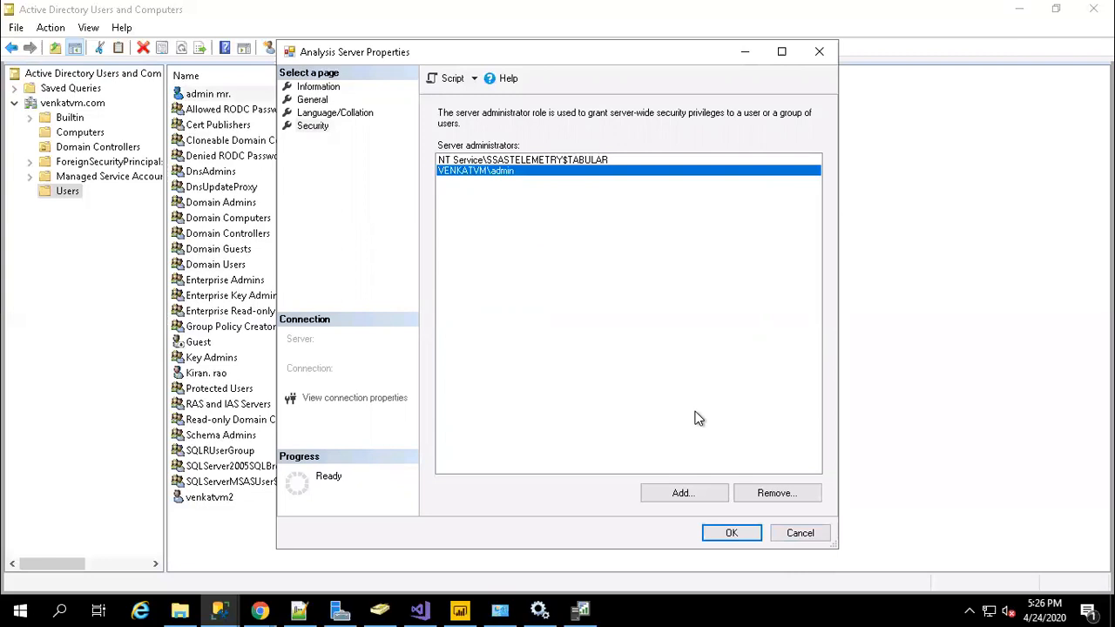
left_click(790, 533)
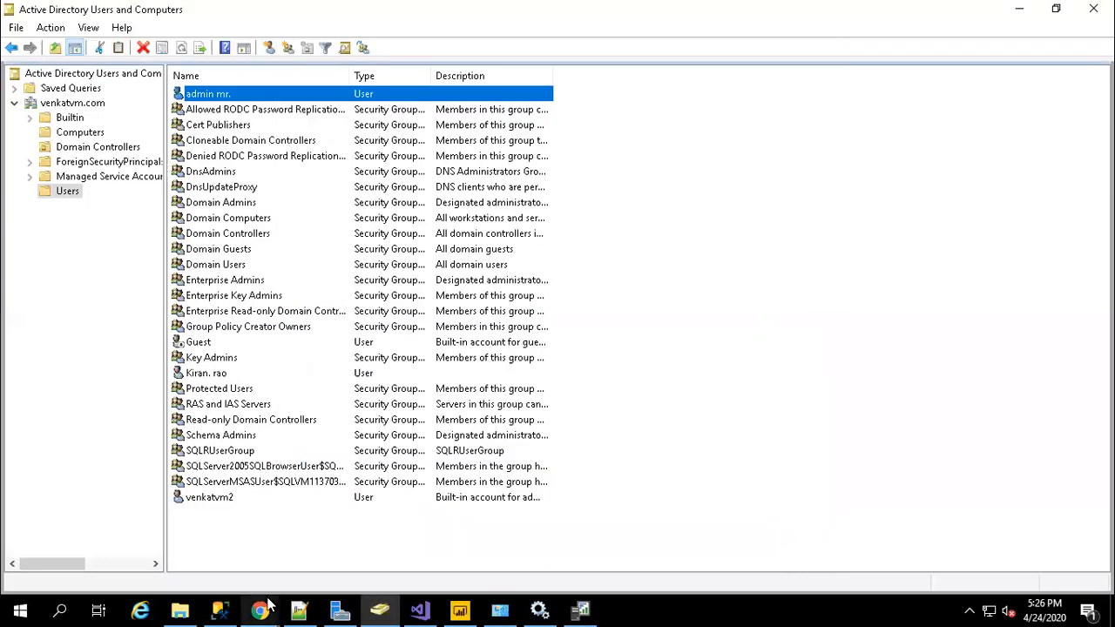
Return to the report in Chrome and set up sharing with recipients not allowed to reshare it or build new content.
mouse_move(261, 608)
left_click(339, 544)
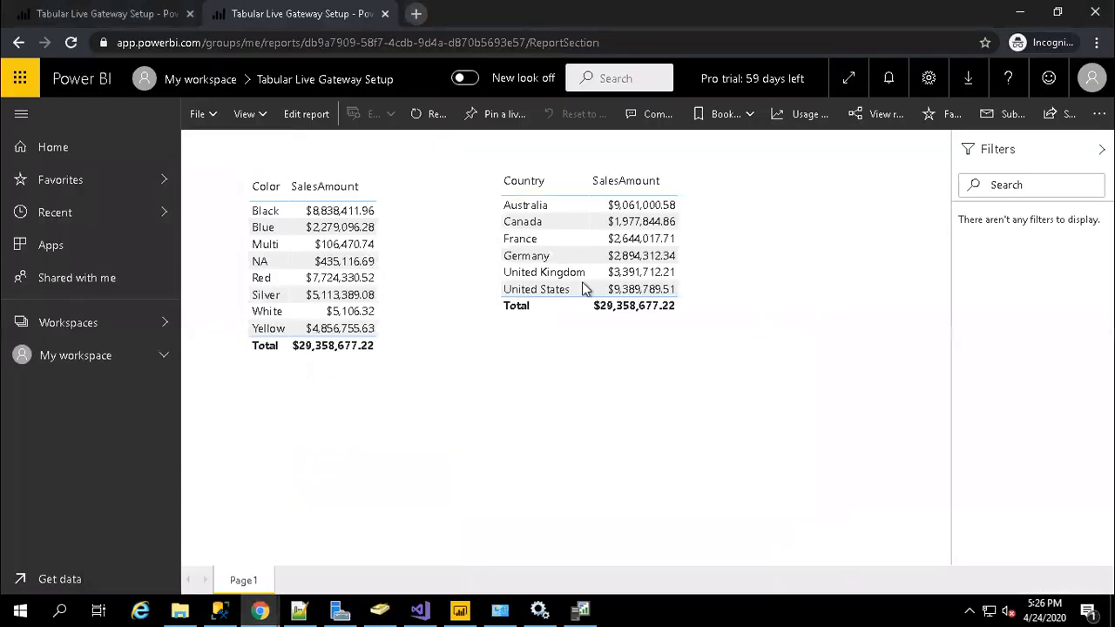
left_click(1058, 113)
left_click(690, 433)
left_click(690, 433)
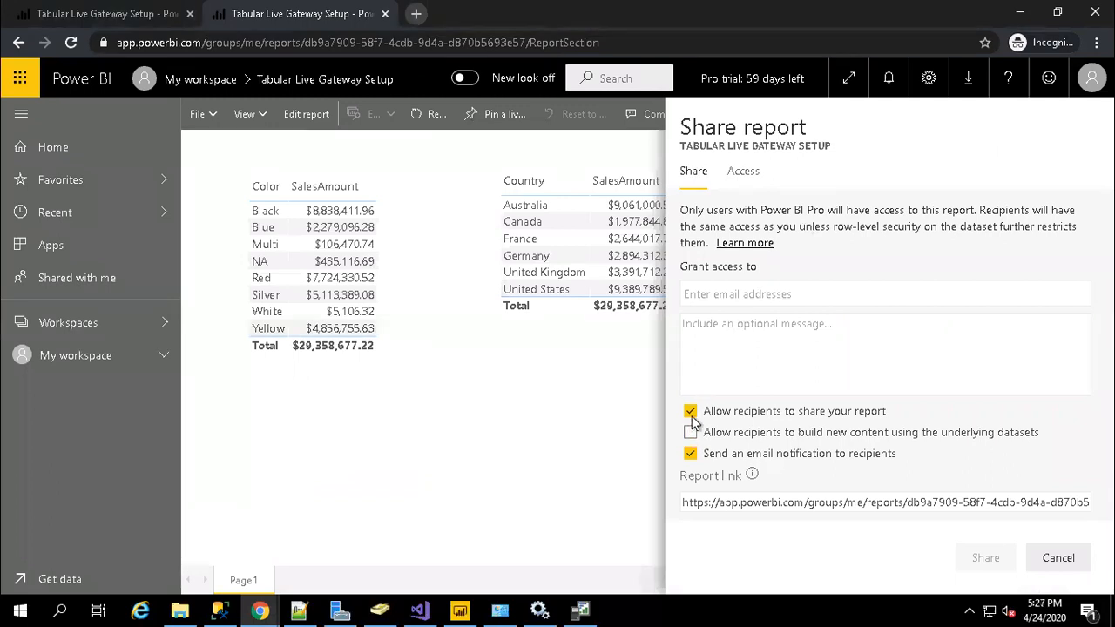
left_click(690, 411)
Grant the second organisation user access to the report and share it with e-mail notification on.
left_click(756, 295)
type("kira")
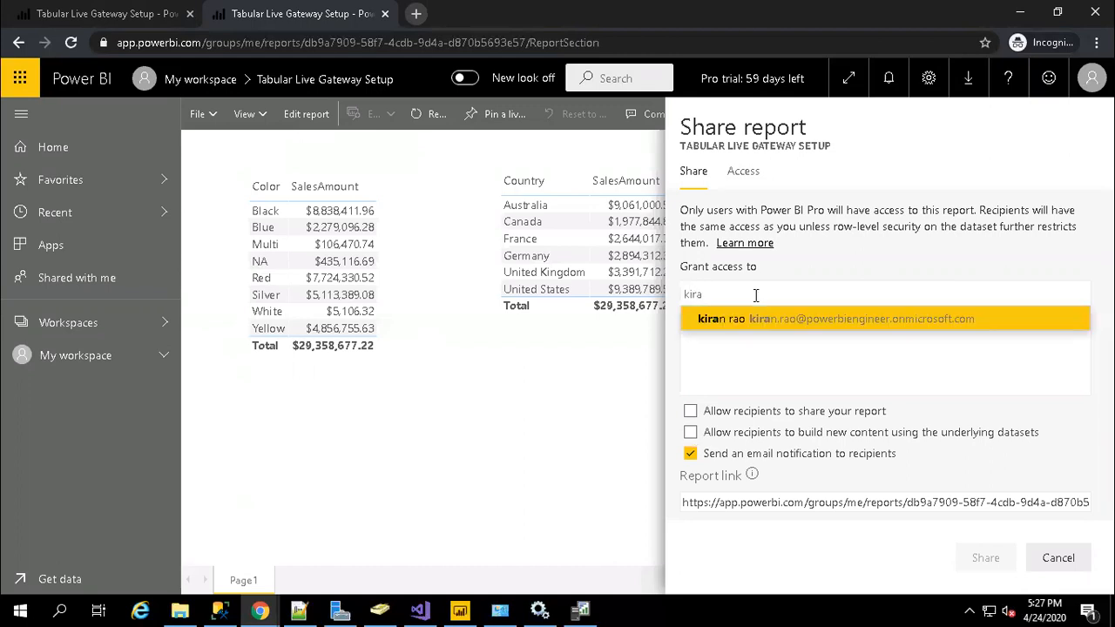
left_click(751, 323)
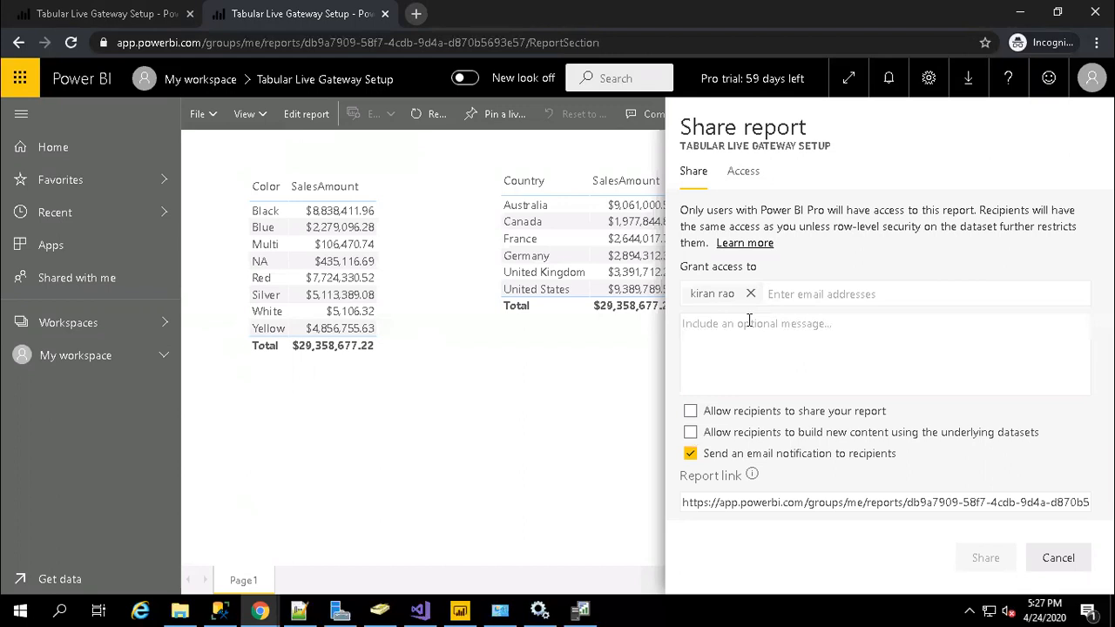
left_click(984, 562)
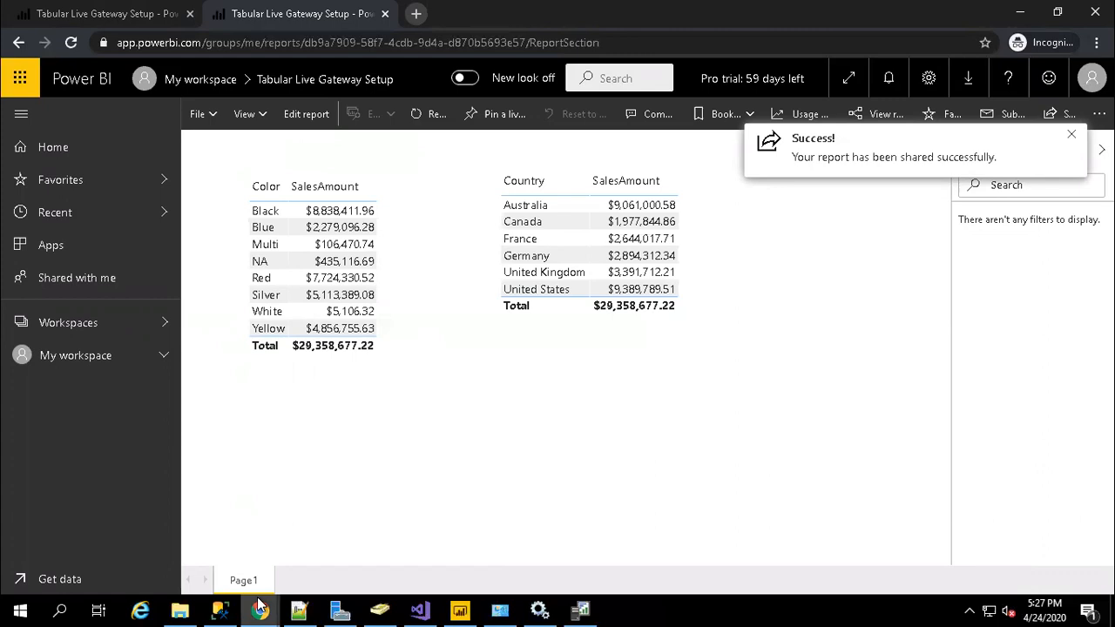
In the recipient's Chrome window, check the signed-in account and open the shared Tabular Live Gateway Setup report.
mouse_move(260, 607)
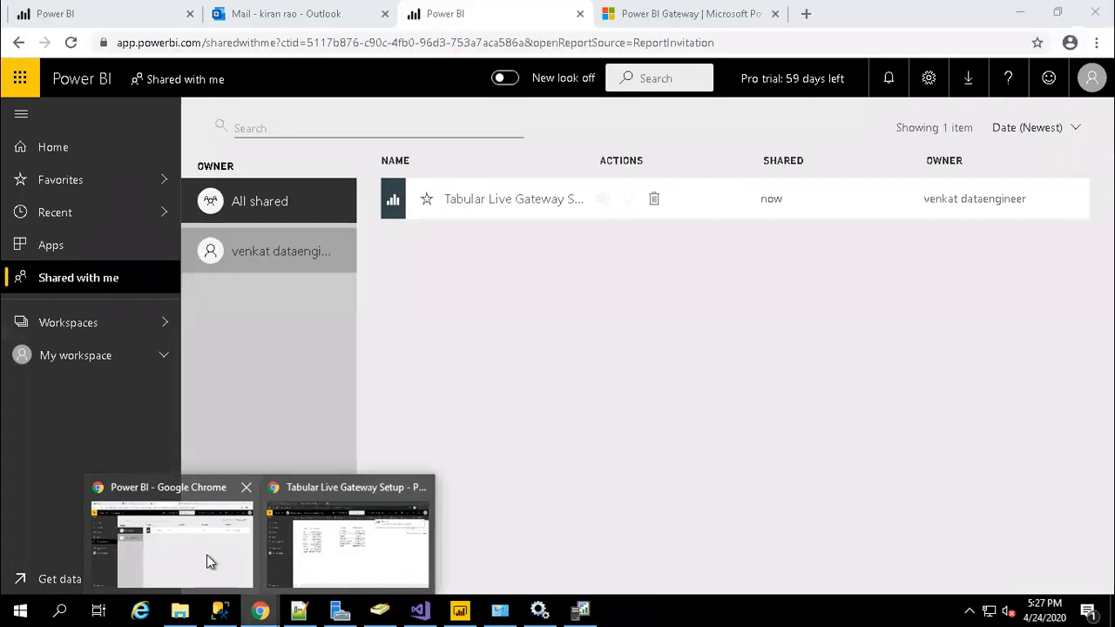
left_click(206, 554)
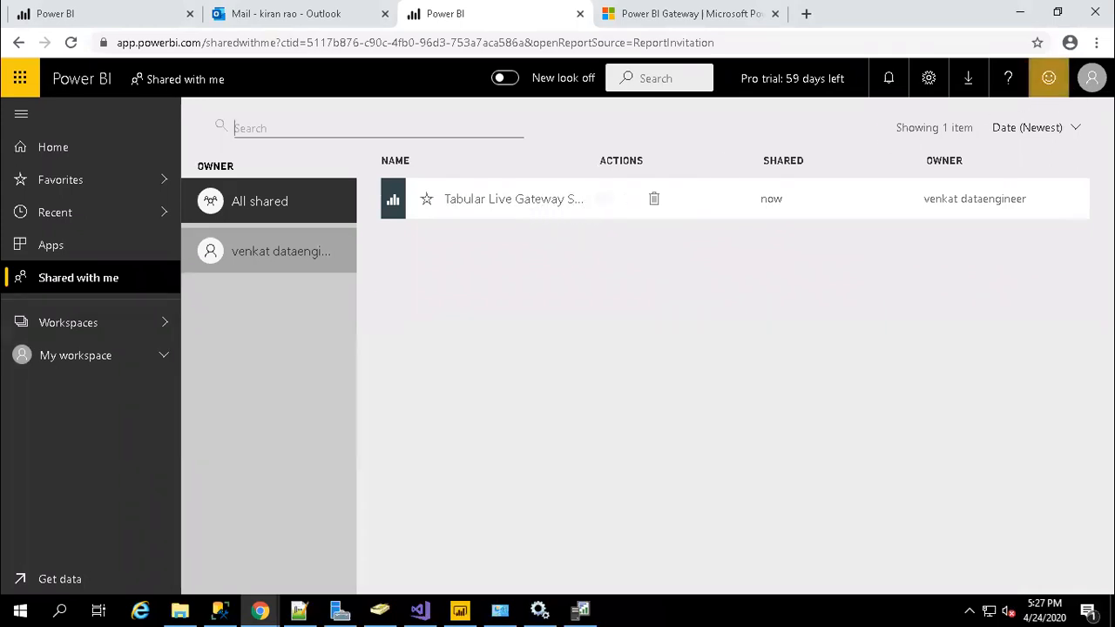
left_click(1090, 79)
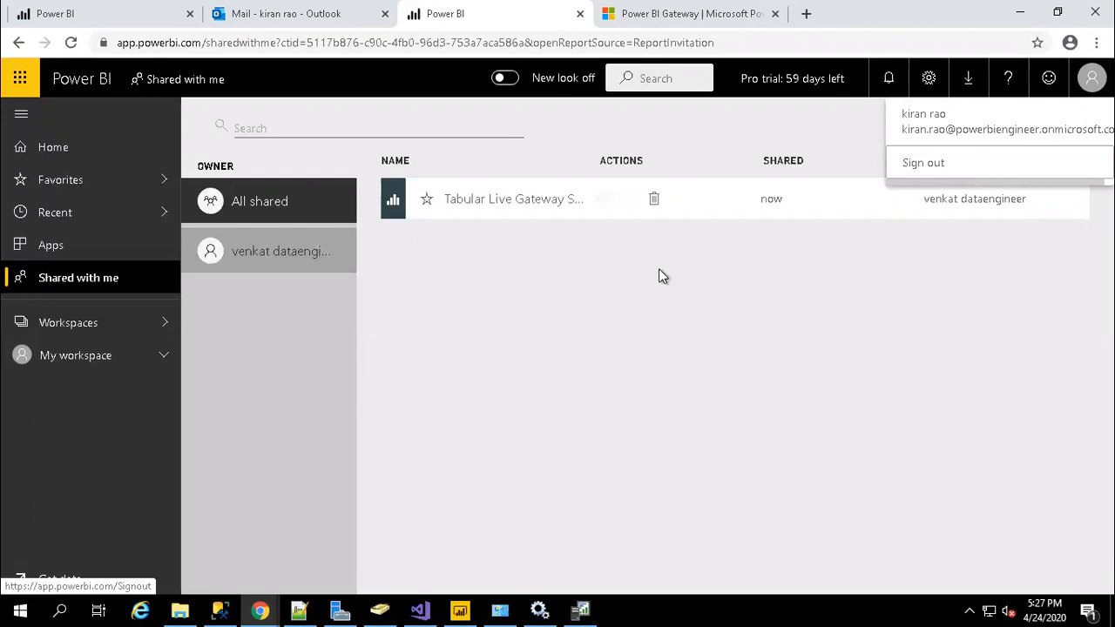
left_click(573, 298)
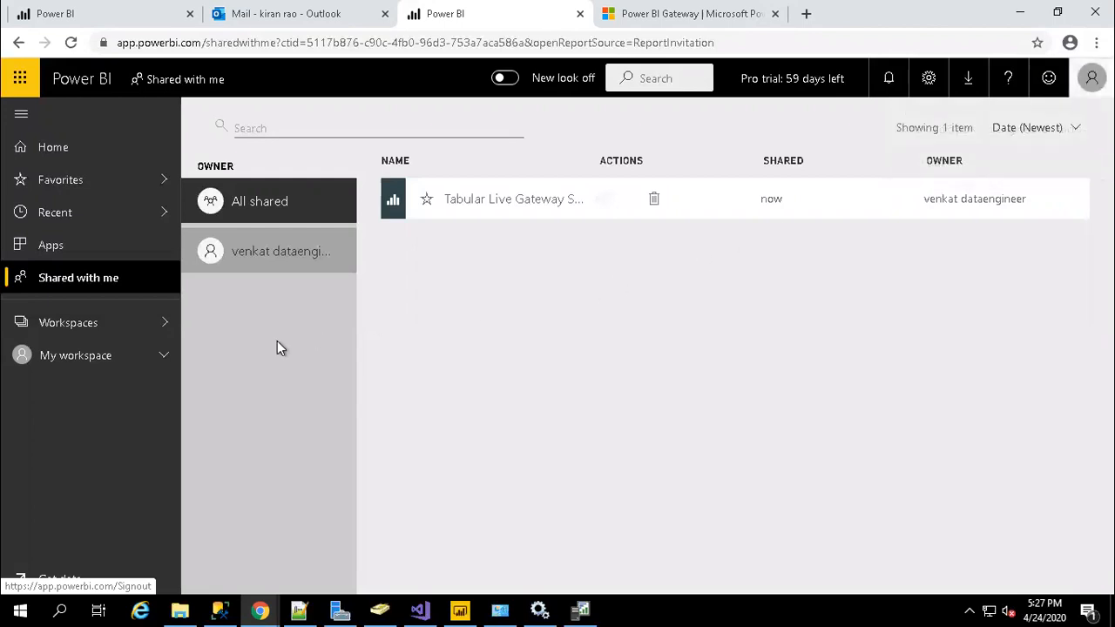
left_click(479, 207)
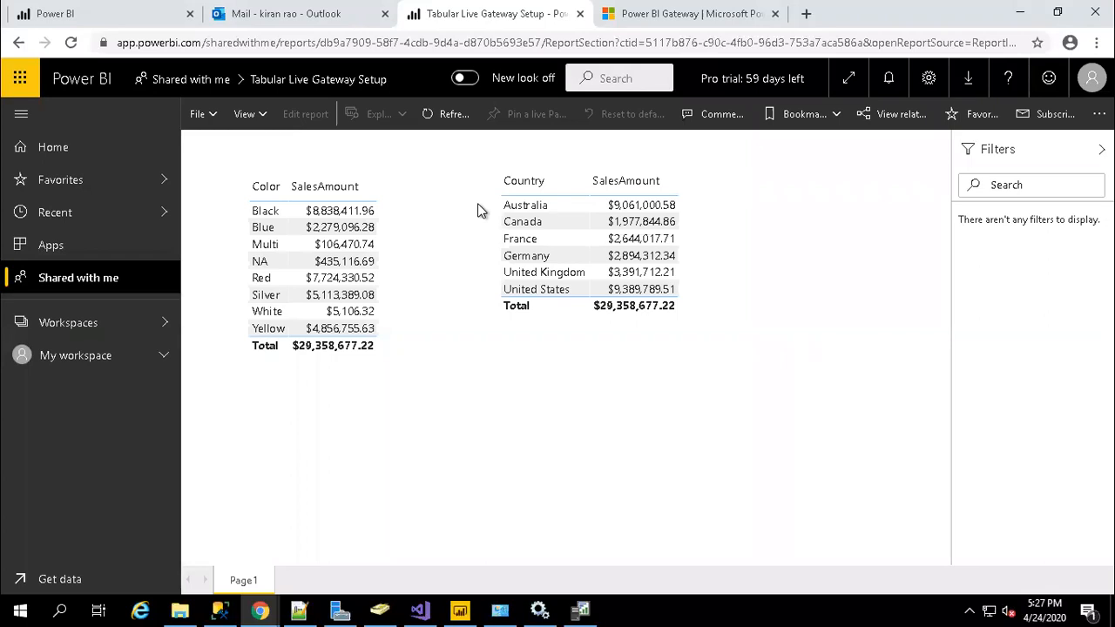
Clear the captured events in SQL Server Profiler and resume the paused trace.
left_click(580, 610)
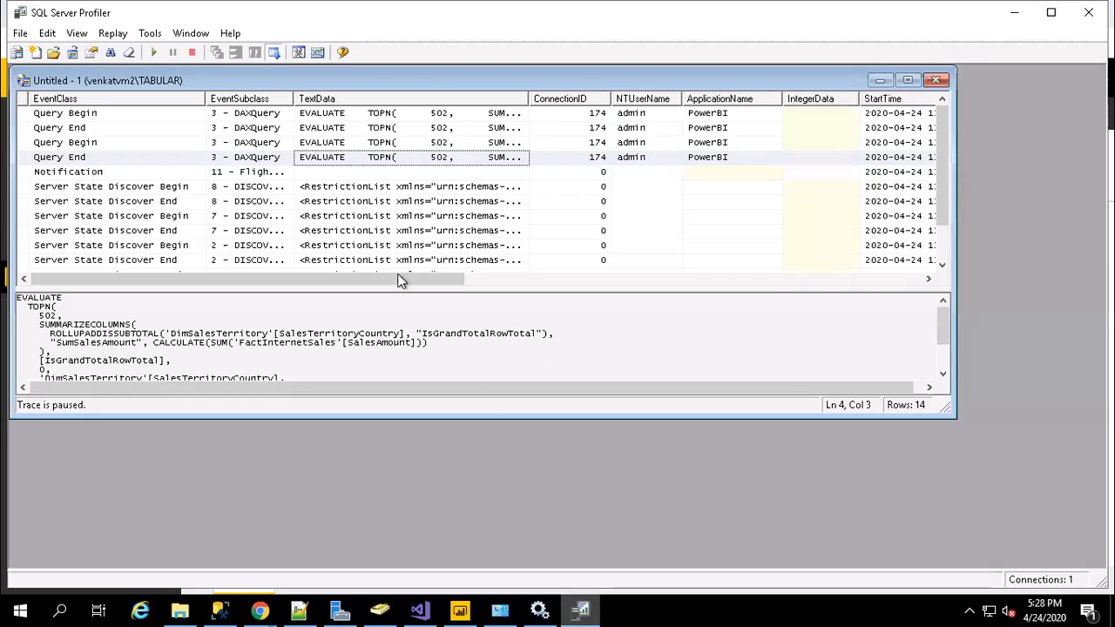
left_click(130, 53)
left_click(152, 54)
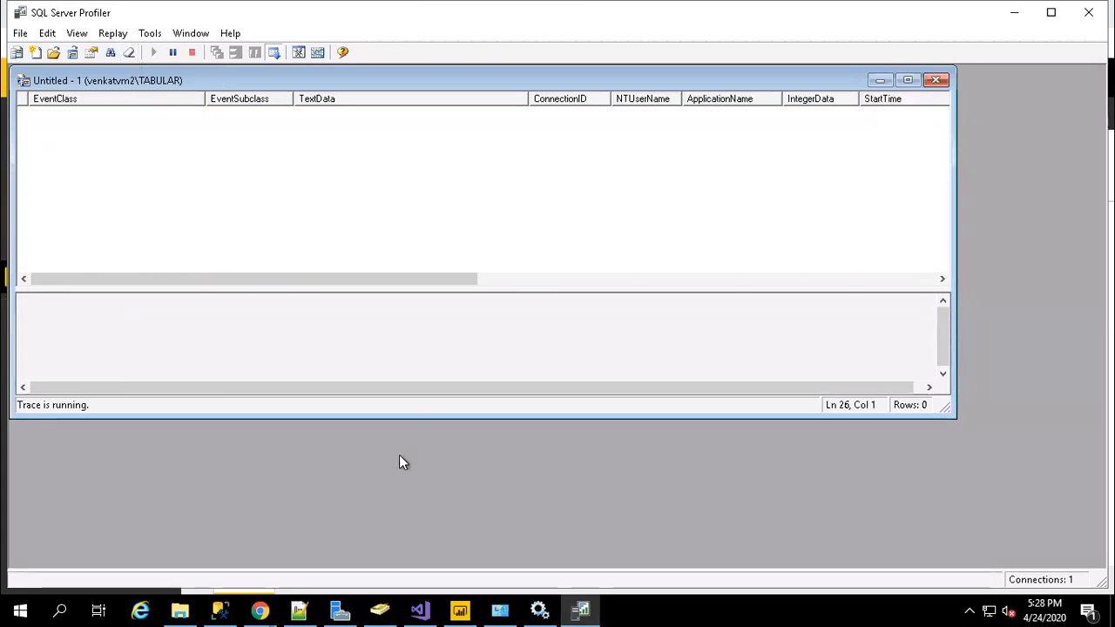
Return to the recipient's Chrome window, verify the signed-in account and refresh the shared report's visuals.
left_click(260, 610)
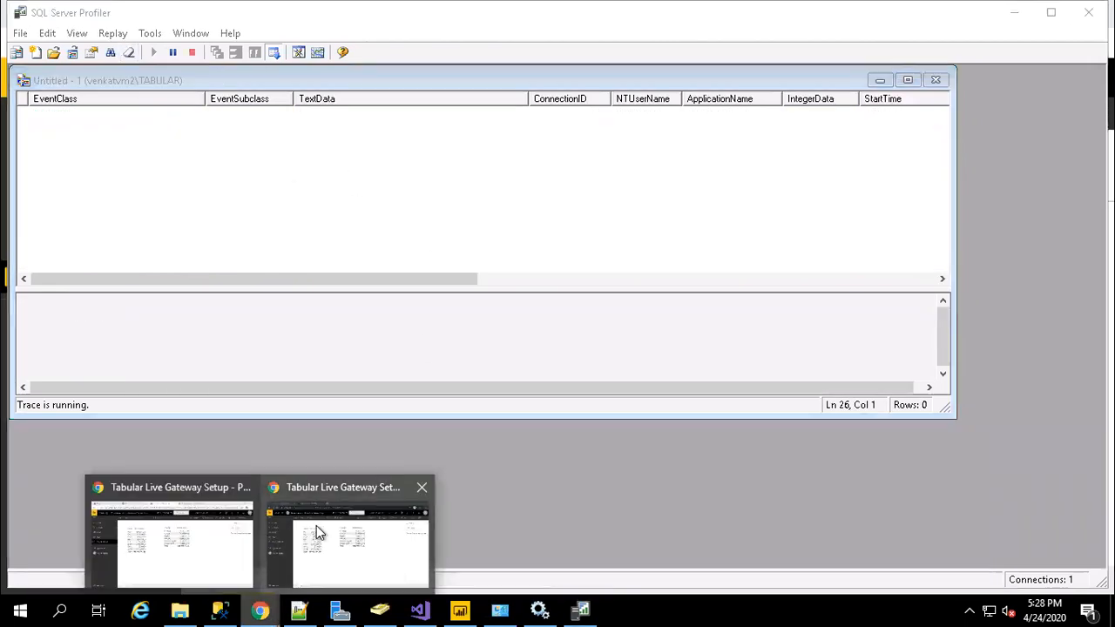
left_click(238, 520)
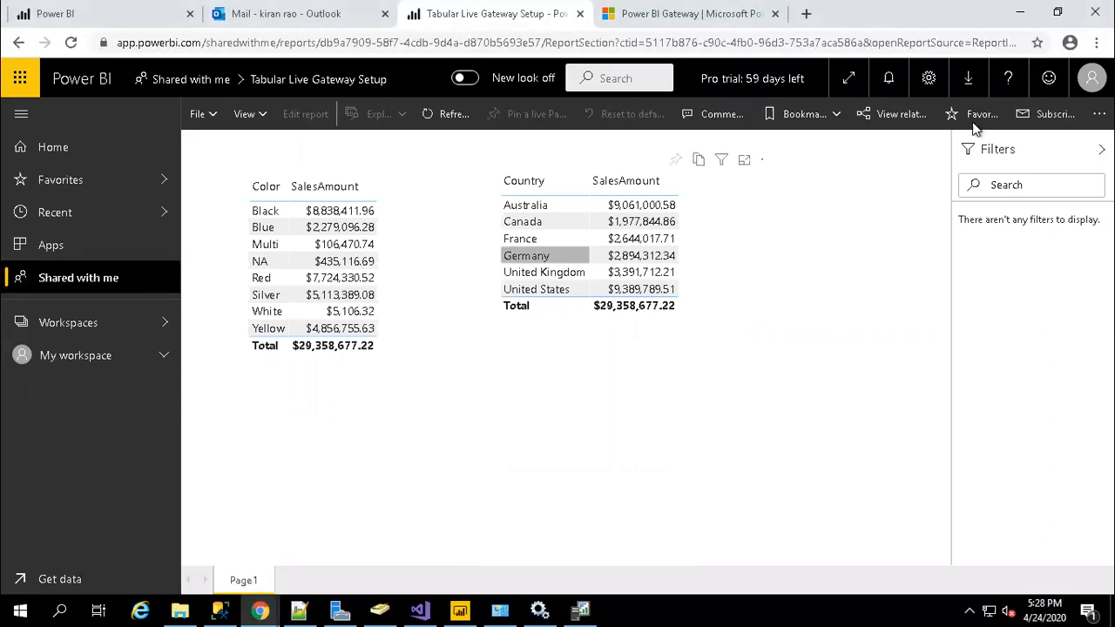
left_click(1092, 77)
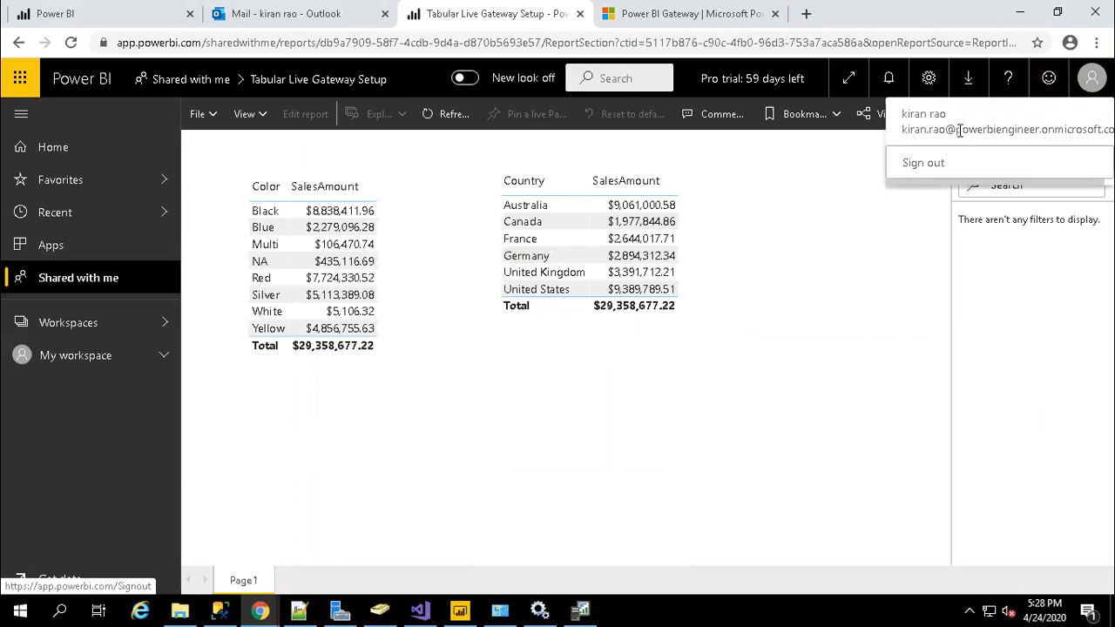
left_click(523, 437)
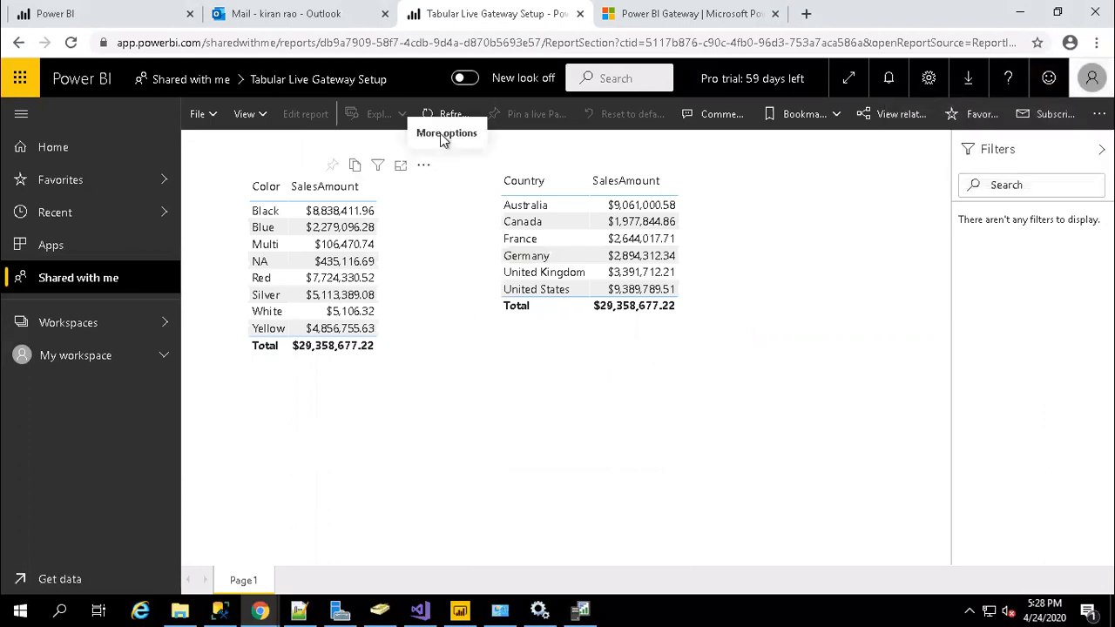
left_click(453, 114)
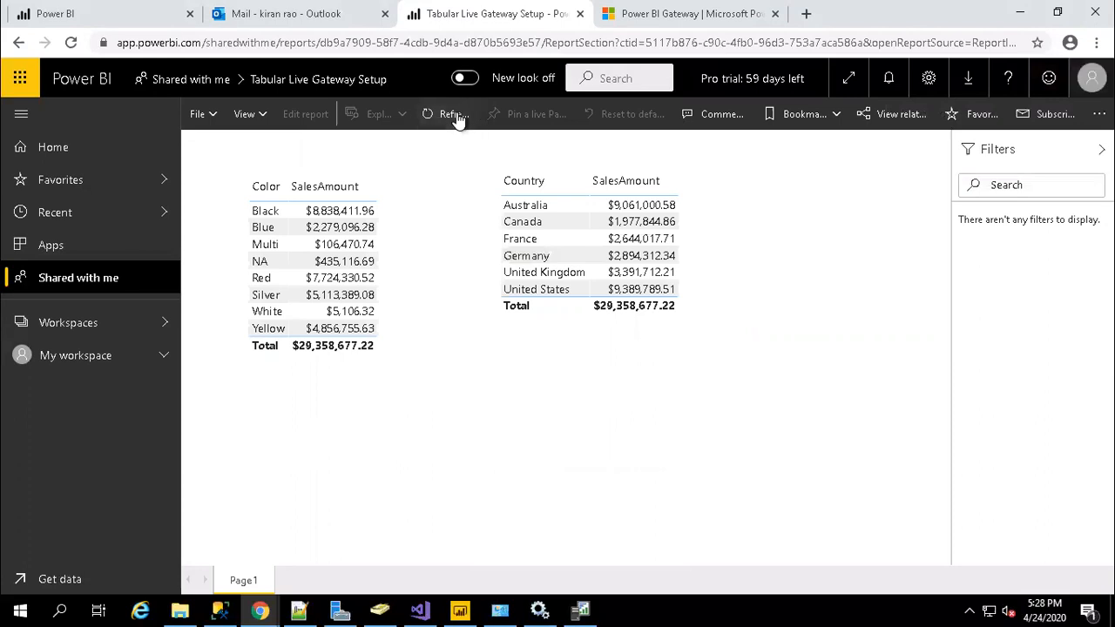
Pause the SQL Server Profiler trace and examine the first DAX query event from the recipient's refresh and its NT user name.
left_click(577, 608)
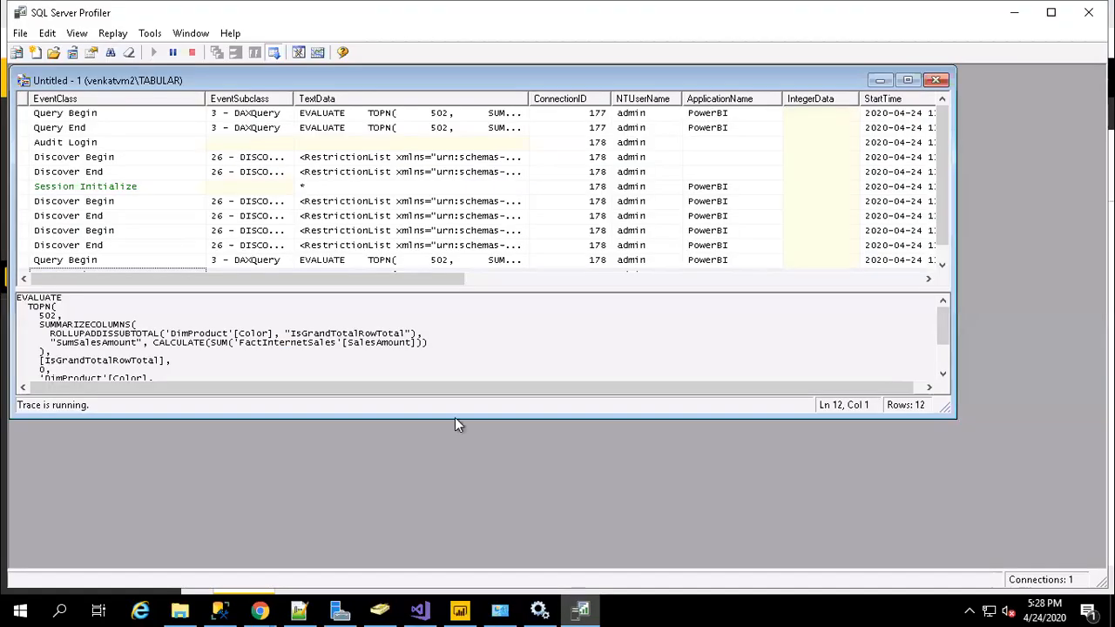
left_click(176, 55)
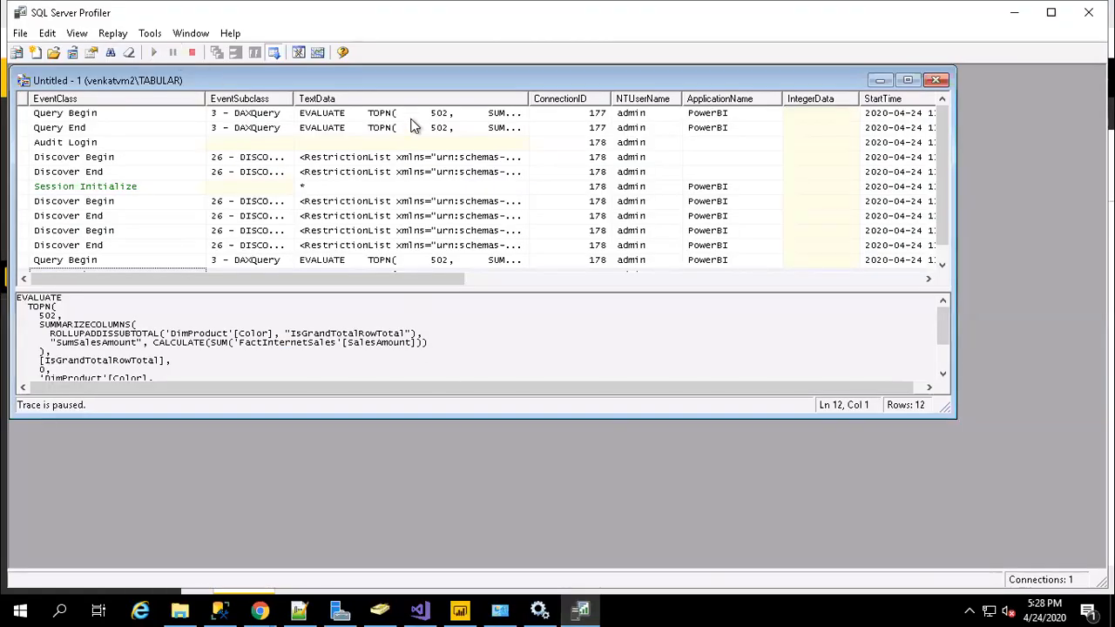
left_click(411, 120)
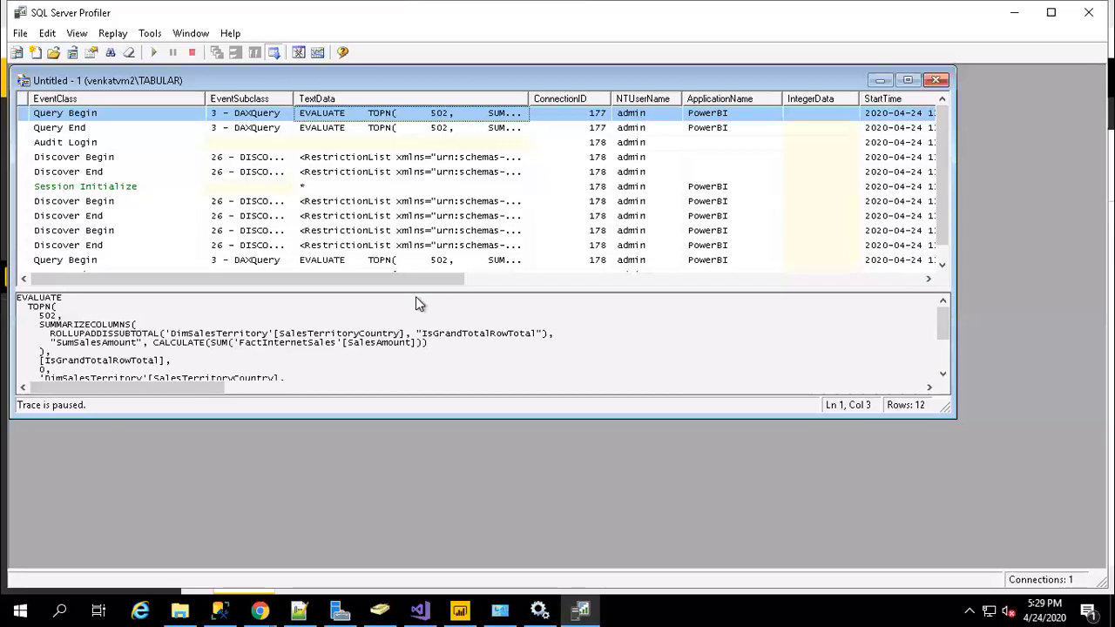
Switch to the report owner's Chrome window, open gateway management, and review the tabular gateway cluster's administrators before returning to its cluster settings.
mouse_move(260, 608)
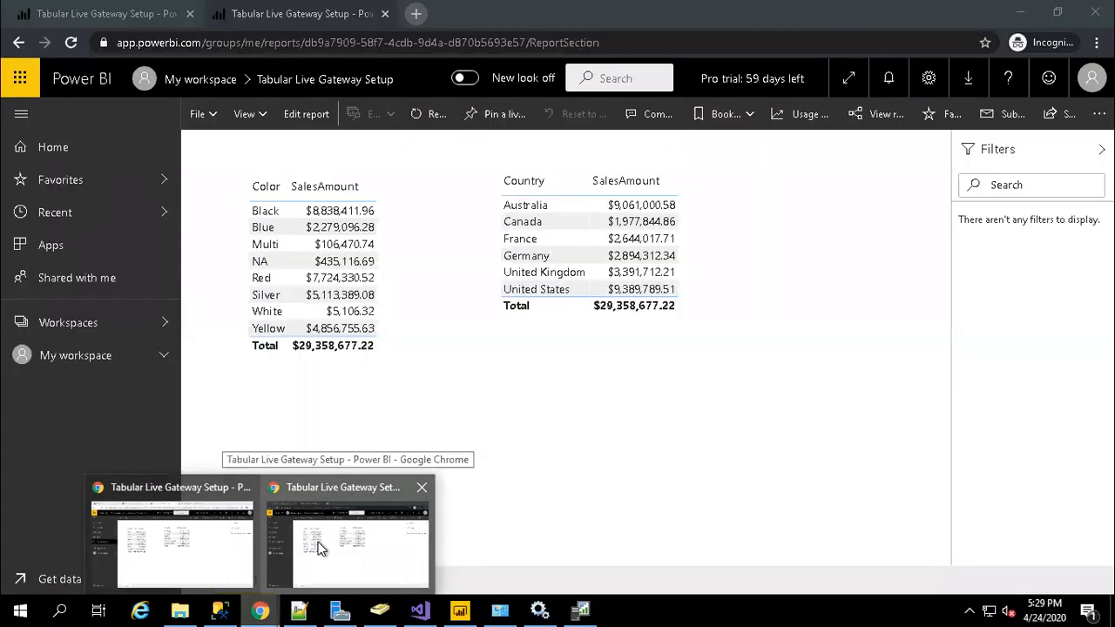
left_click(312, 554)
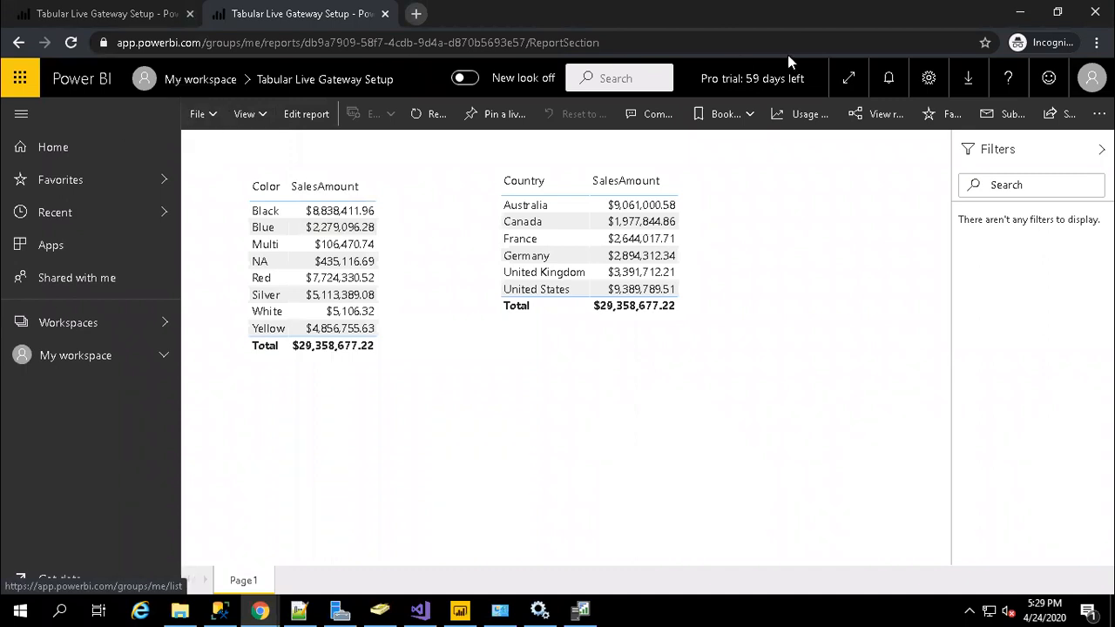
left_click(930, 78)
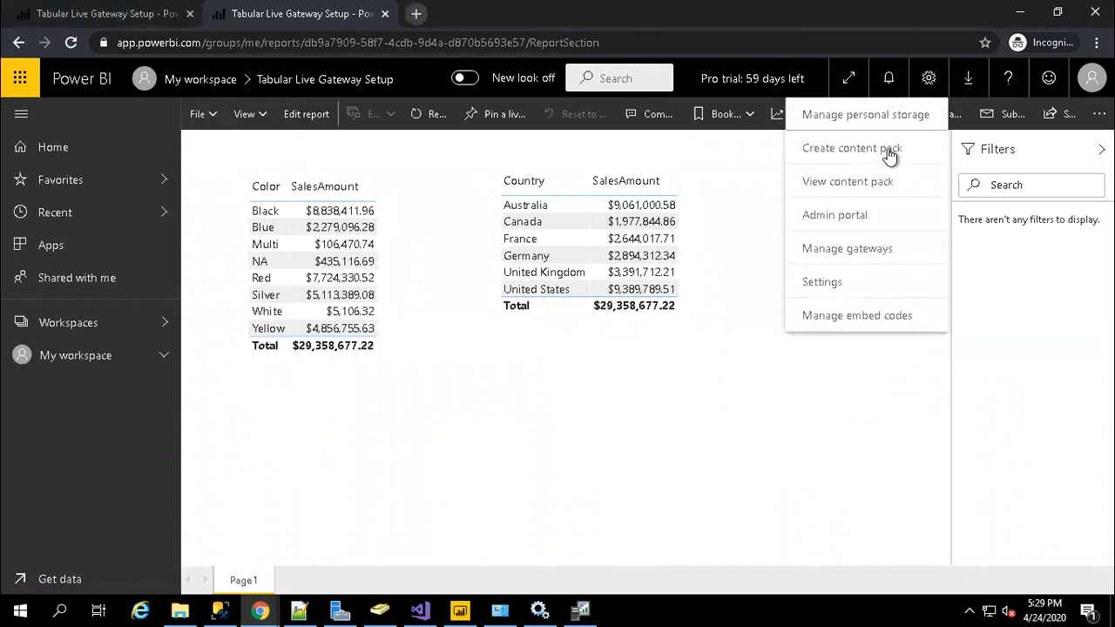
left_click(843, 245)
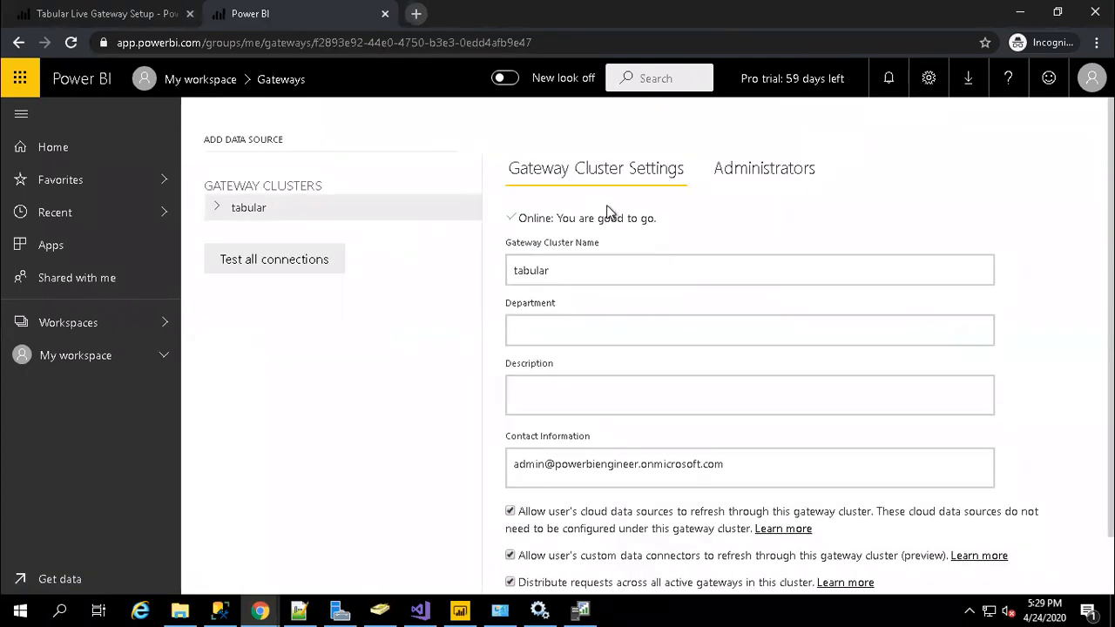
left_click(765, 174)
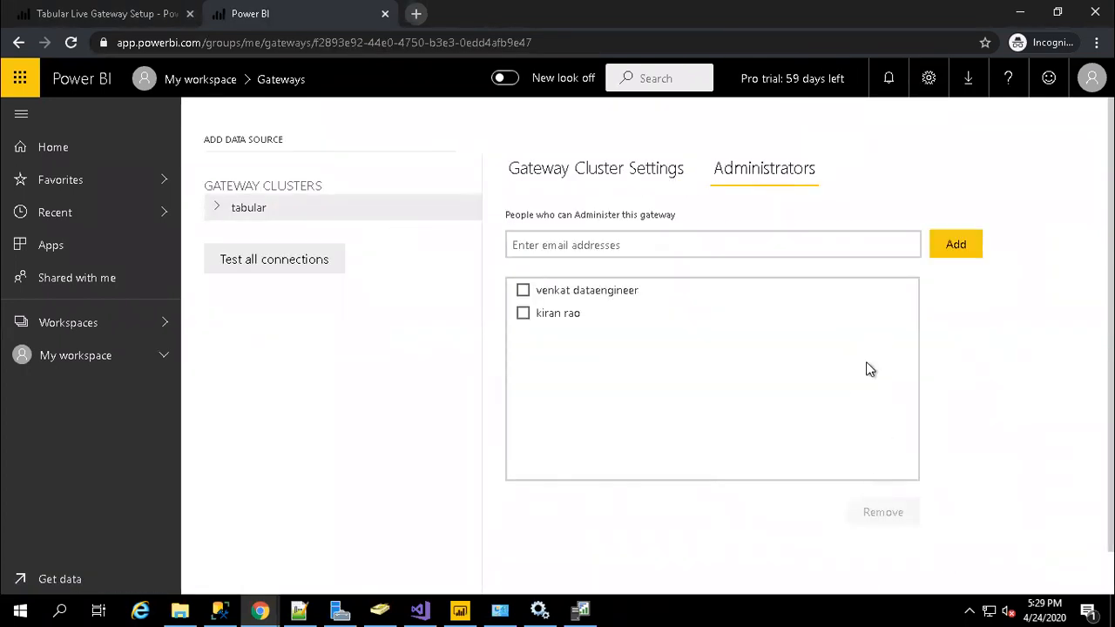
left_click(621, 294)
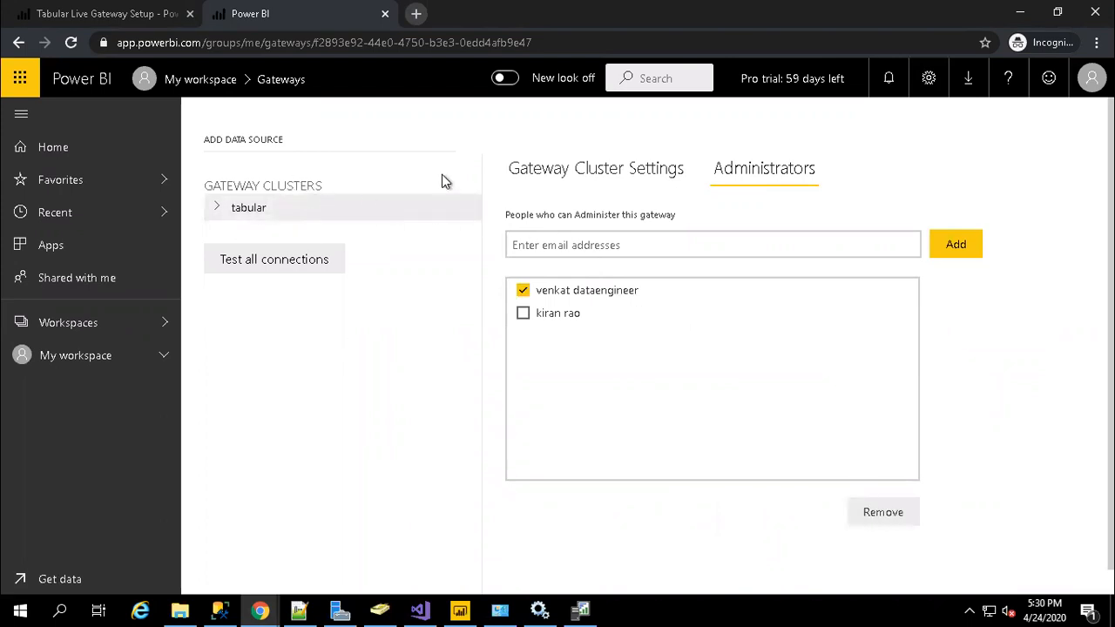
left_click(571, 169)
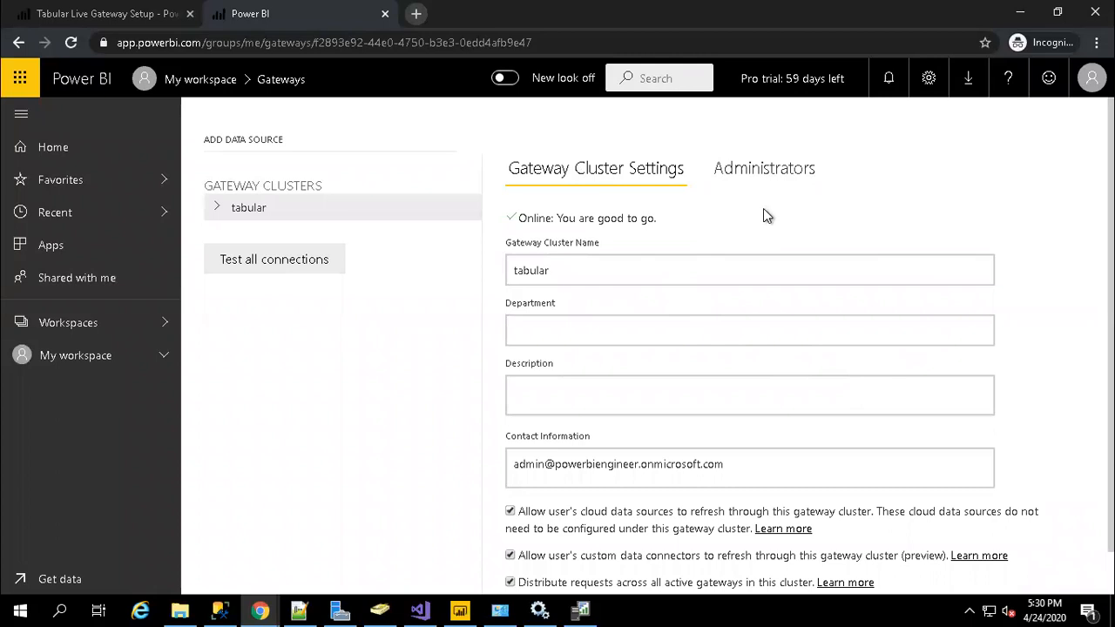
Expand the tabular gateway cluster and open the list of users allowed to publish with the AdwTabularModel data source.
left_click(218, 209)
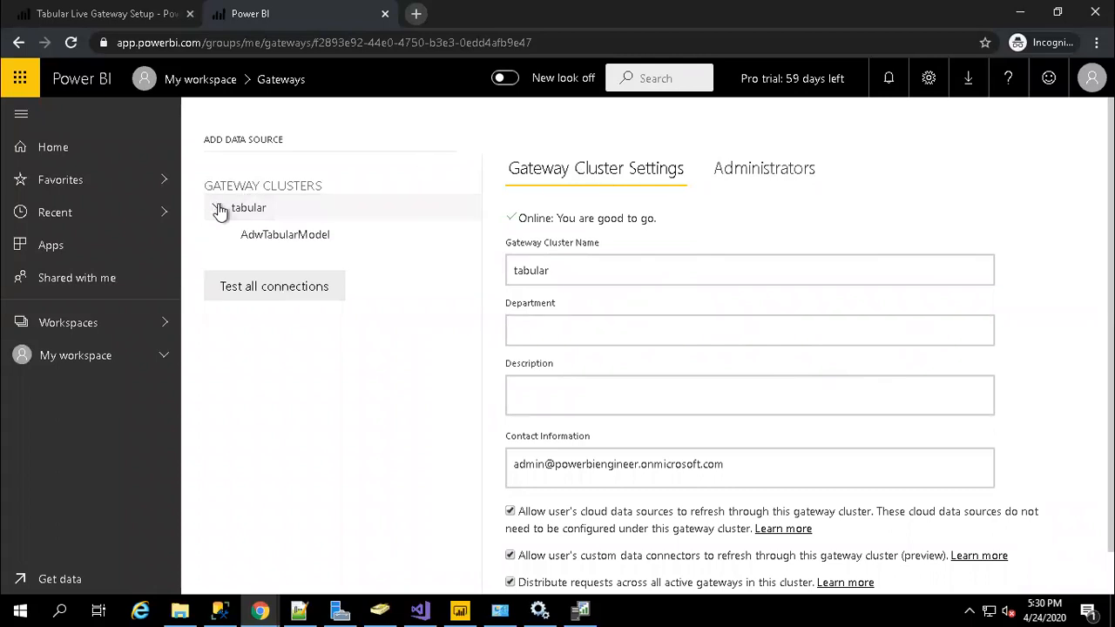
left_click(316, 244)
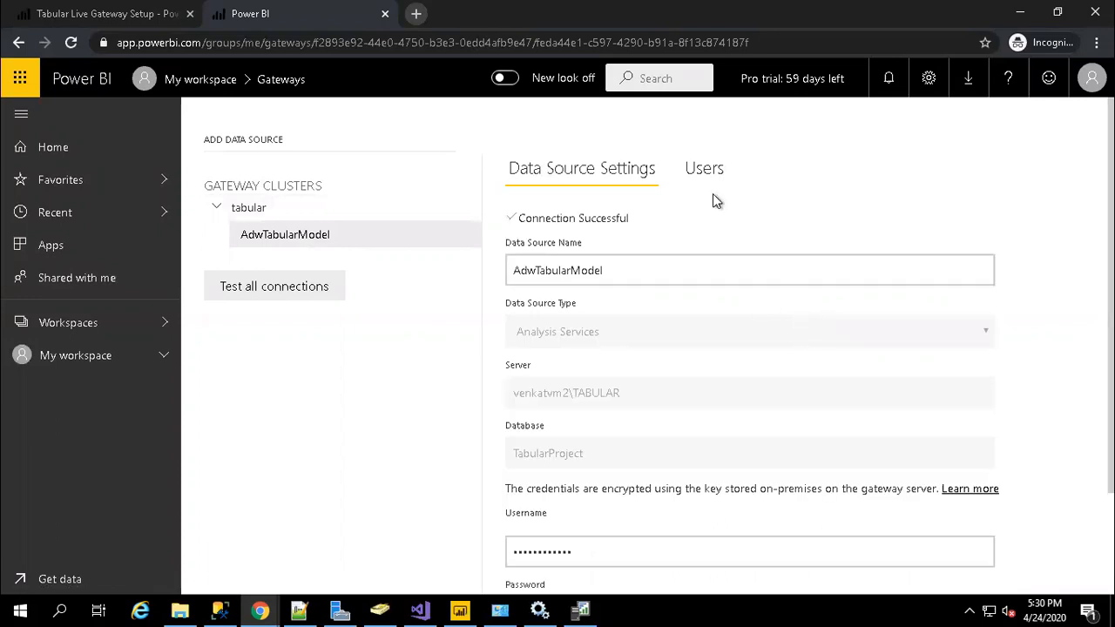
left_click(711, 174)
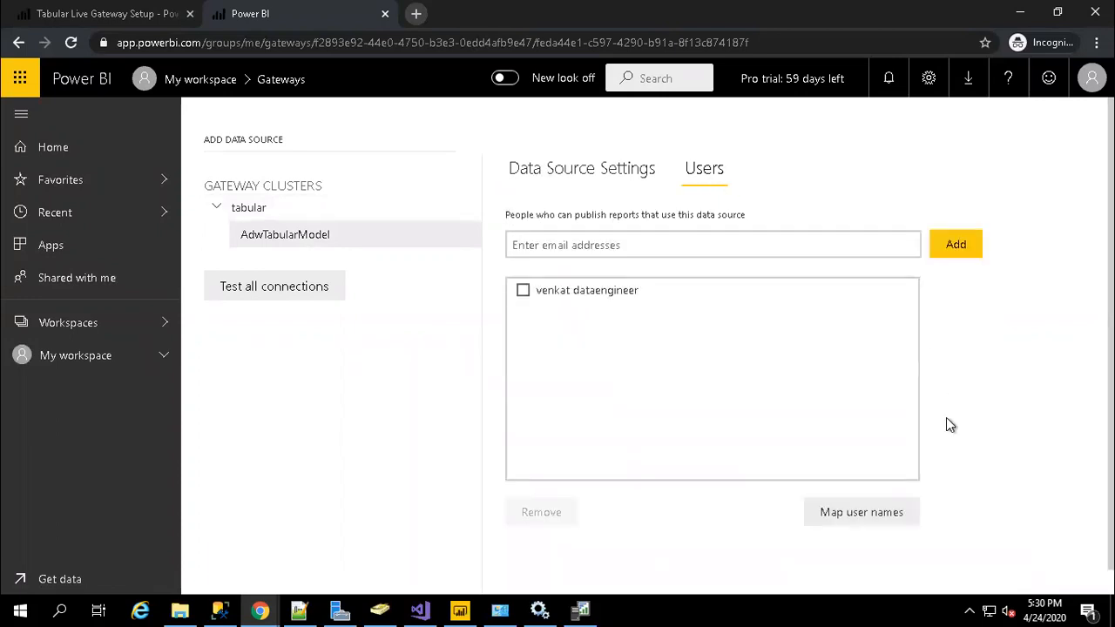